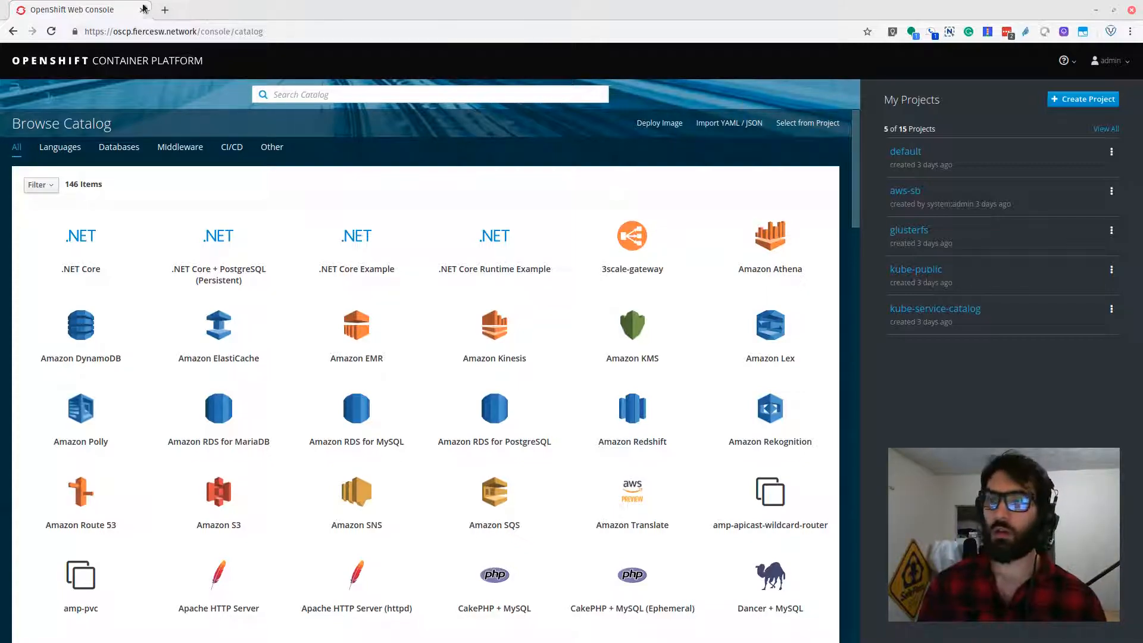
Step: Open cloudbees.com in a new browser tab
left_click(165, 11)
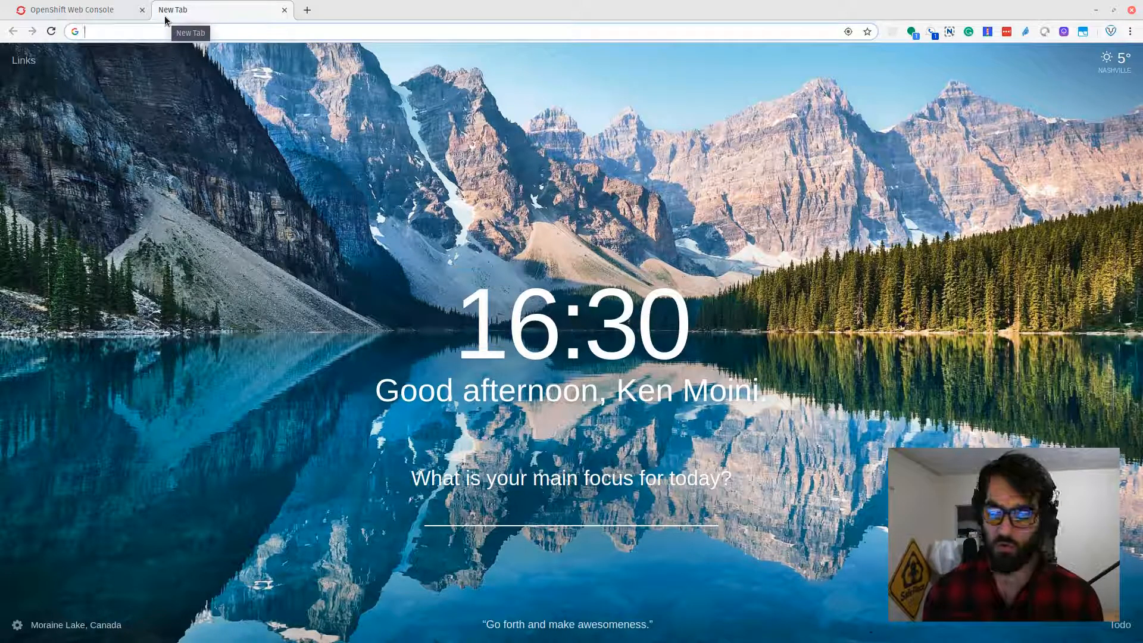
type("cloudbees.com")
key("Return")
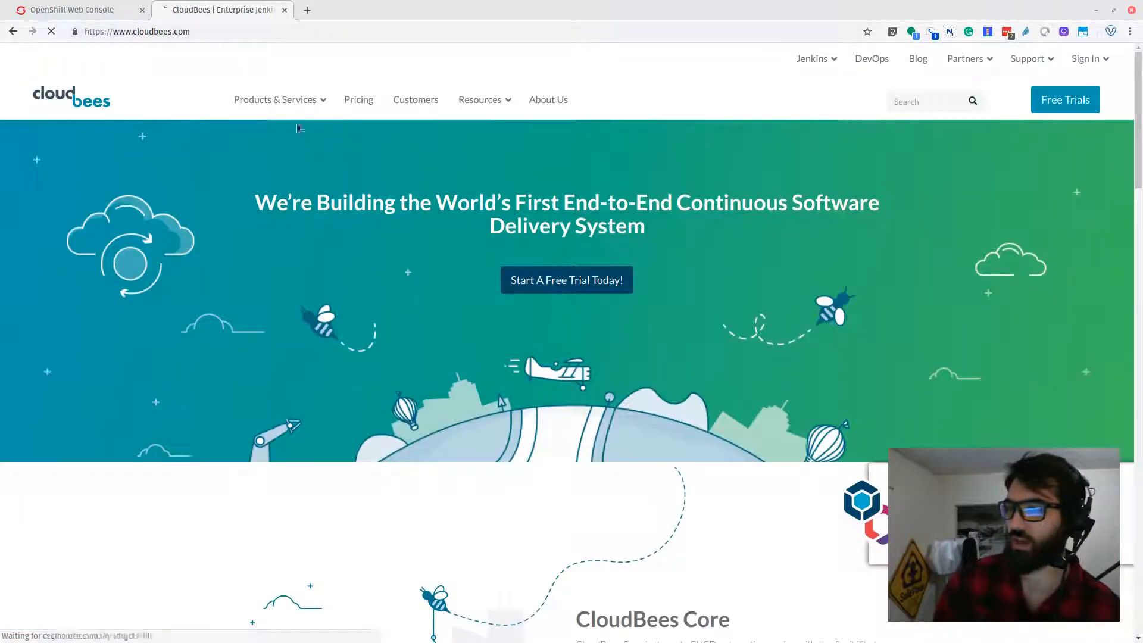
left_click(271, 125)
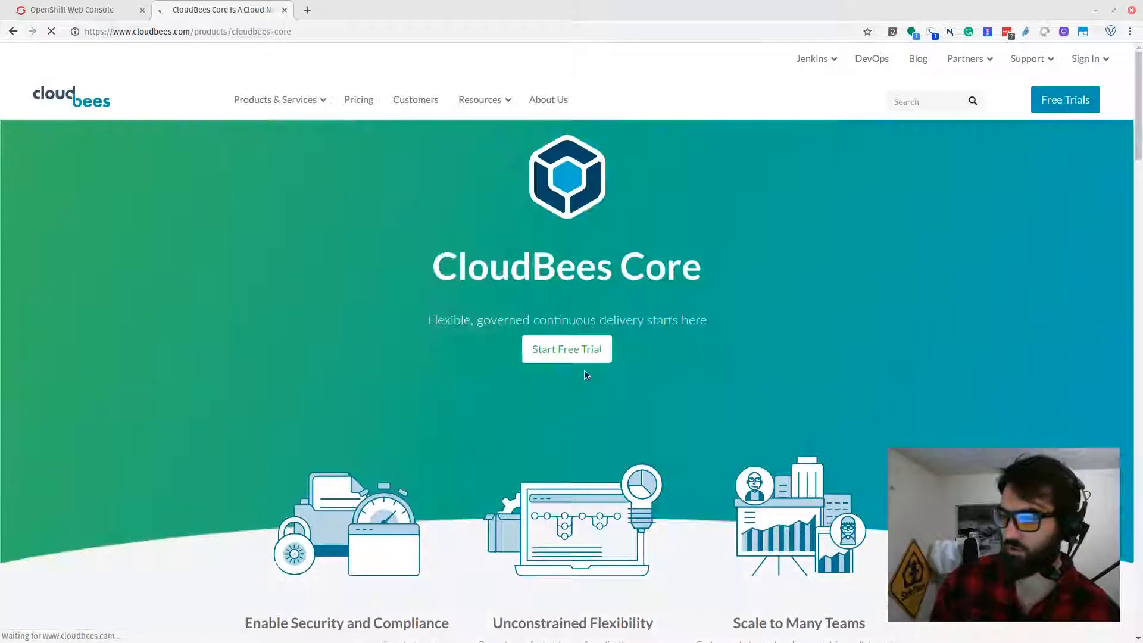
left_click(581, 356)
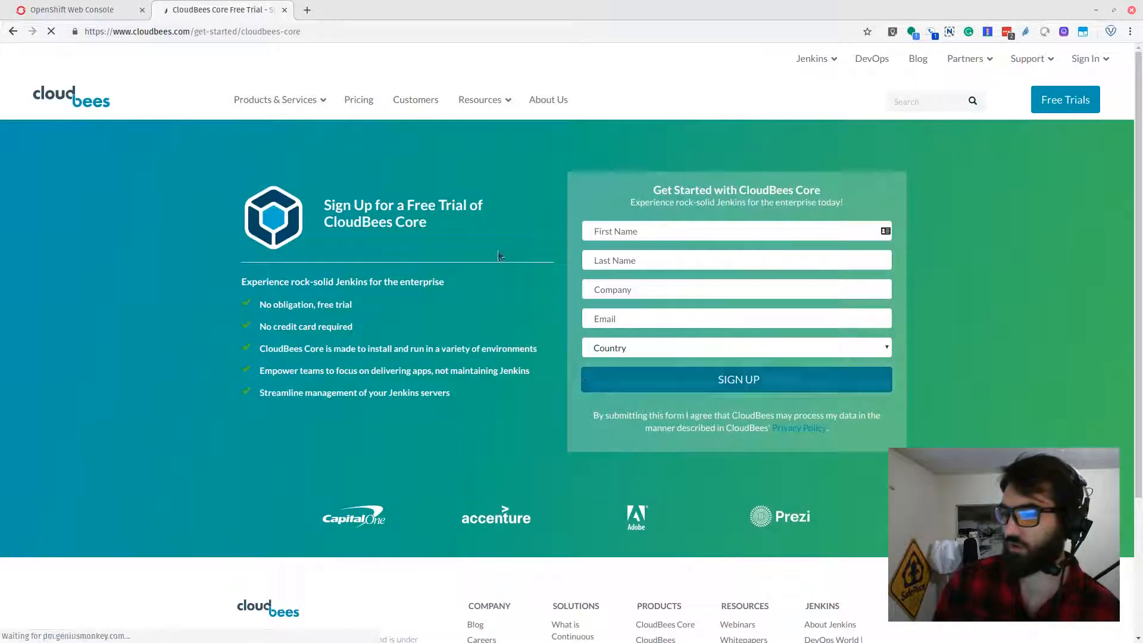
mouse_move(1088, 58)
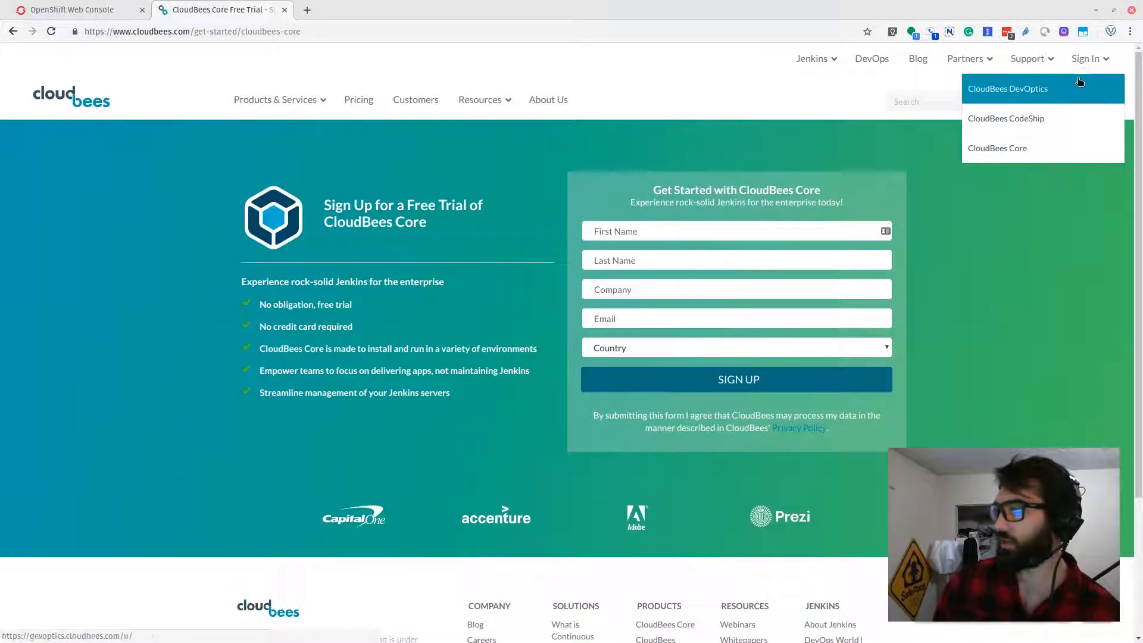
left_click(1053, 157)
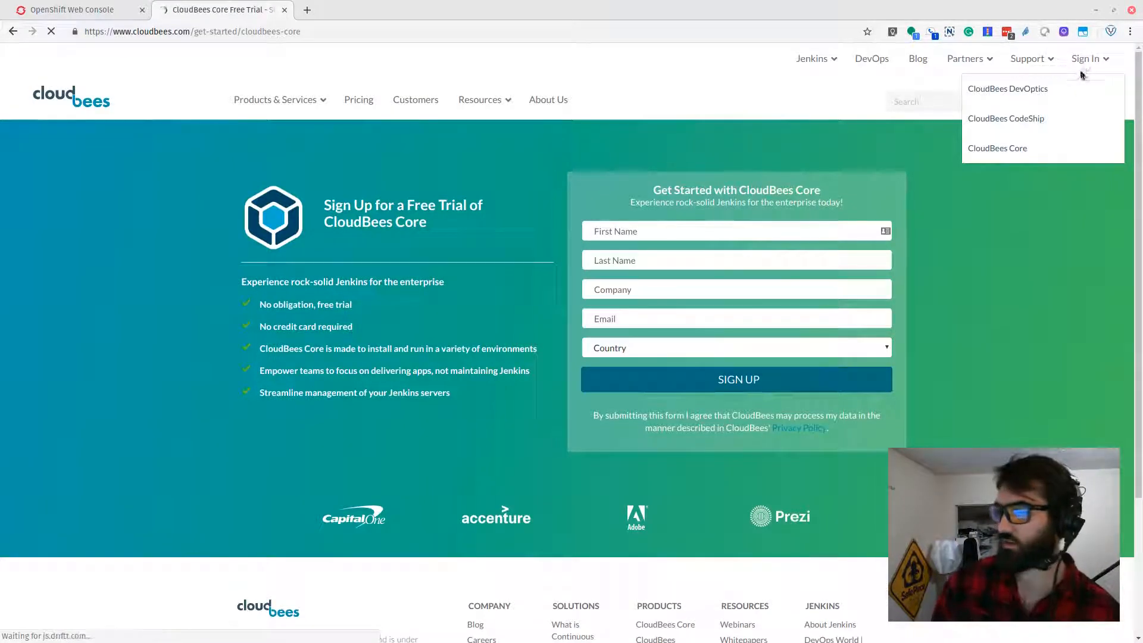
Step: Go to go.cloudbees.com, the CloudBees Network site
left_click(195, 30)
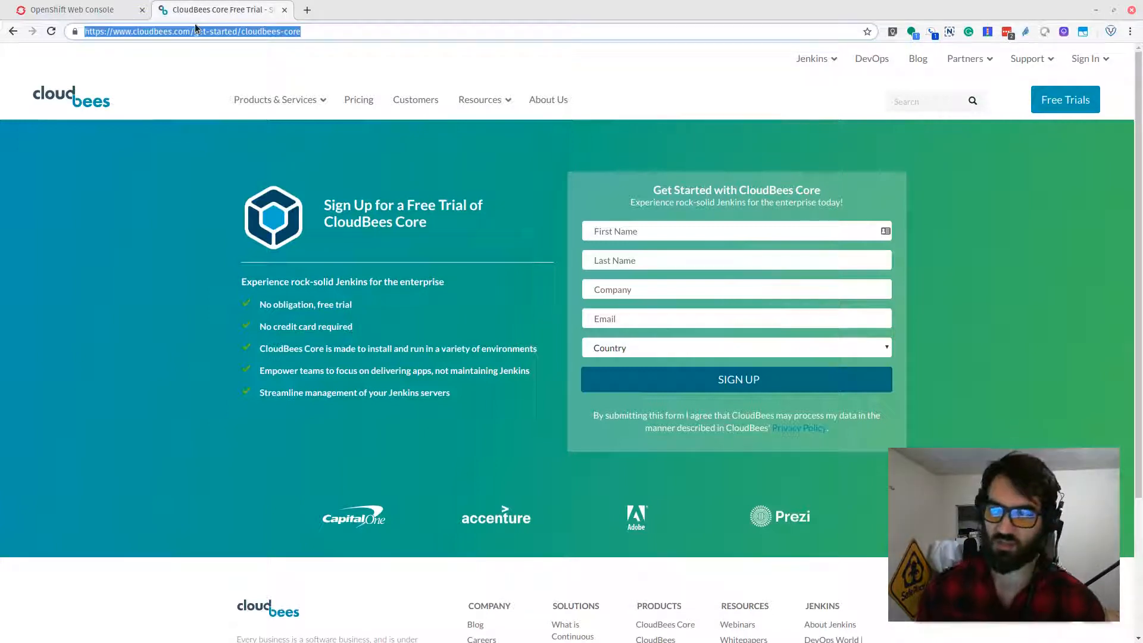
type("go.cloudbees.com")
key("Return")
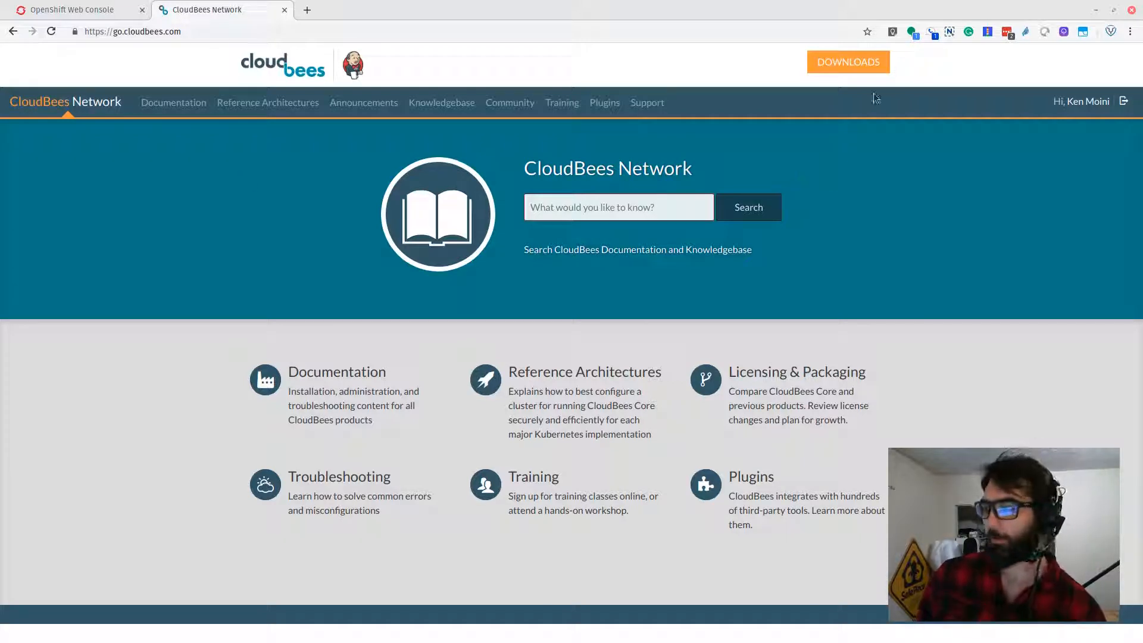
Step: Download the CloudBees Core Cloud Platforms installer for OpenShift from the downloads page
left_click(863, 61)
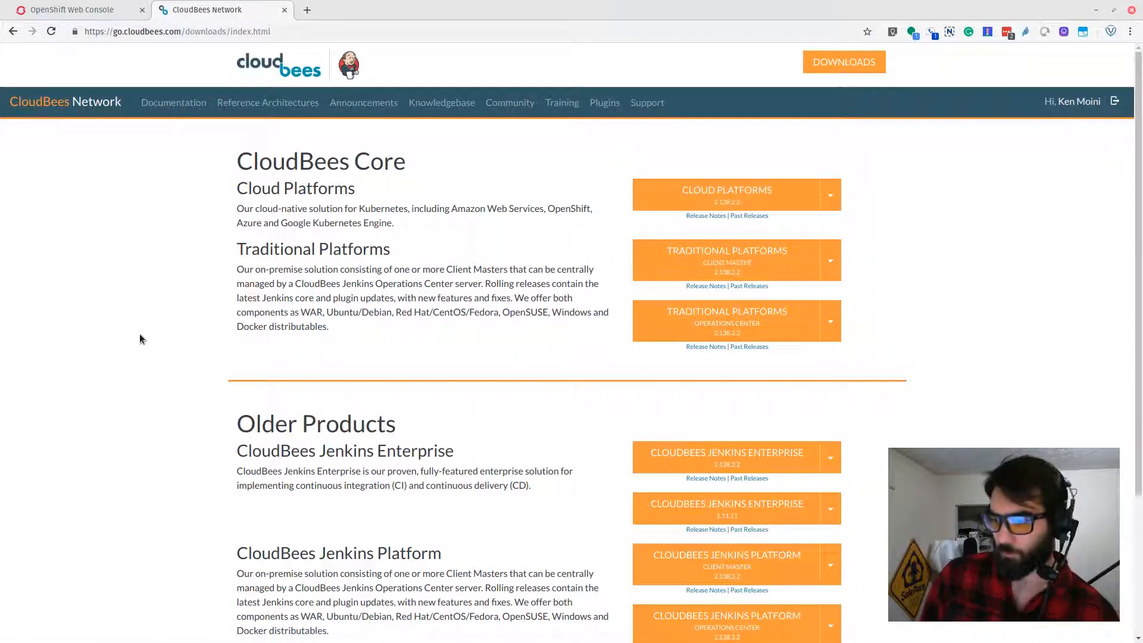
scroll(141, 338, "down", 1)
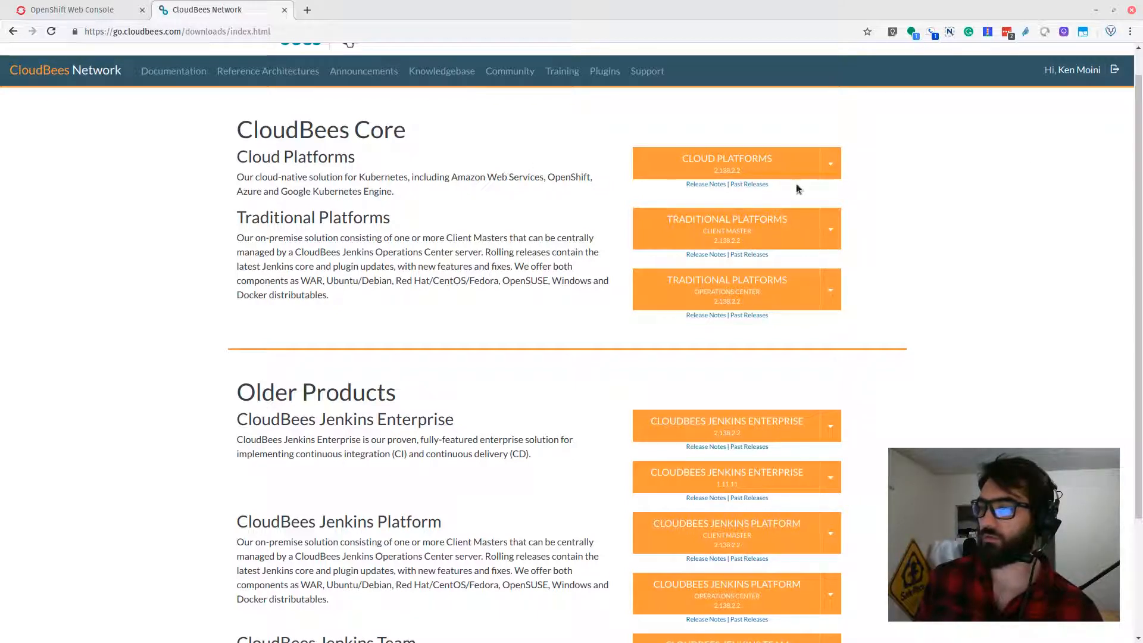
left_click(825, 175)
left_click(675, 212)
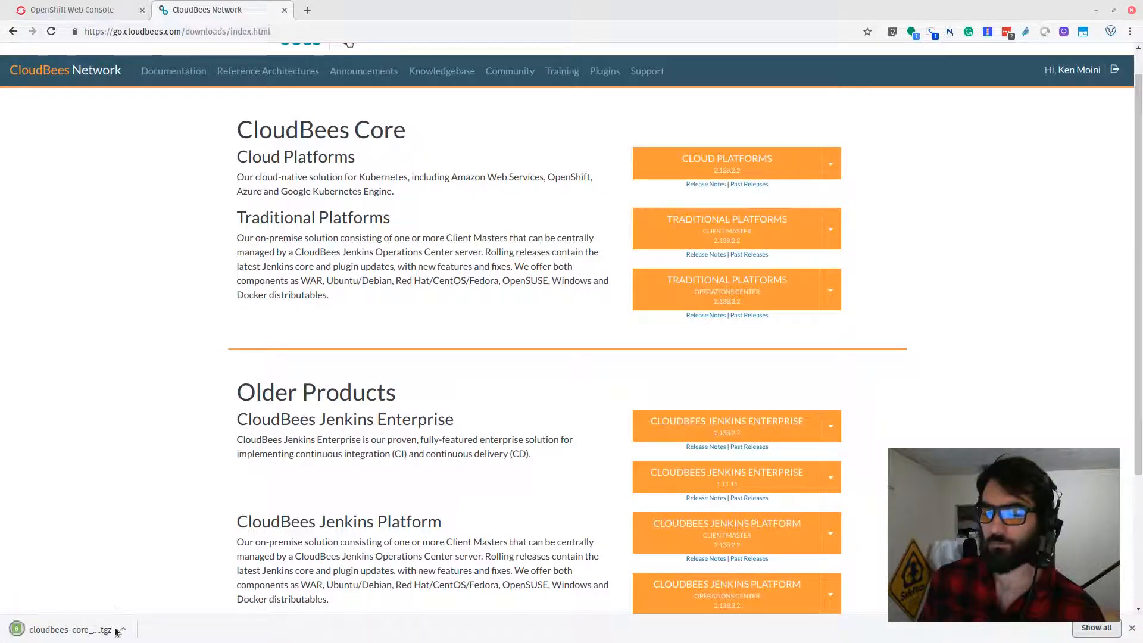
Step: Open the downloaded cloudbees-core_2.138.2.2_openshift archive and select its folder
left_click(101, 629)
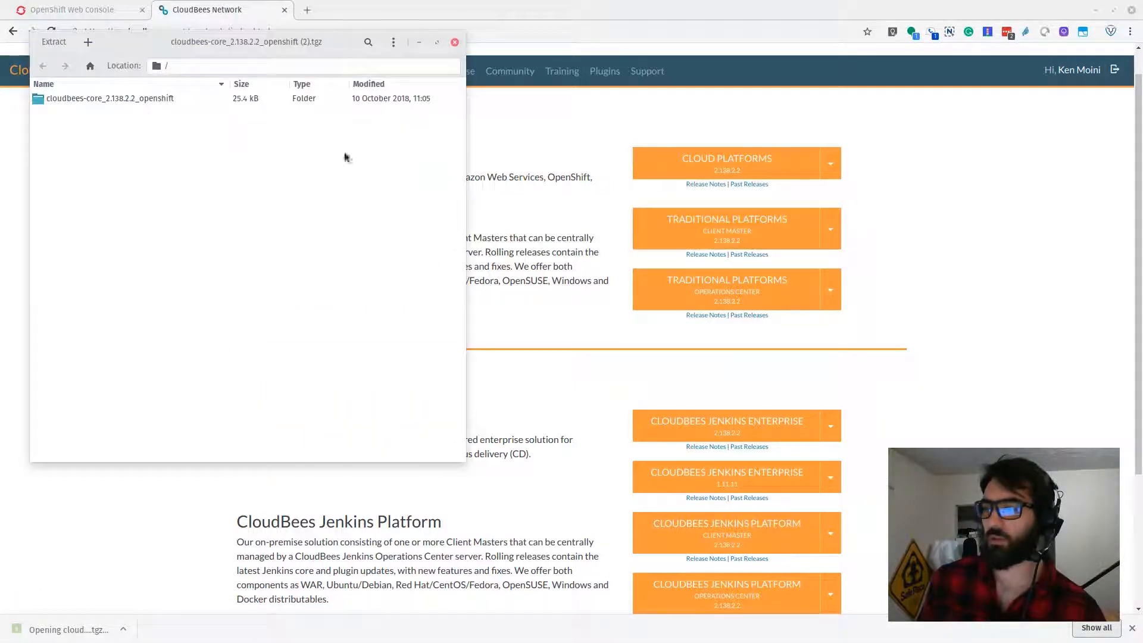
left_click_drag(182, 40, 225, 77)
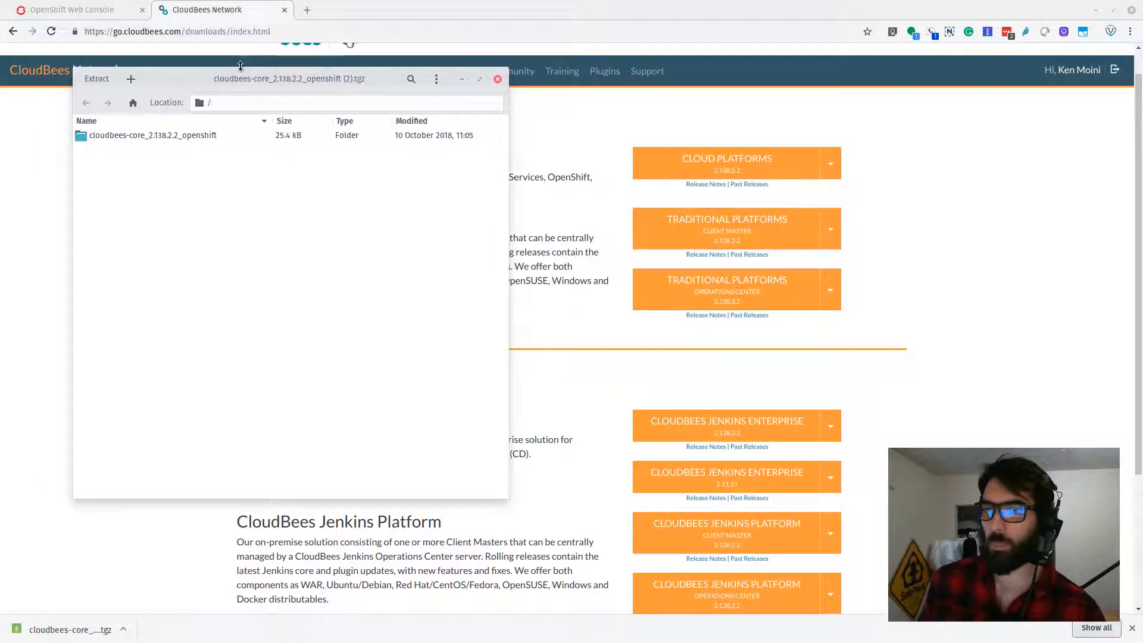
left_click_drag(197, 86, 207, 87)
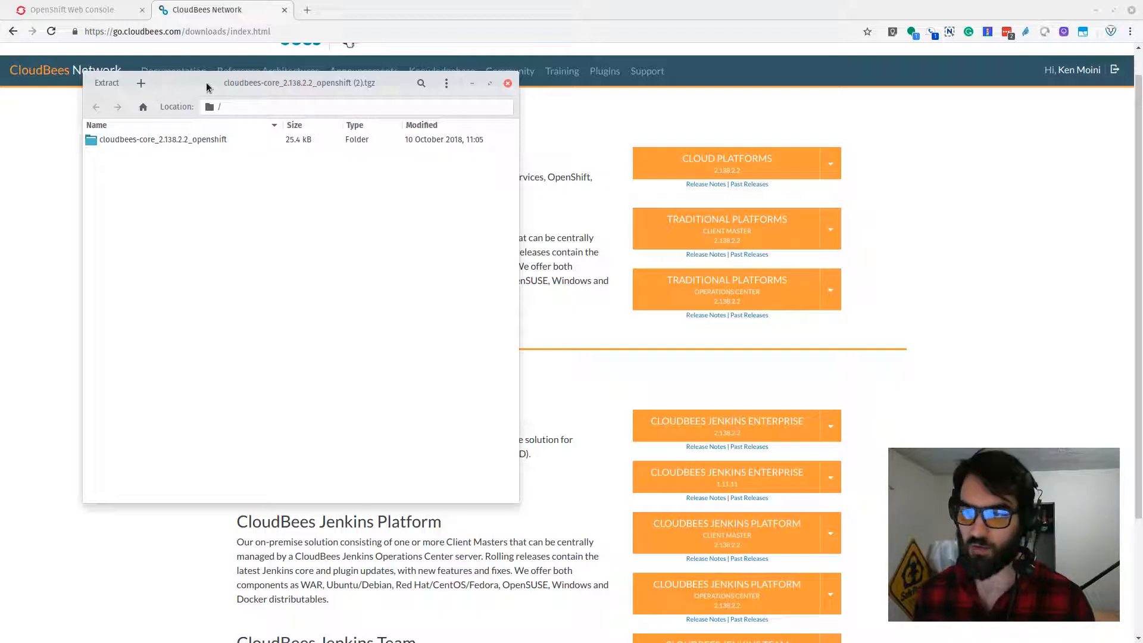
left_click(113, 142)
Step: Extract the folder into WorkWorkWorkWork/CloudBees/ocp-deployer and close the archive manager
left_click(107, 83)
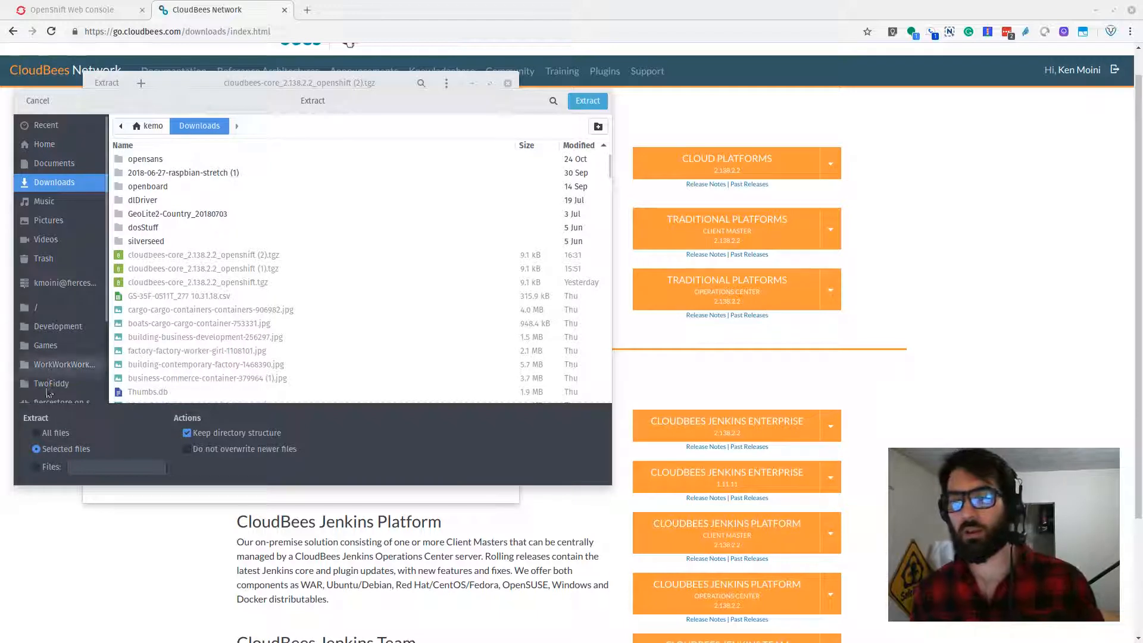
left_click(52, 365)
double_click(153, 159)
double_click(156, 159)
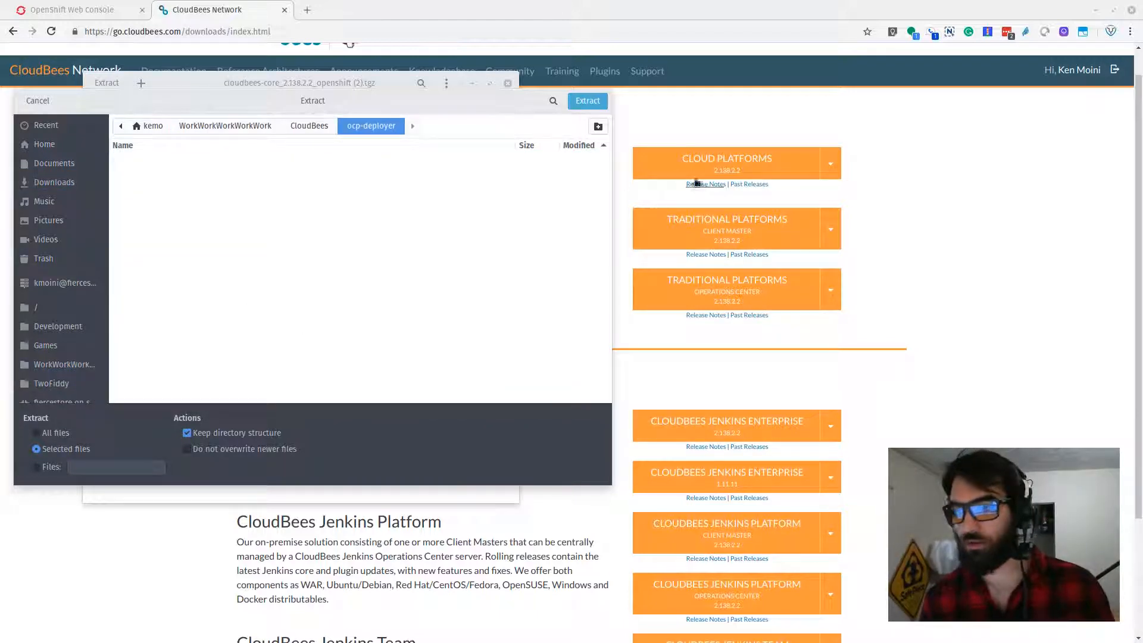
left_click(588, 101)
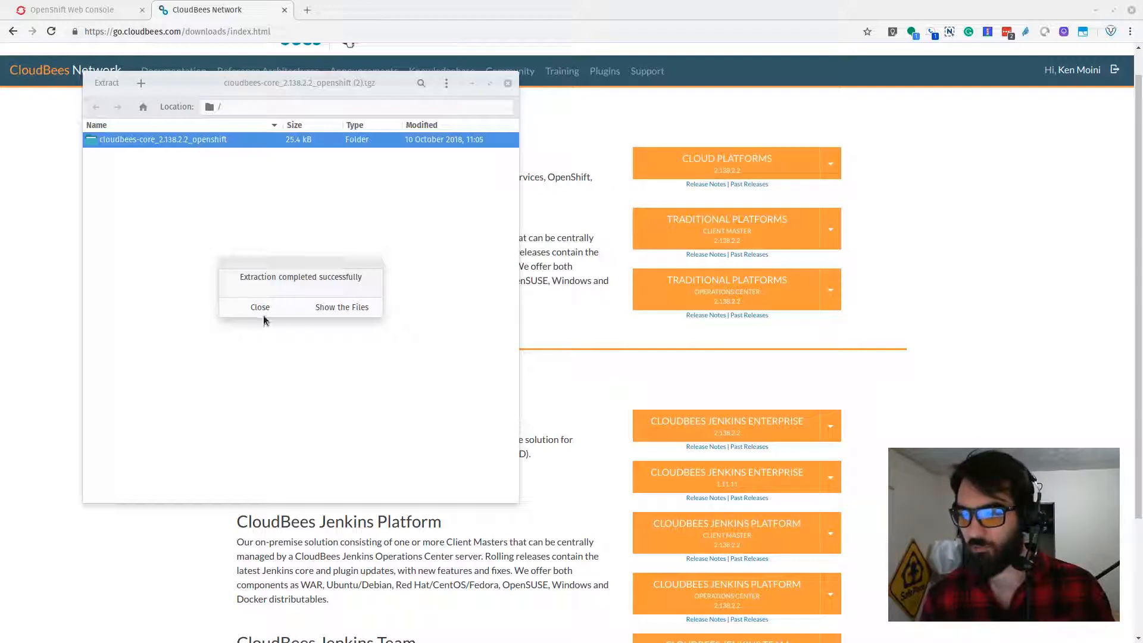
left_click(262, 310)
left_click(507, 83)
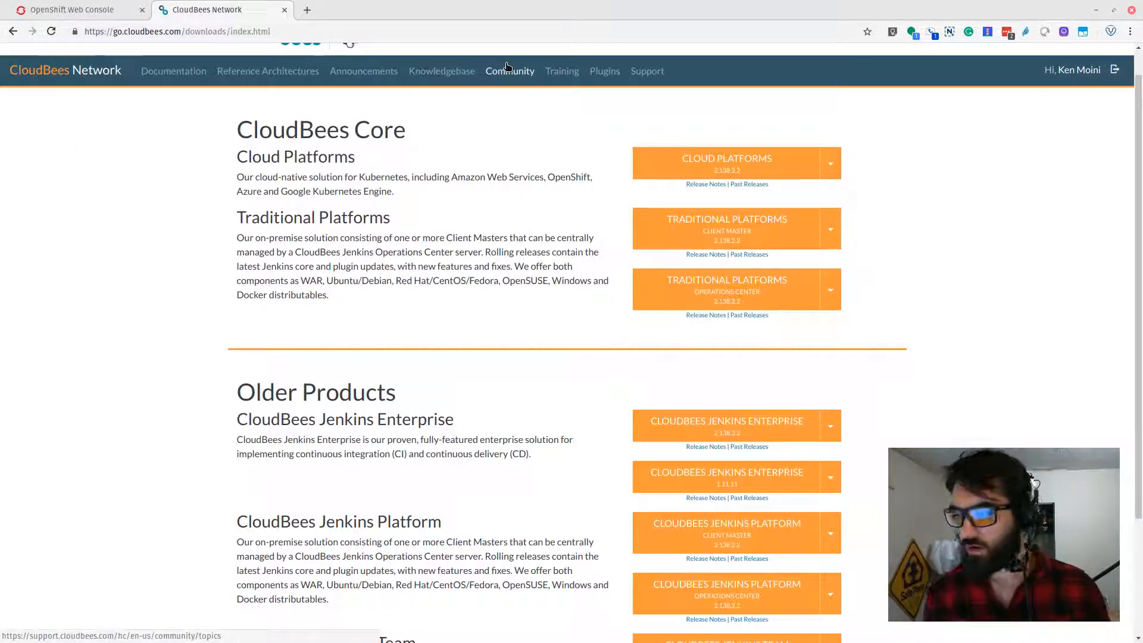
Step: Open the release notes for CloudBees Core cloud platforms and go to the product's release list
scroll(595, 149, "up", 1)
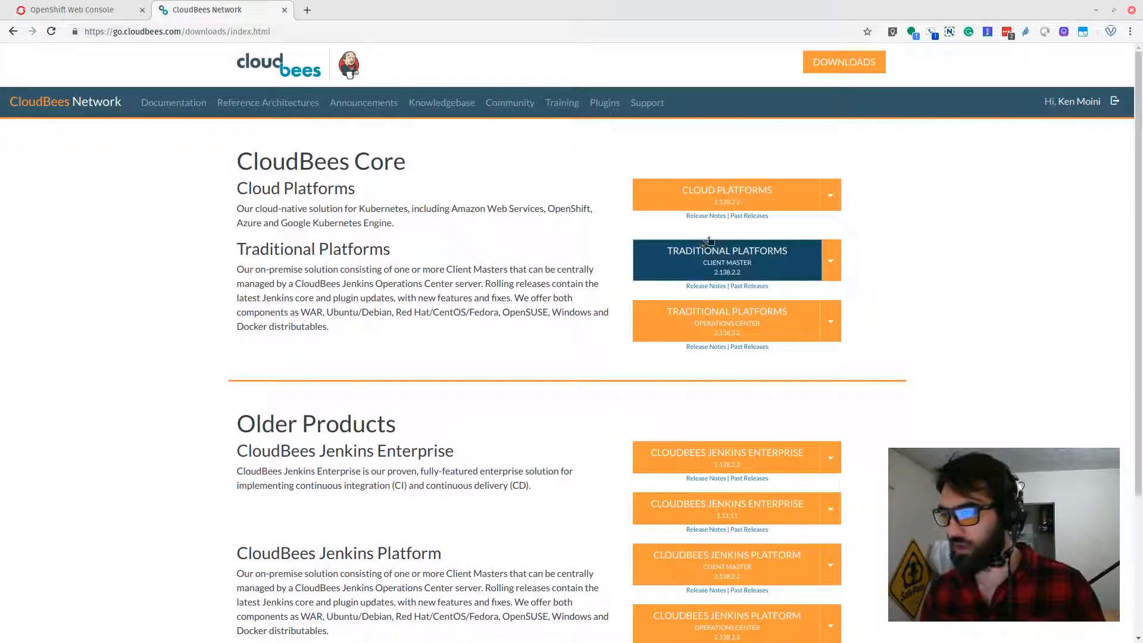
left_click(706, 216)
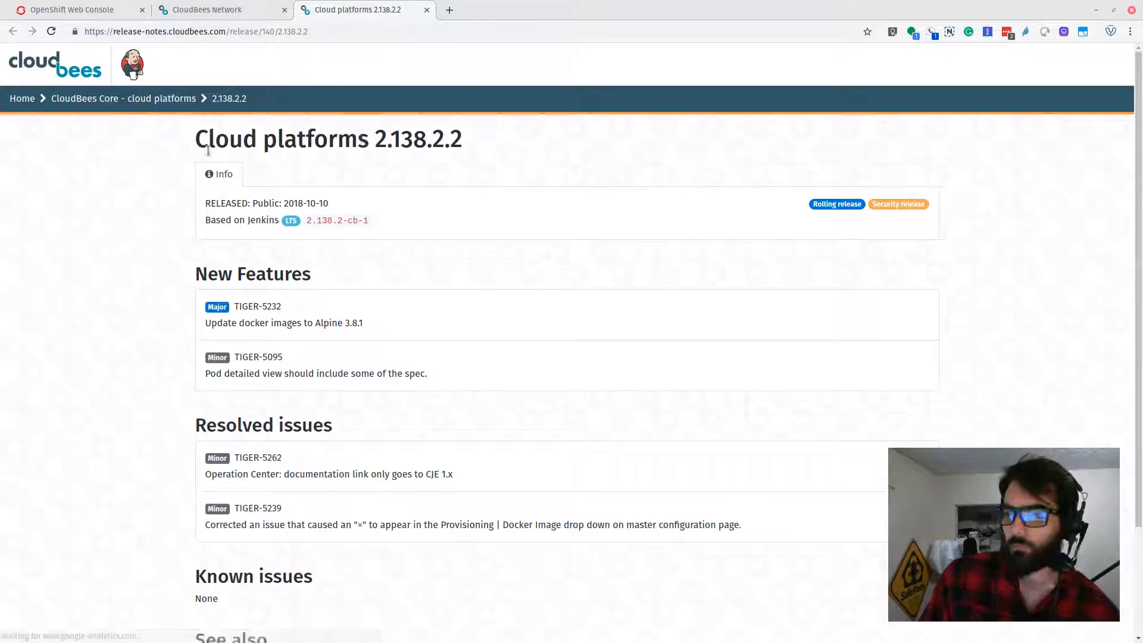
left_click(173, 105)
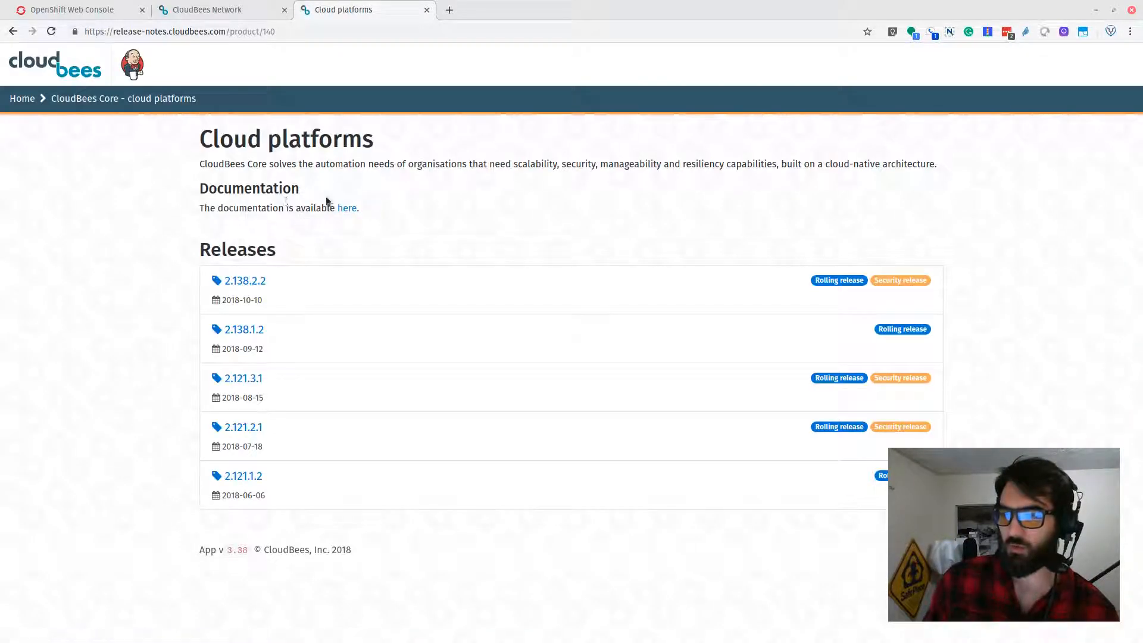
Step: Open the documentation page for installing CloudBees Core on Red Hat OpenShift
left_click(348, 208)
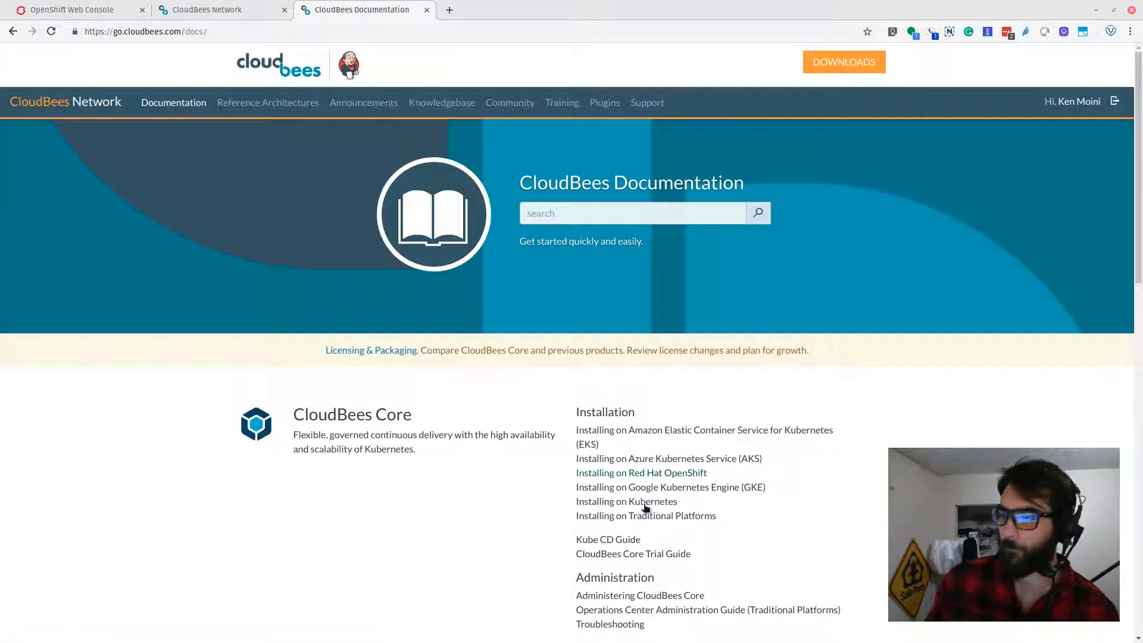
scroll(386, 336, "down", 4)
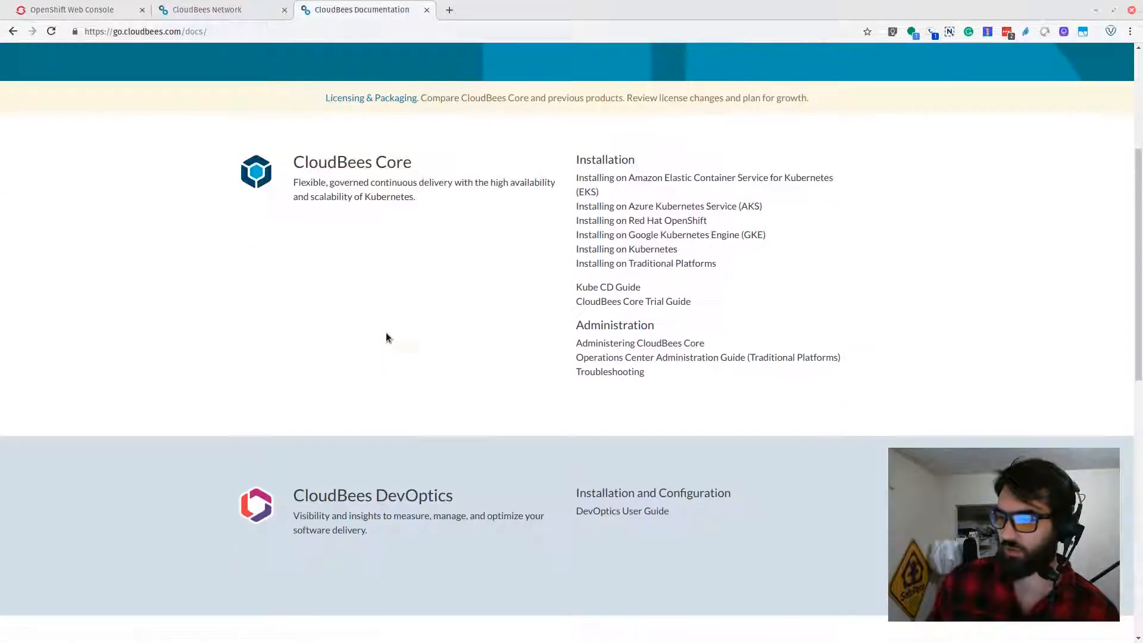
left_click(645, 231)
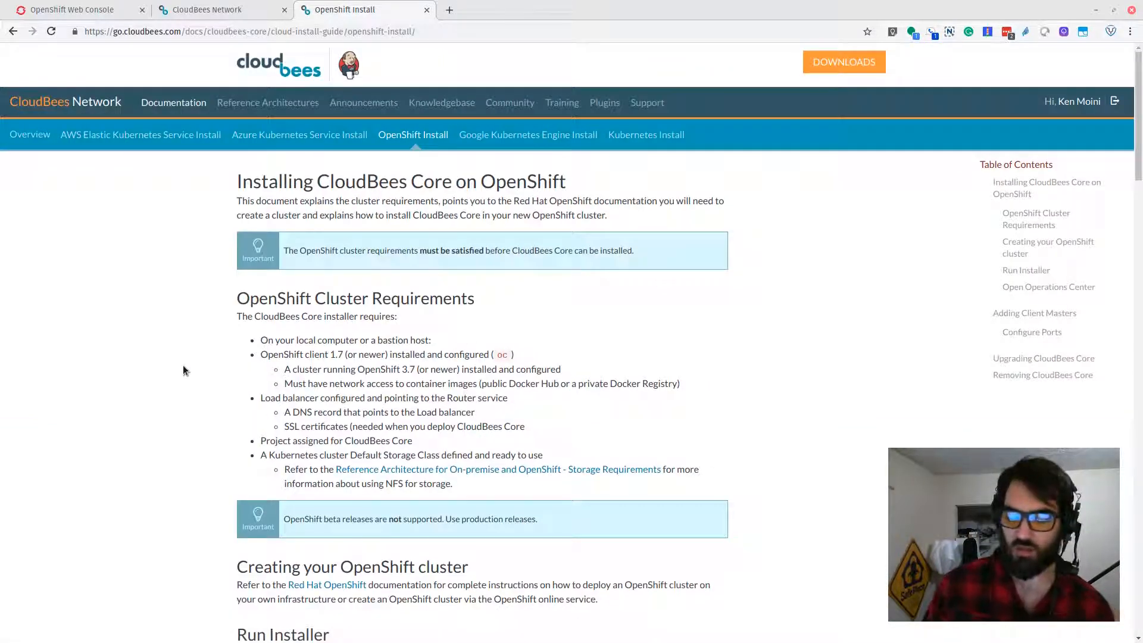
Step: Check the oc client and OpenShift server versions with oc version in the drop-down terminal
key("F12")
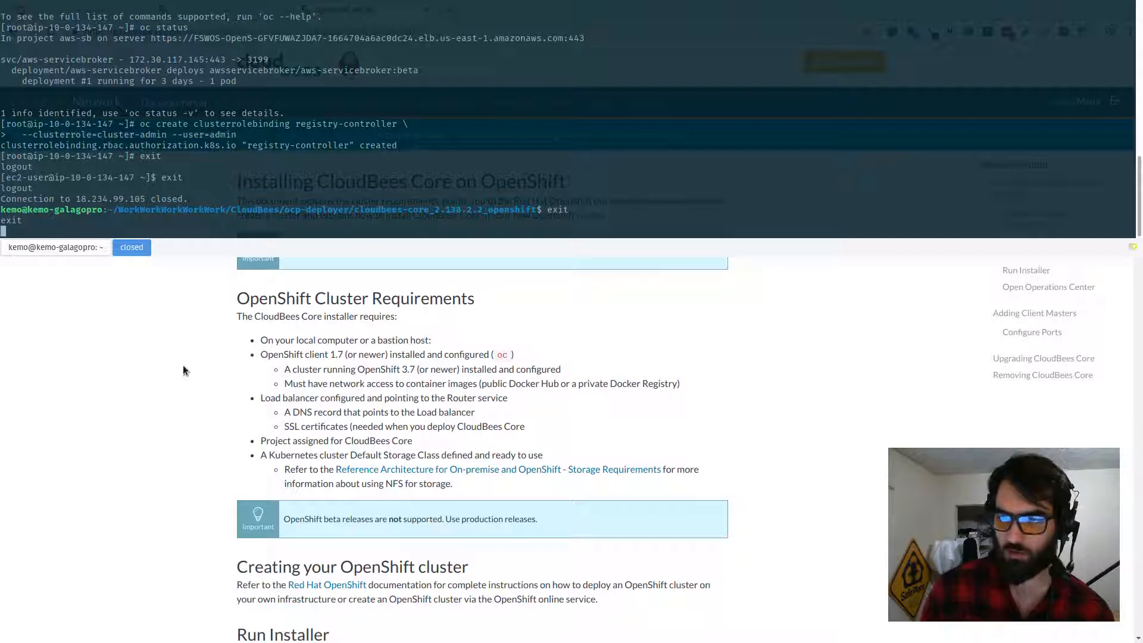
left_click(101, 246)
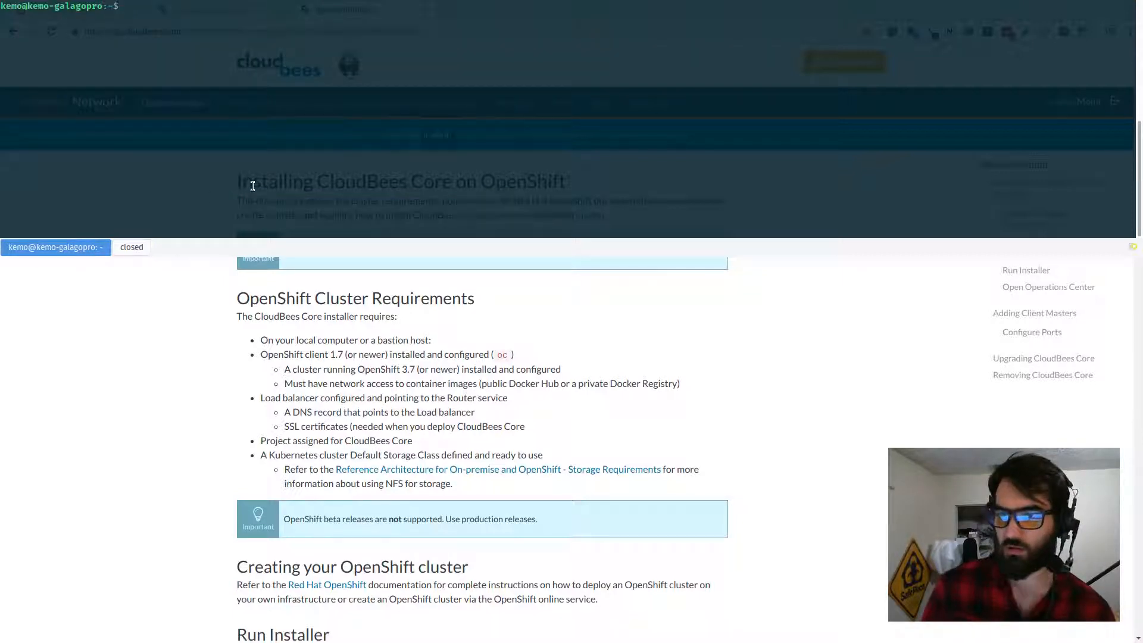
type("vo")
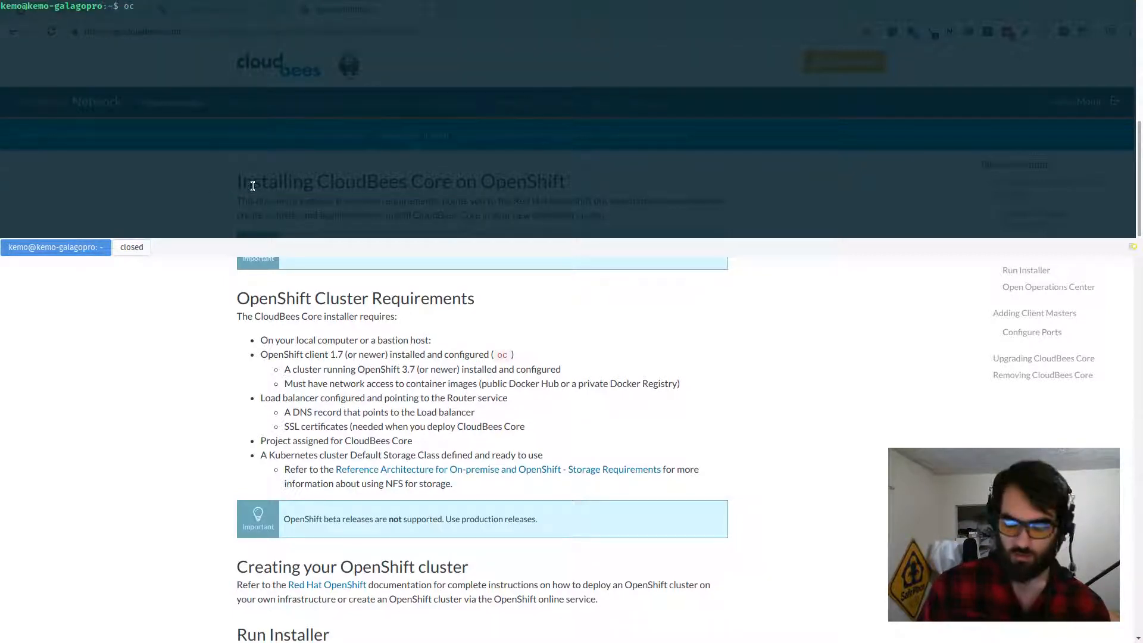
type(" version")
key("Return")
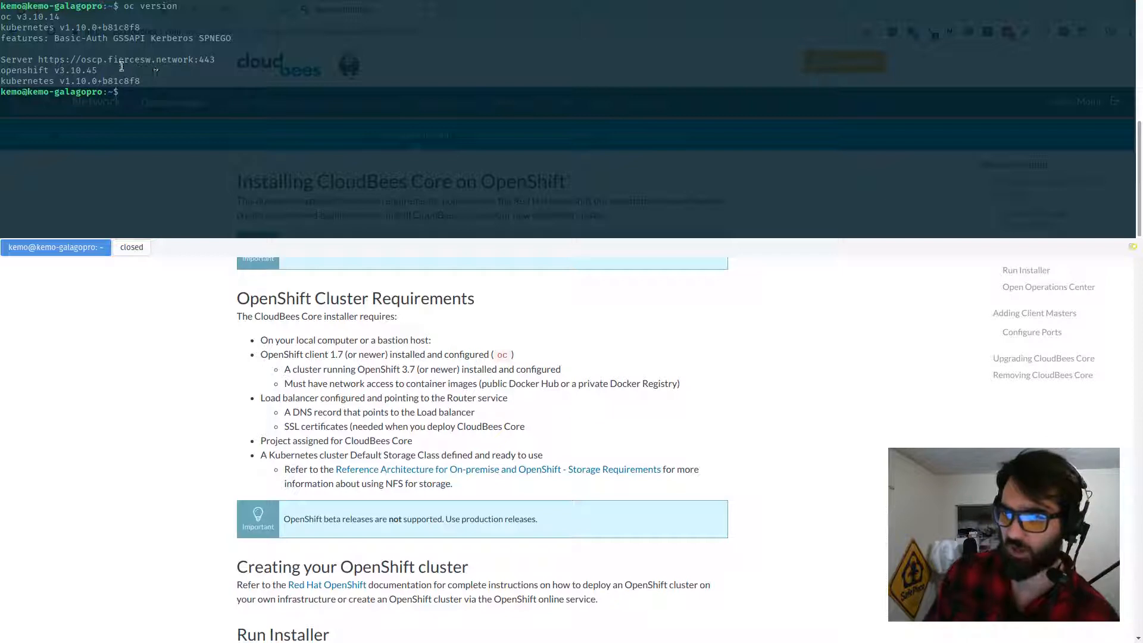
key("F12")
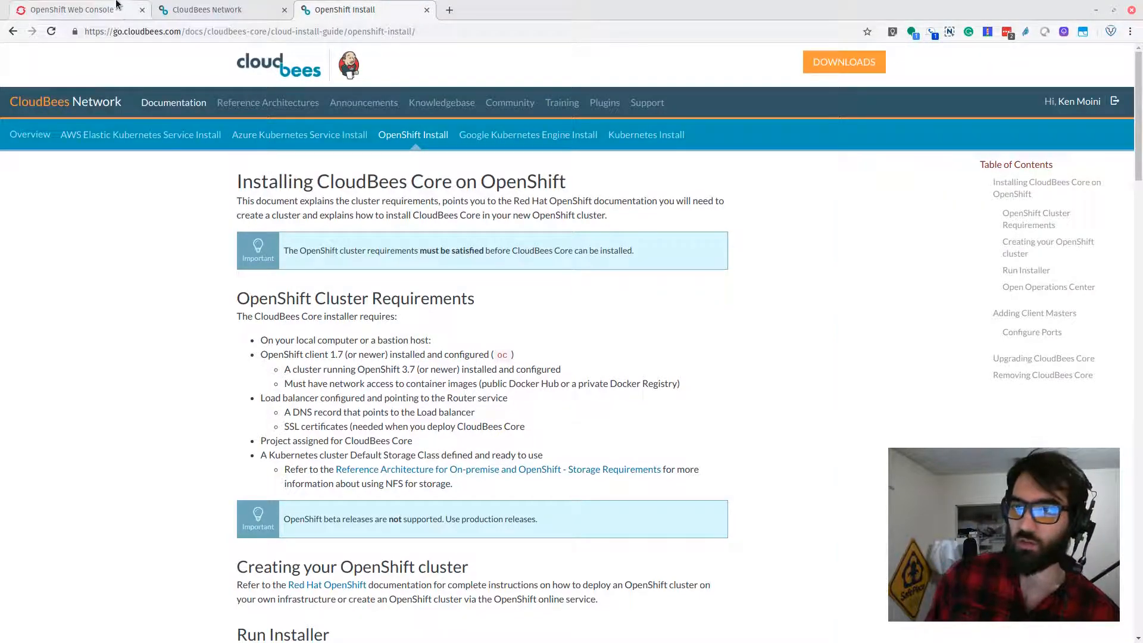
left_click(132, 17)
left_click(347, 10)
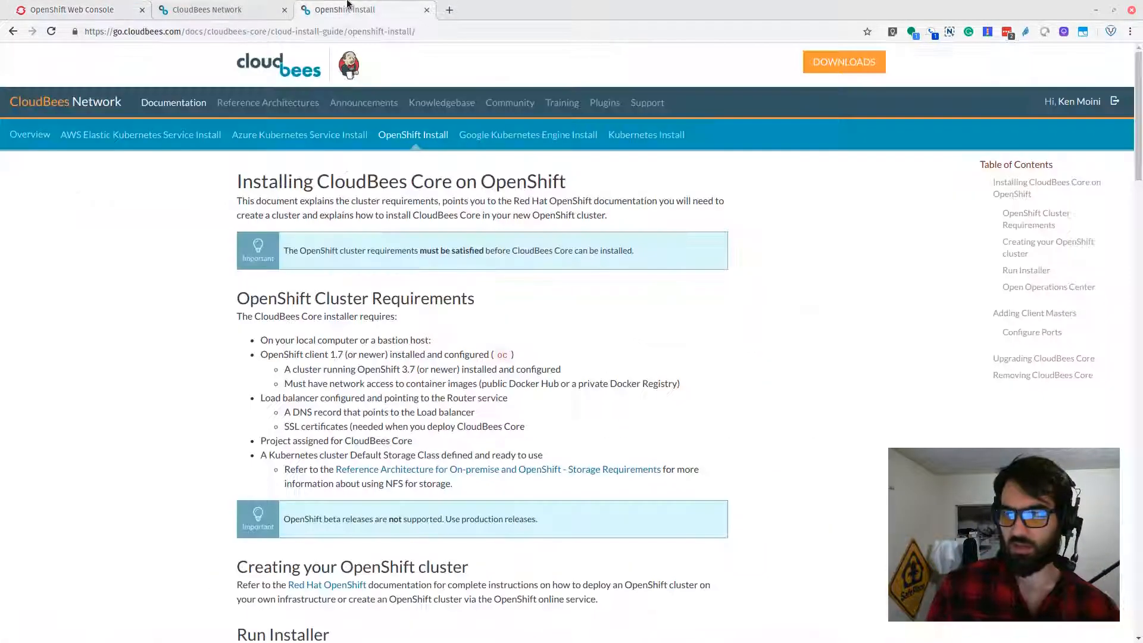
key("F12")
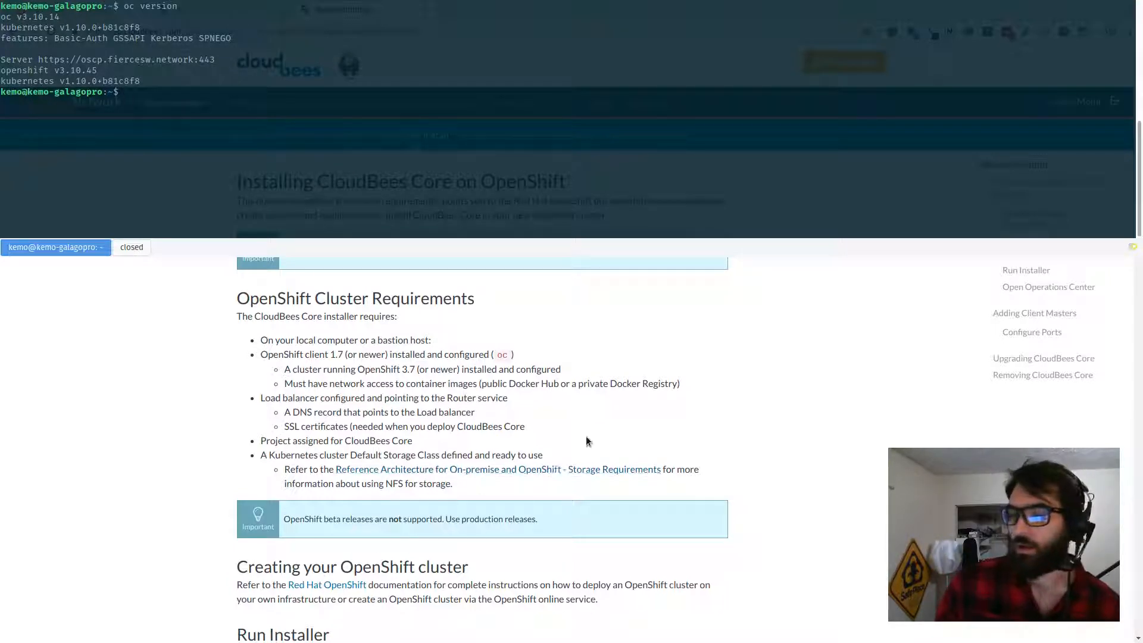
Step: Read the cluster requirements and Run Installer instructions in the OpenShift install guide
scroll(587, 436, "down", 3)
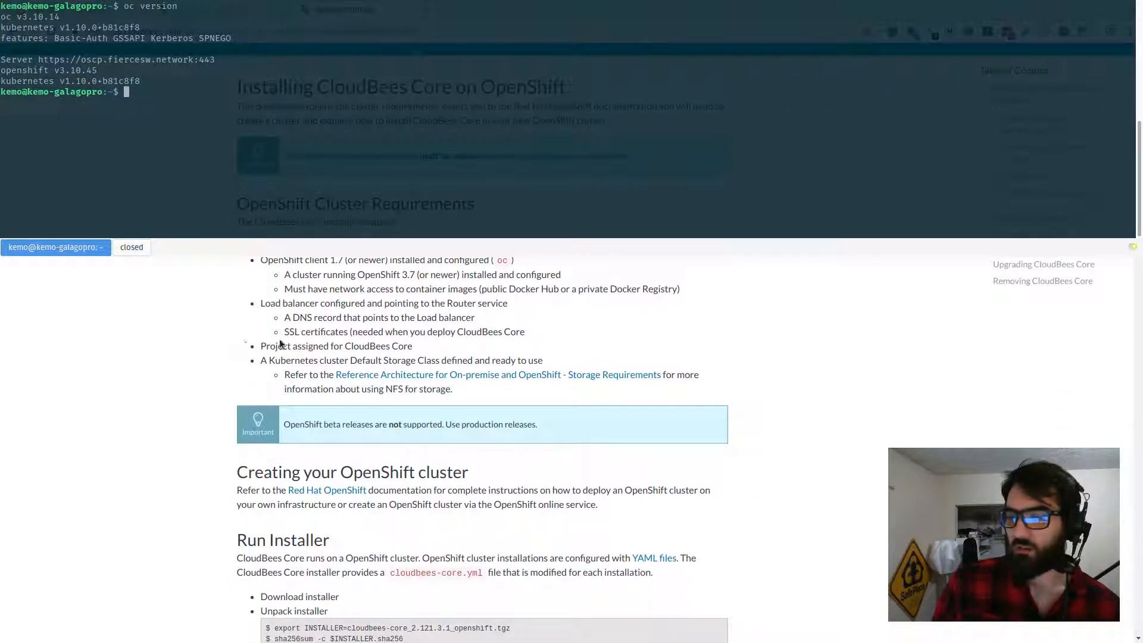
left_click_drag(260, 346, 420, 347)
left_click(422, 347)
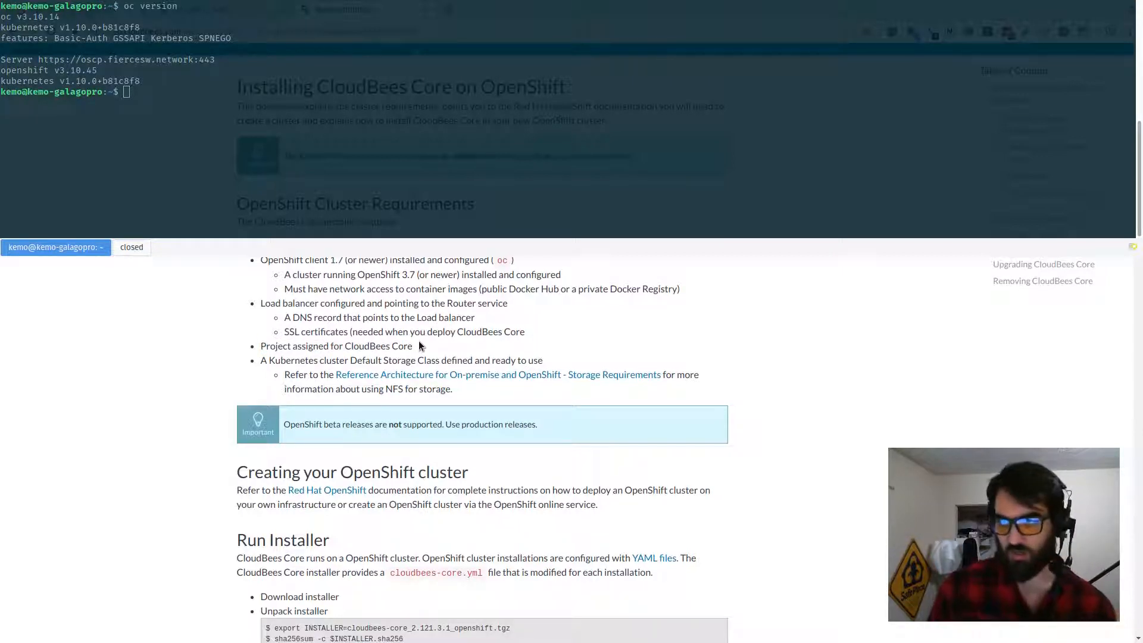
scroll(419, 341, "down", 9)
scroll(419, 341, "up", 8)
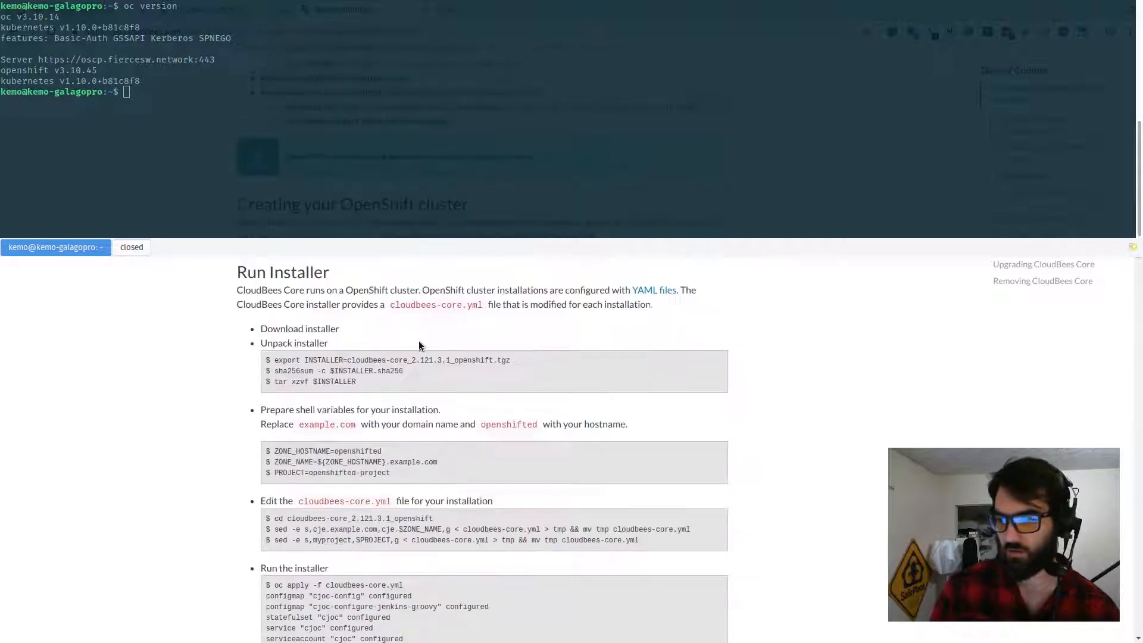
scroll(419, 341, "down", 2)
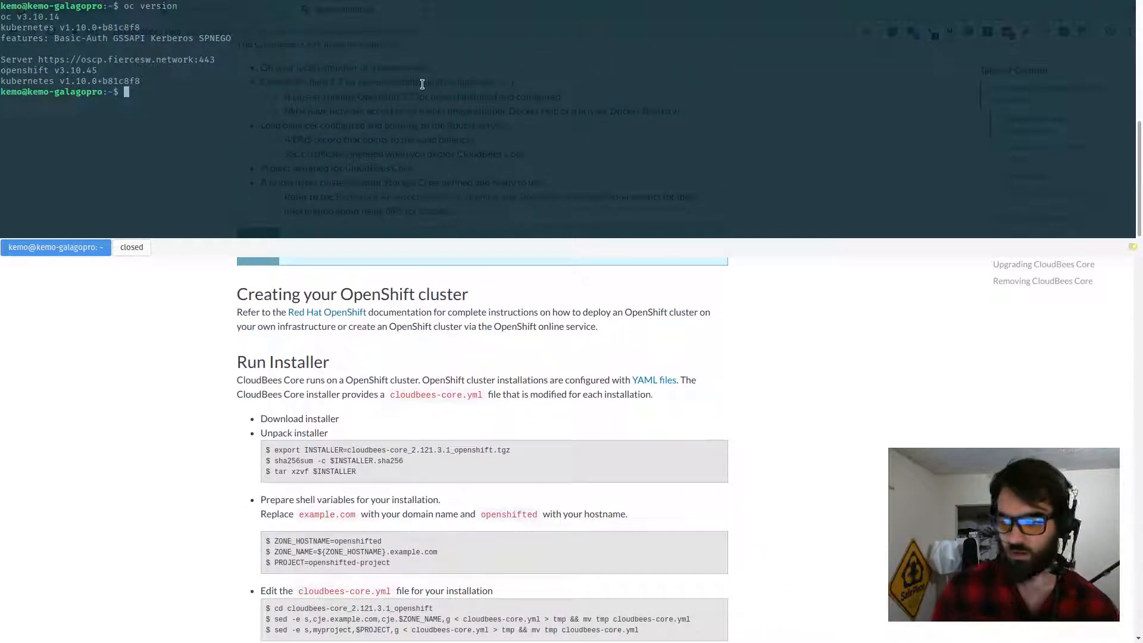
Step: Create the cloudbees-core project with oc new-project in the terminal
type("oc ne")
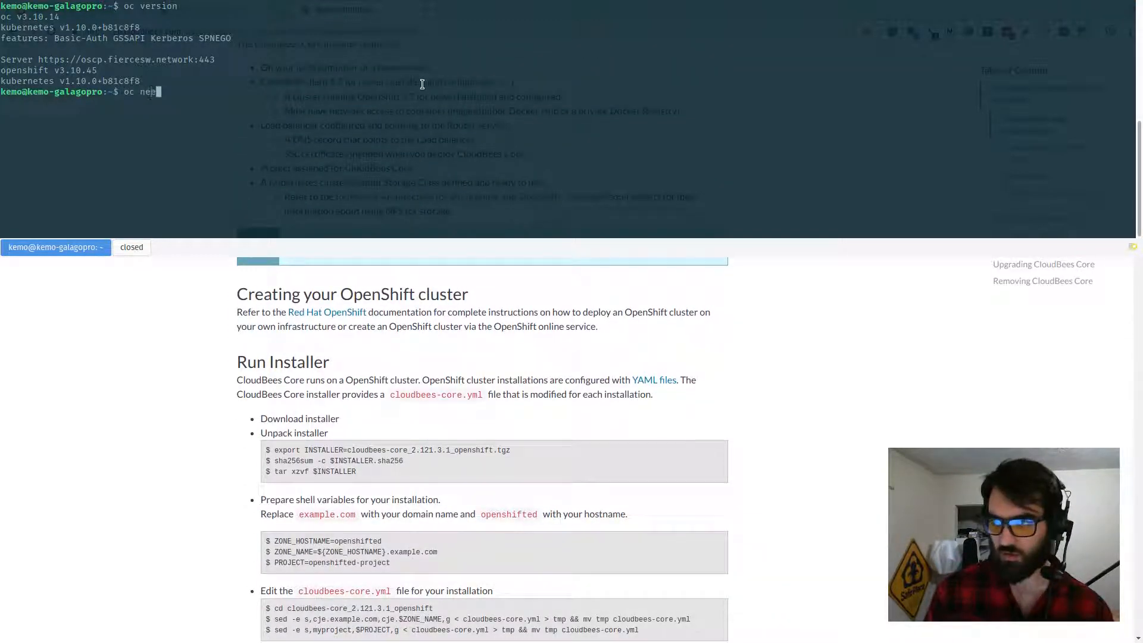
type("w-pr")
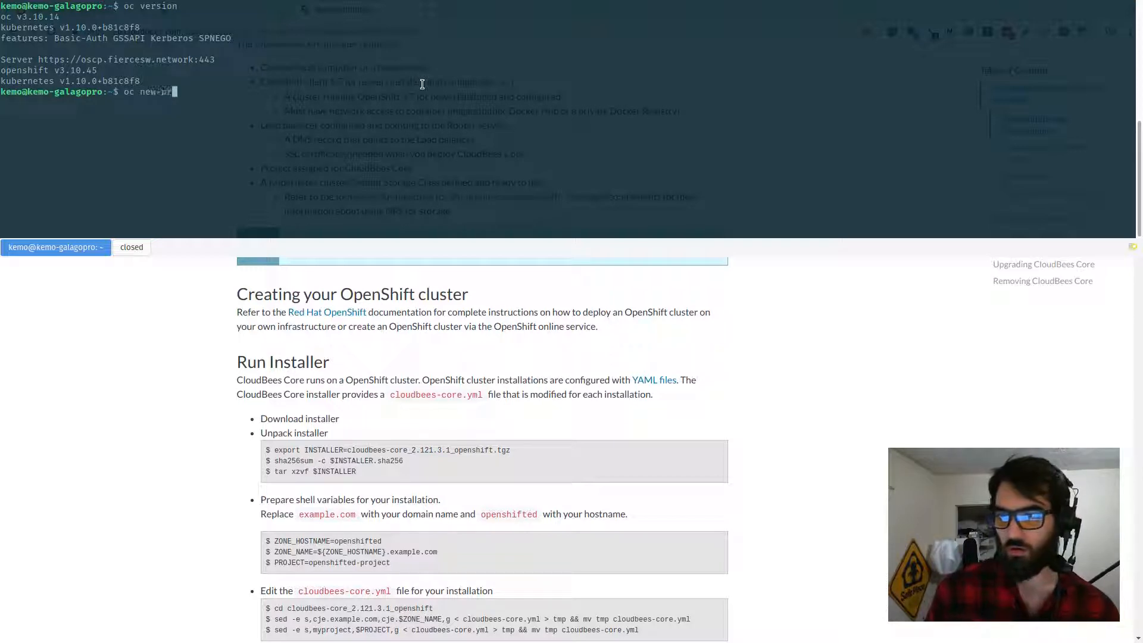
type("oject cloud")
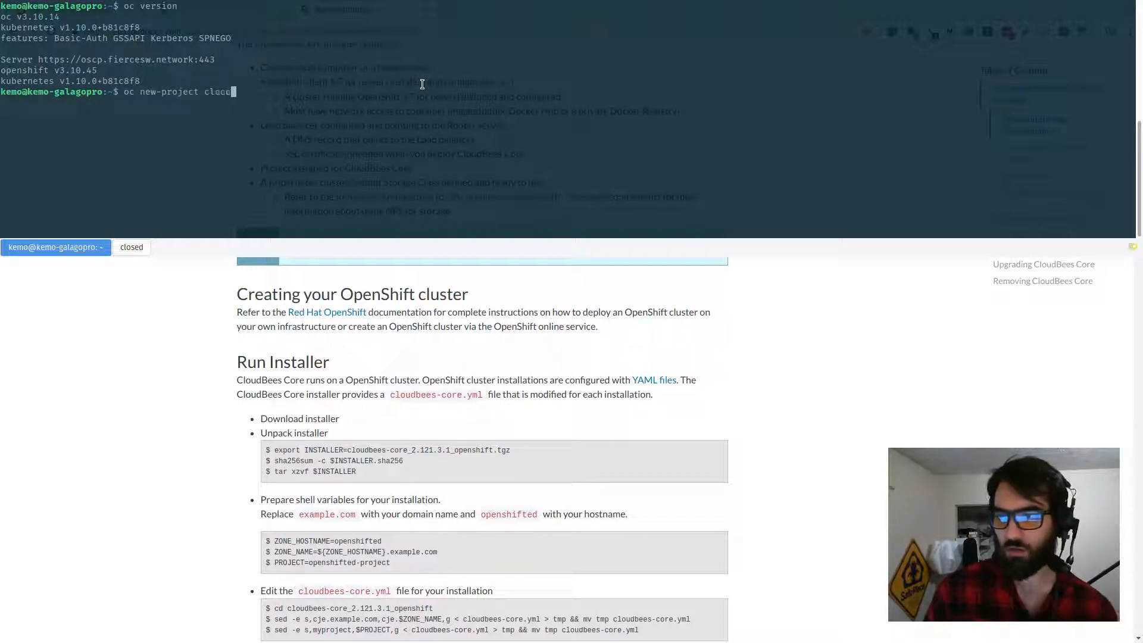
type("bees-core")
key("Return")
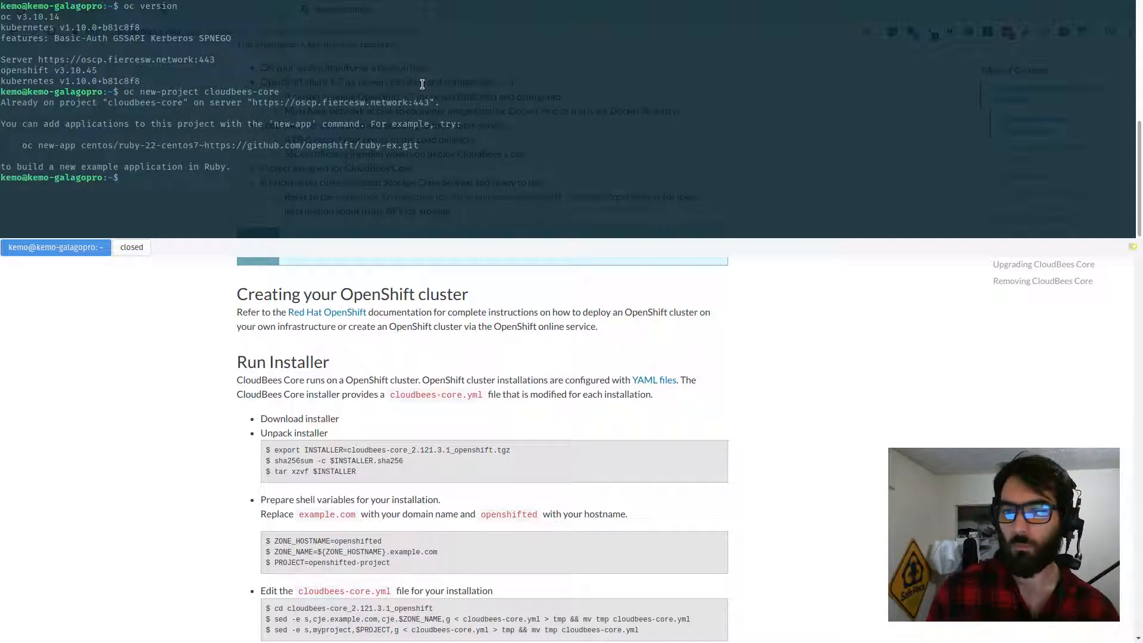
Step: Open the cloudbees-core project in the OpenShift web console, then return to the catalog home
key("F12")
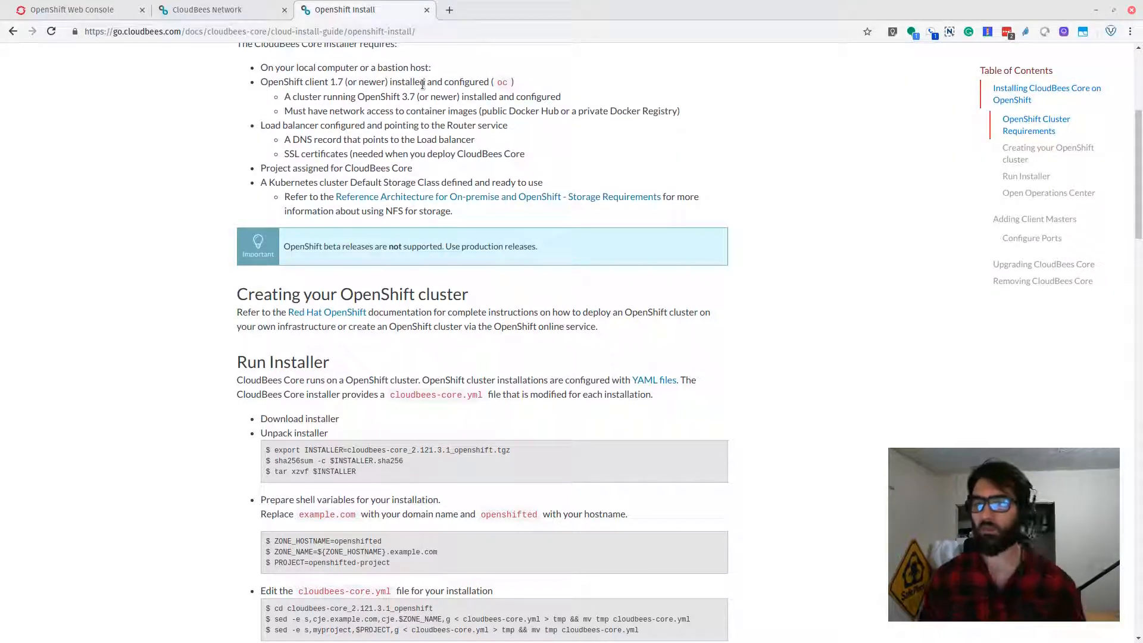
left_click(101, 7)
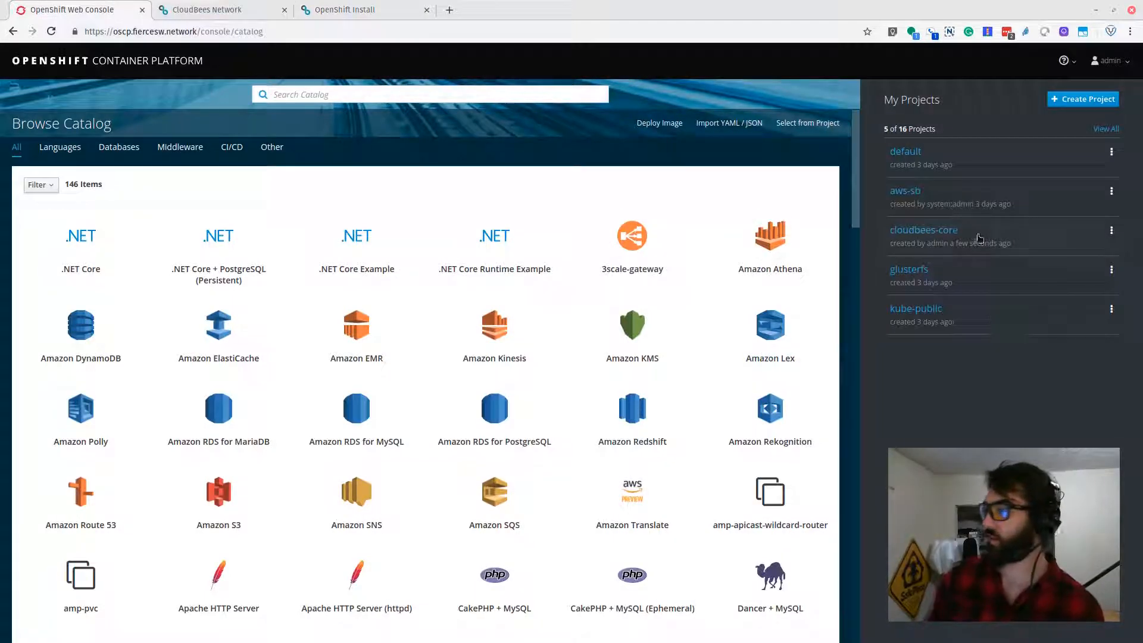
left_click(947, 239)
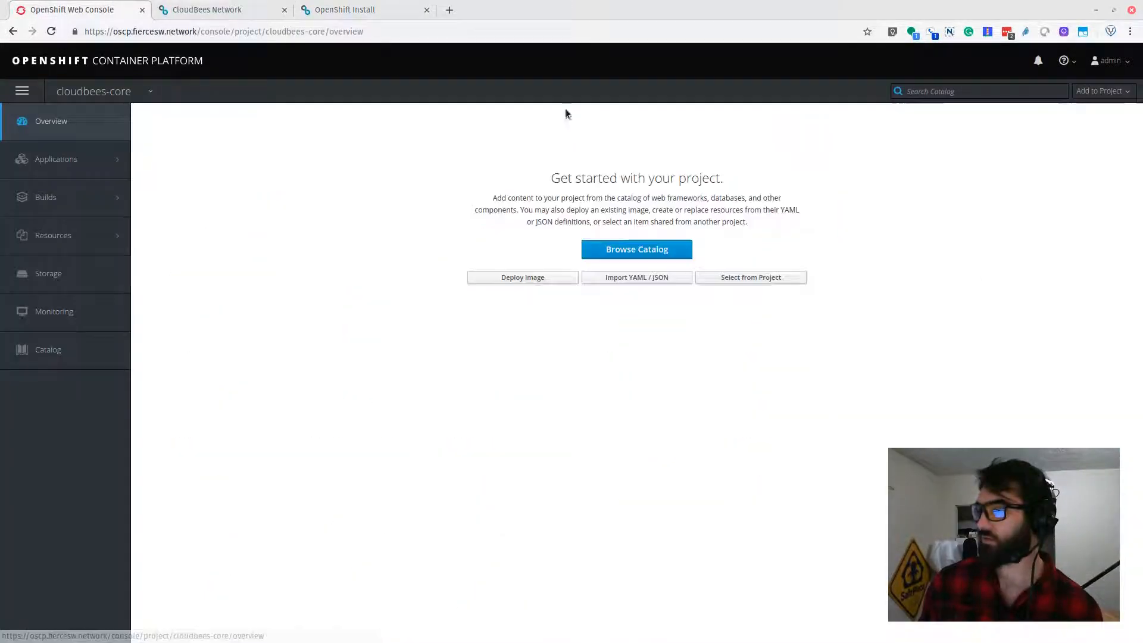
left_click(132, 93)
left_click(252, 206)
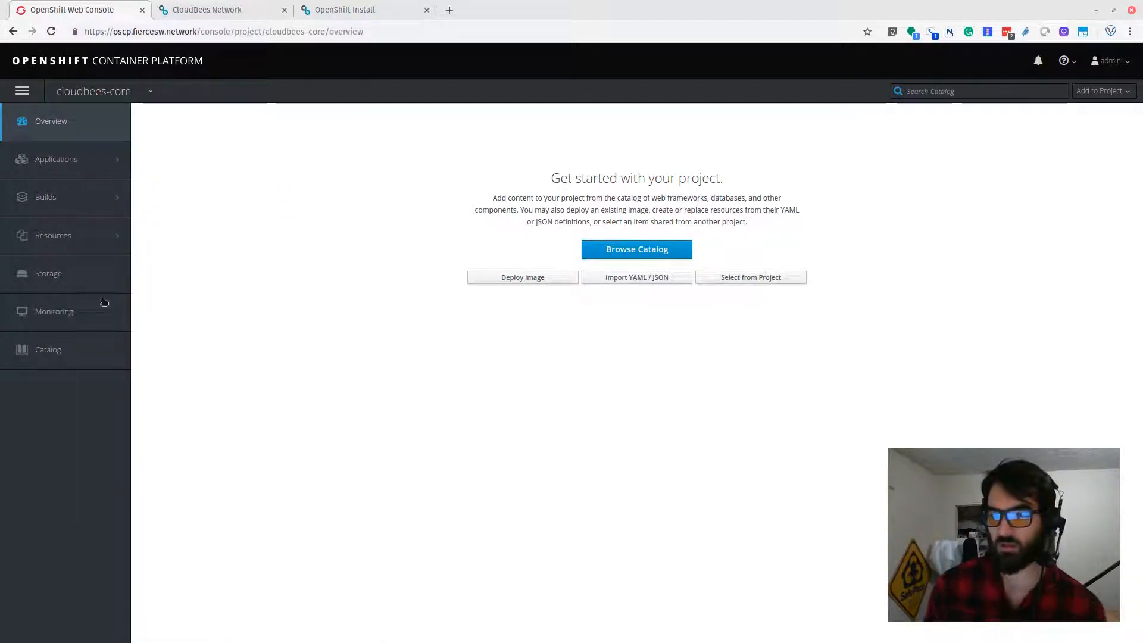
mouse_move(70, 147)
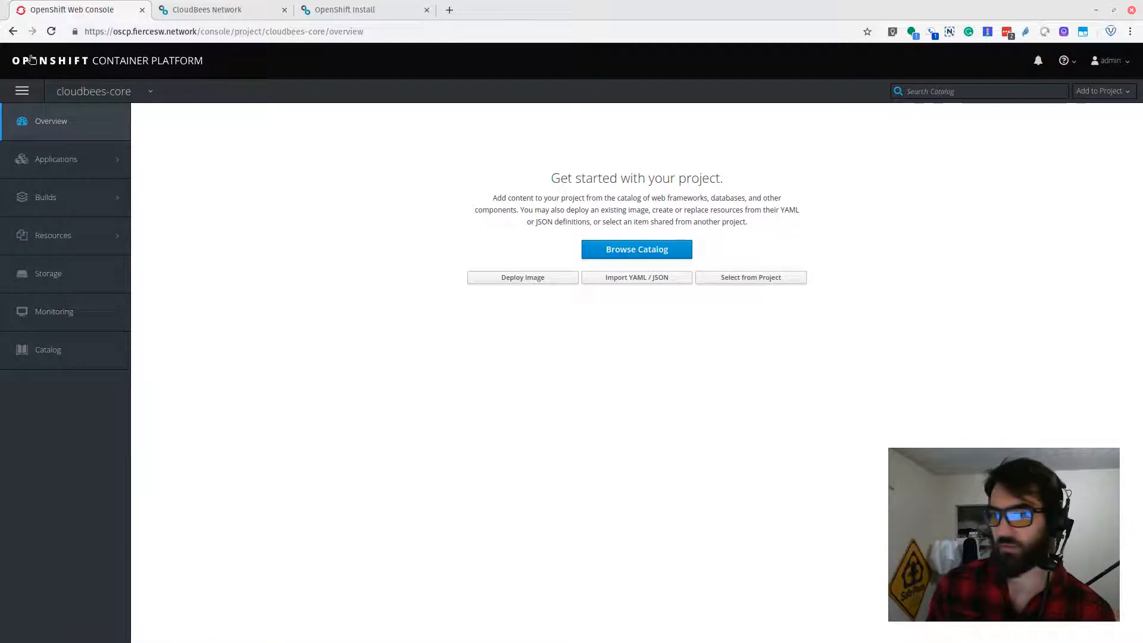
left_click(67, 68)
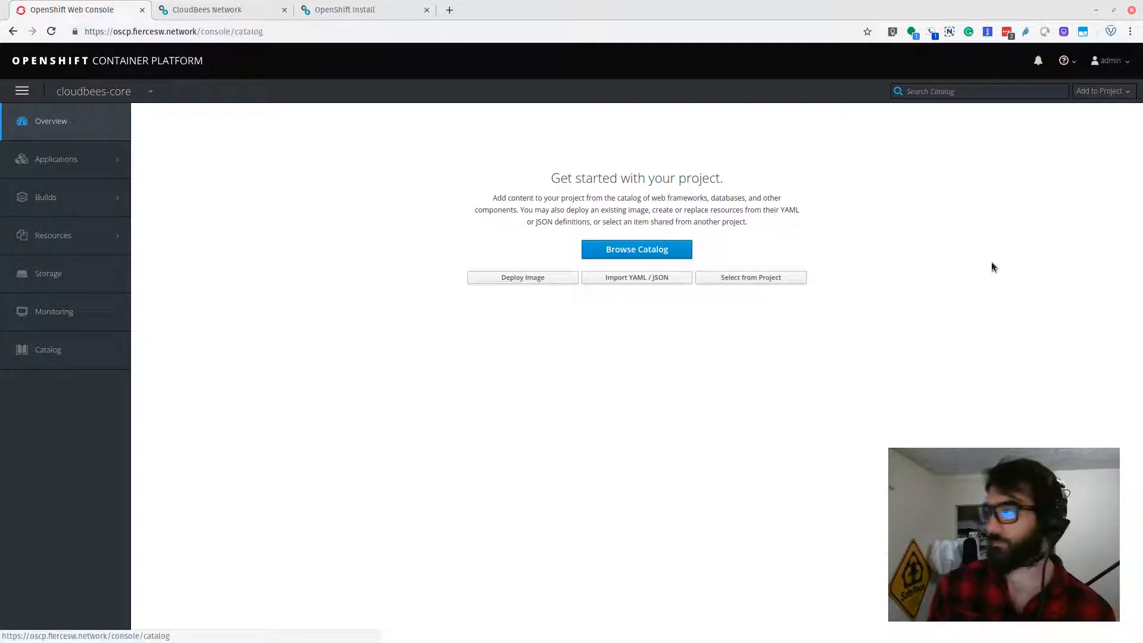
Step: Edit the cloudbees-core project and set its display name to Cloudbees Core
left_click(1112, 152)
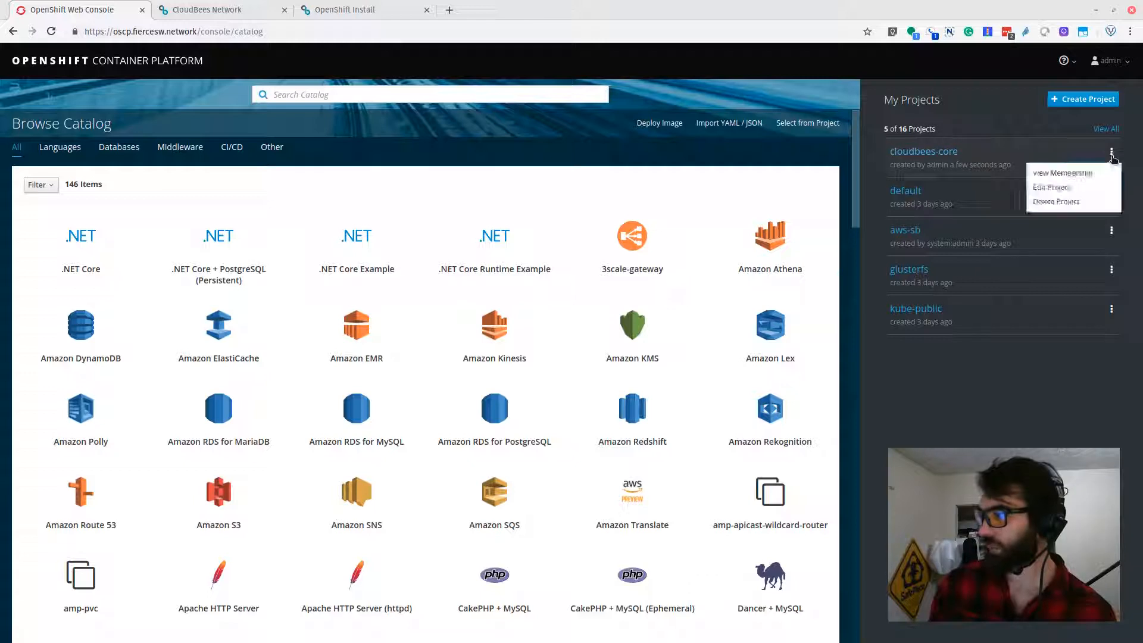
left_click(1054, 182)
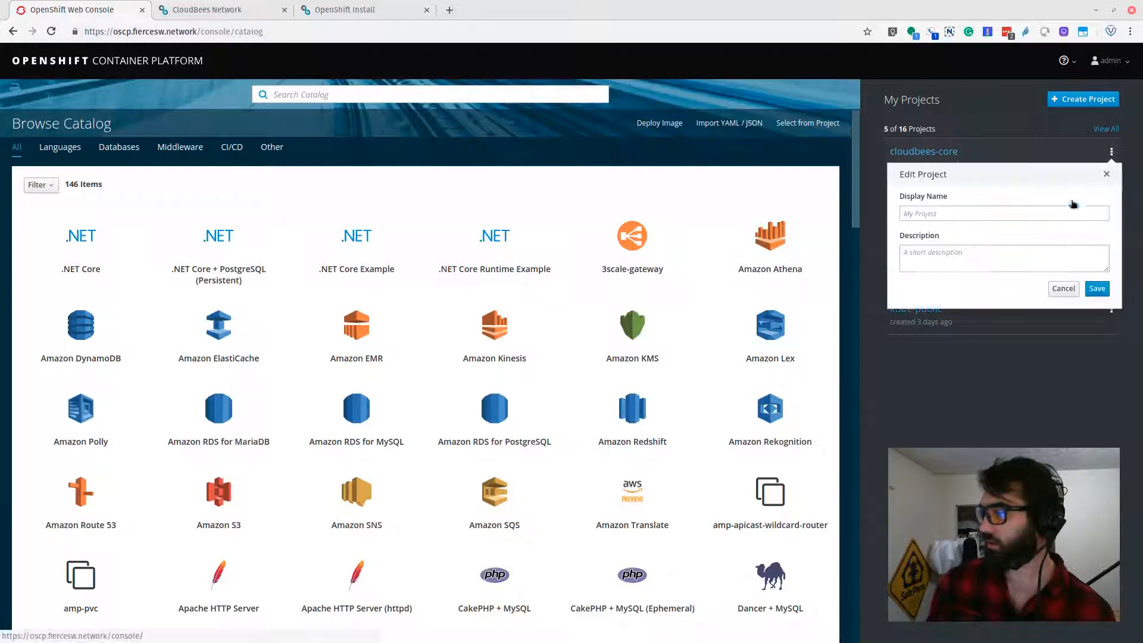
left_click(924, 209)
type("c")
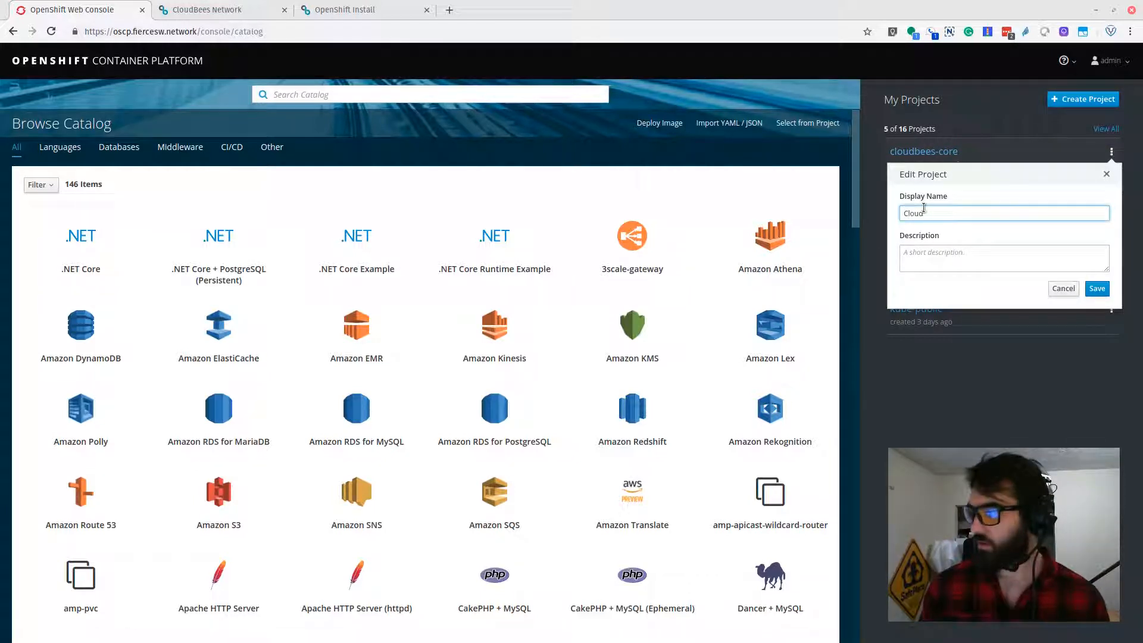
type("loudbees Co")
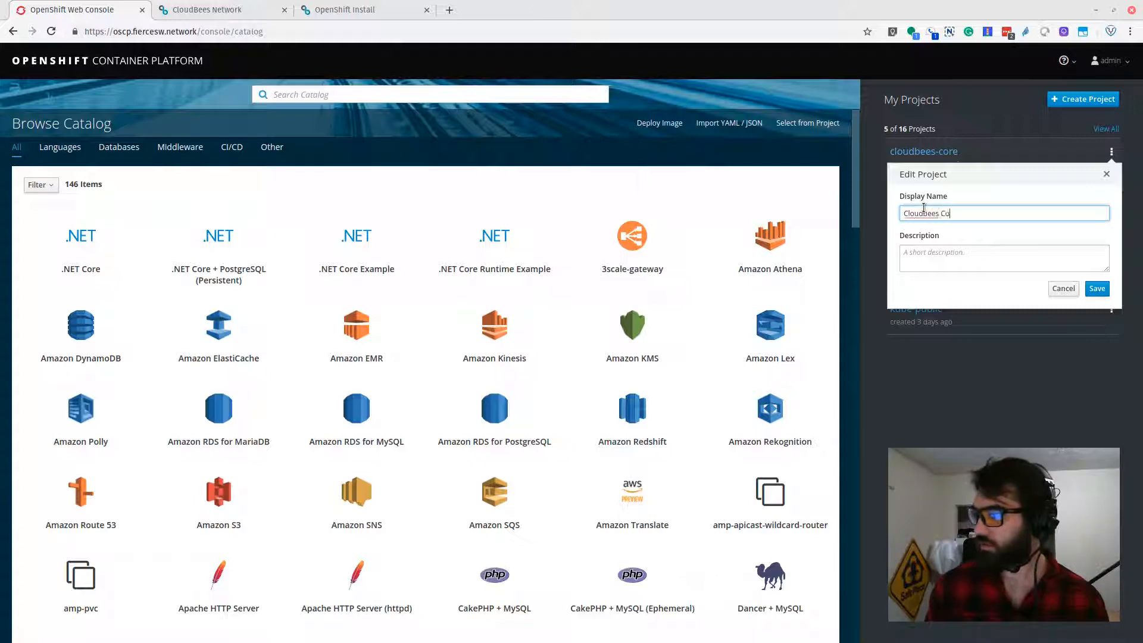
type("re")
left_click(1097, 289)
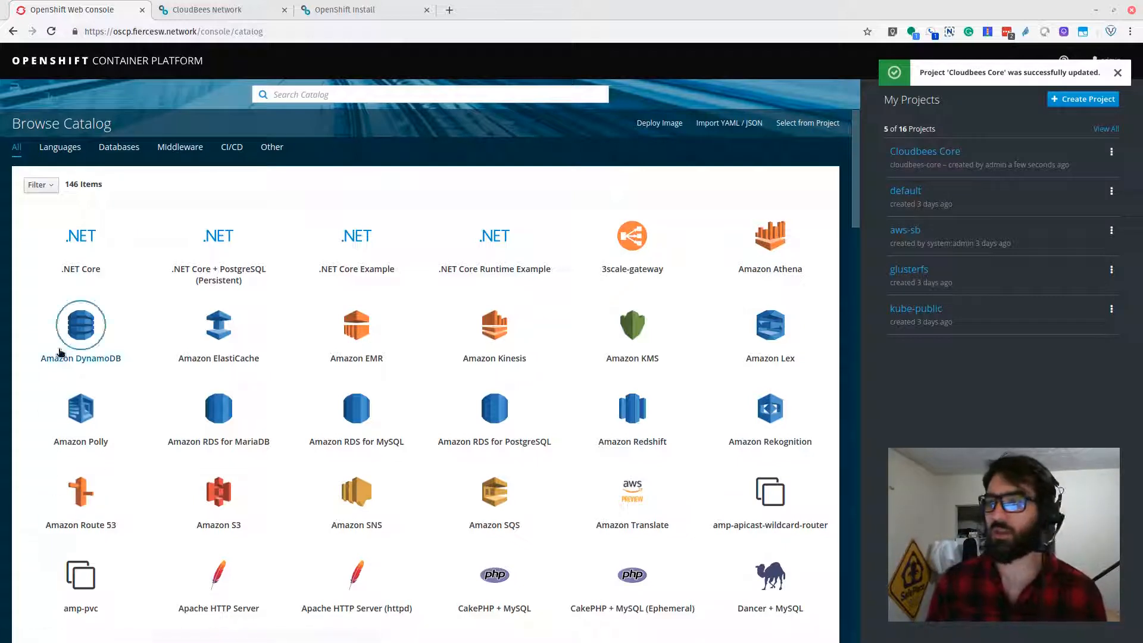
Step: Read the Run Installer steps in the CloudBees OpenShift install guide
left_click(390, 9)
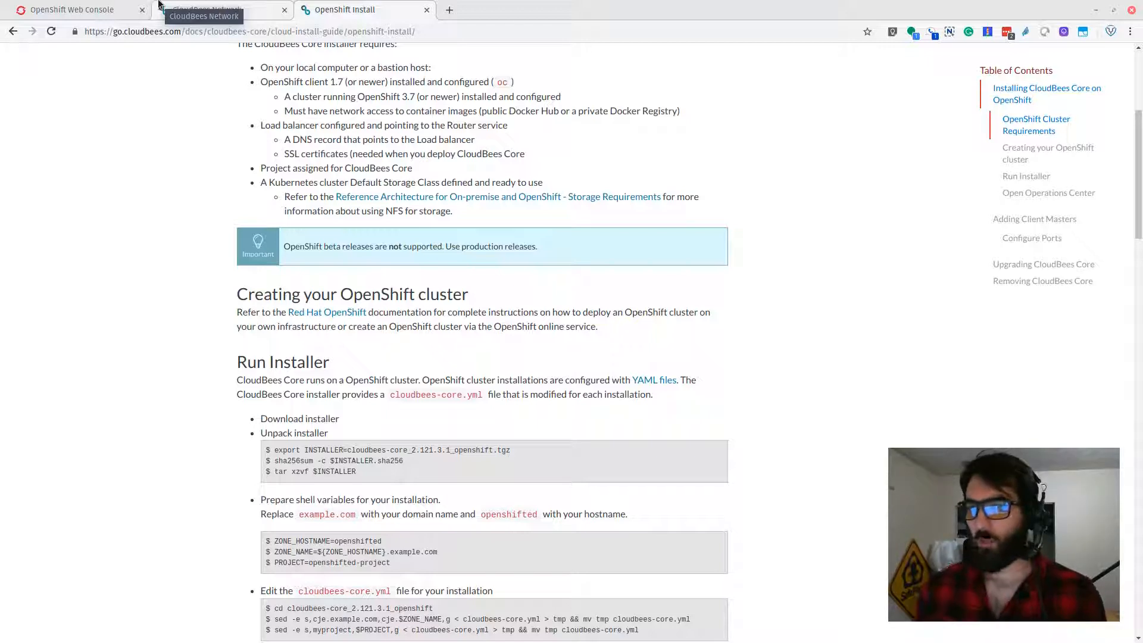
scroll(200, 449, "down", 1)
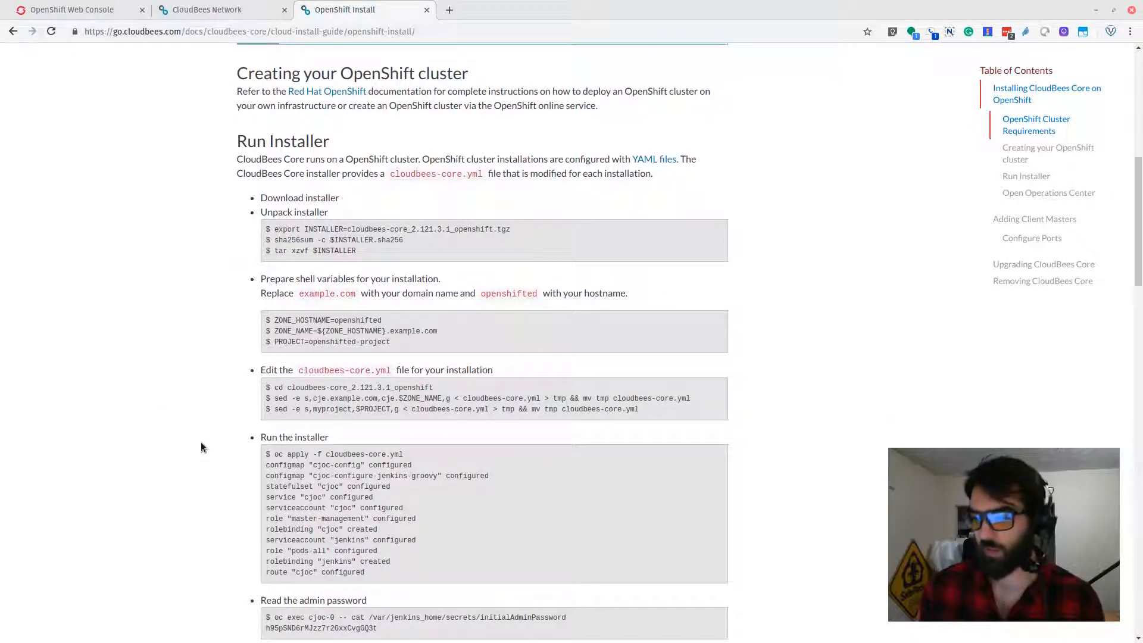
scroll(205, 441, "down", 3)
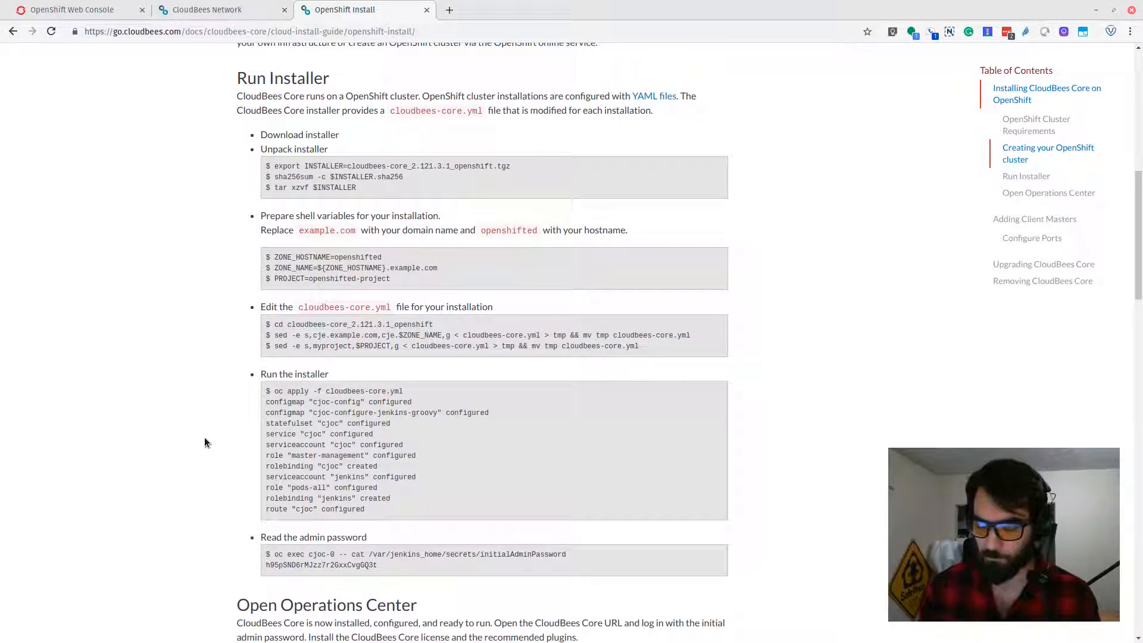
key("F12")
scroll(181, 416, "up", 8)
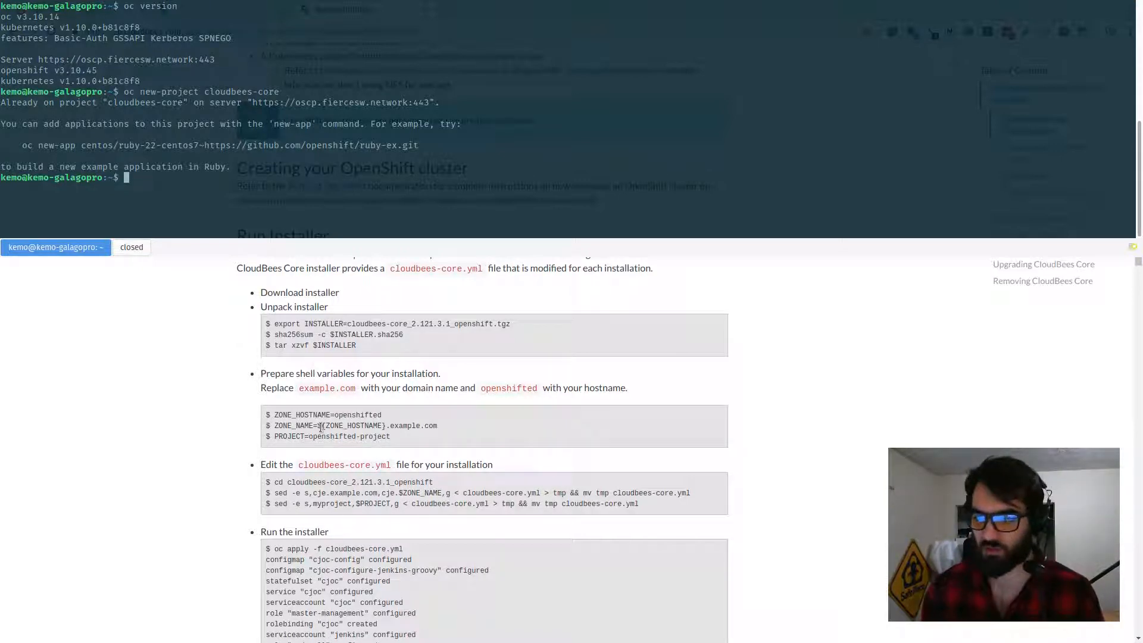
Step: Set the shell variable ZONE_HOSTNAME to oscp in the terminal
type("z")
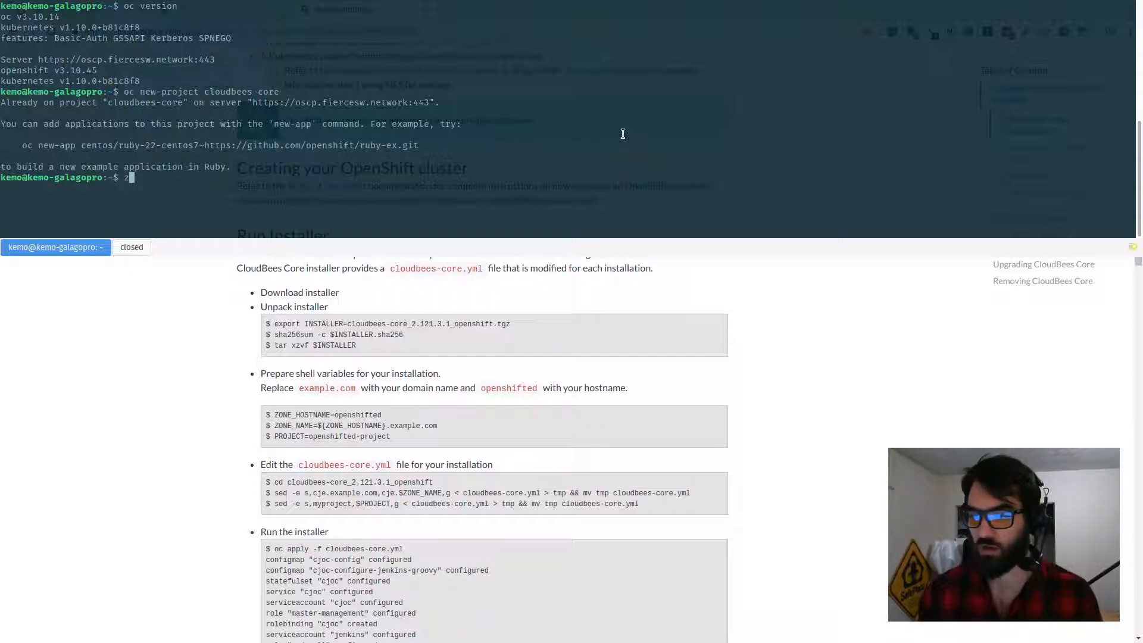
type("con")
key("BackSpace")
key("BackSpace")
key("BackSpace")
key("BackSpace")
type("ZONE_HOSTNAME=")
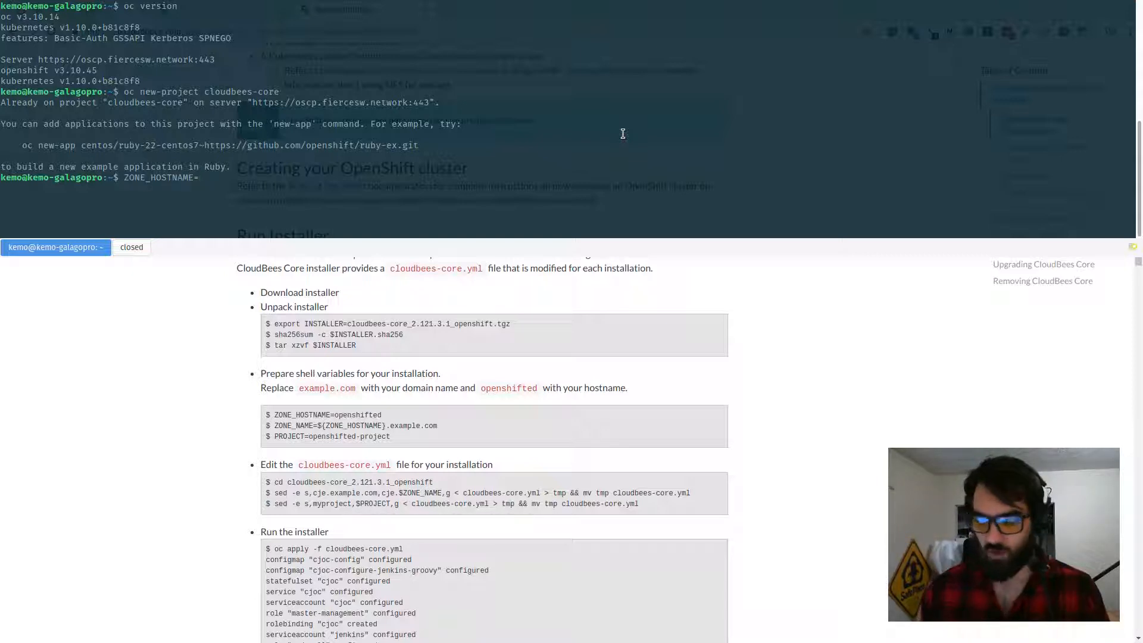
type("oscp")
key("Return")
Step: Set the shell variable ZONE_NAME to ${ZONE_HOSTNAME}.fiercesw.network
type("ZONE-")
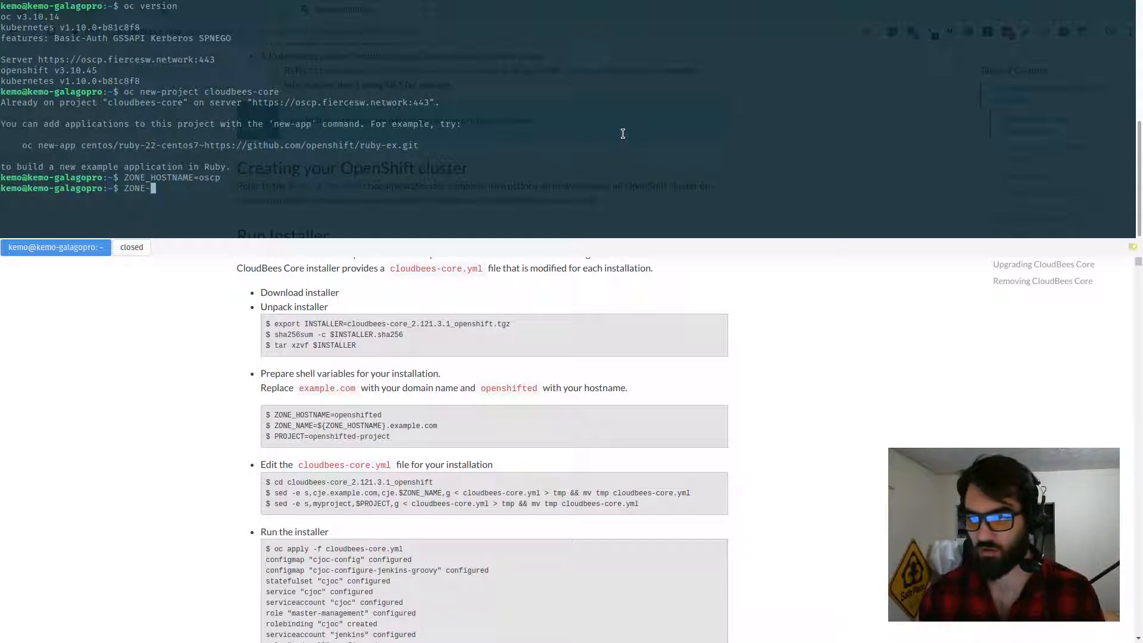
key("BackSpace")
type("_NAME=${")
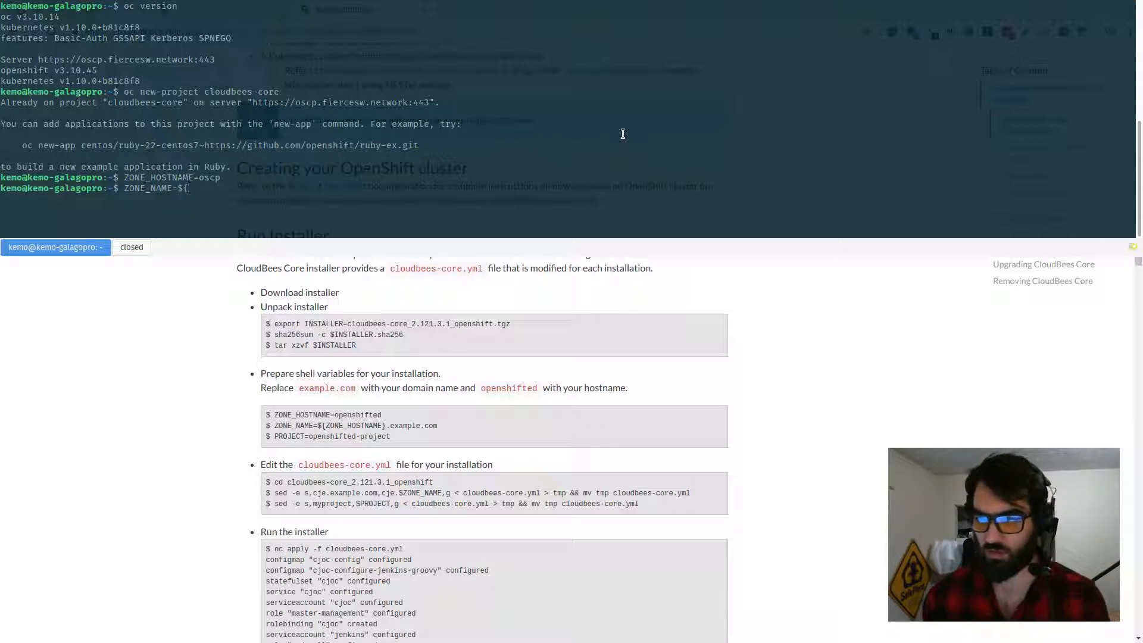
type("ZONE_H")
key("Tab")
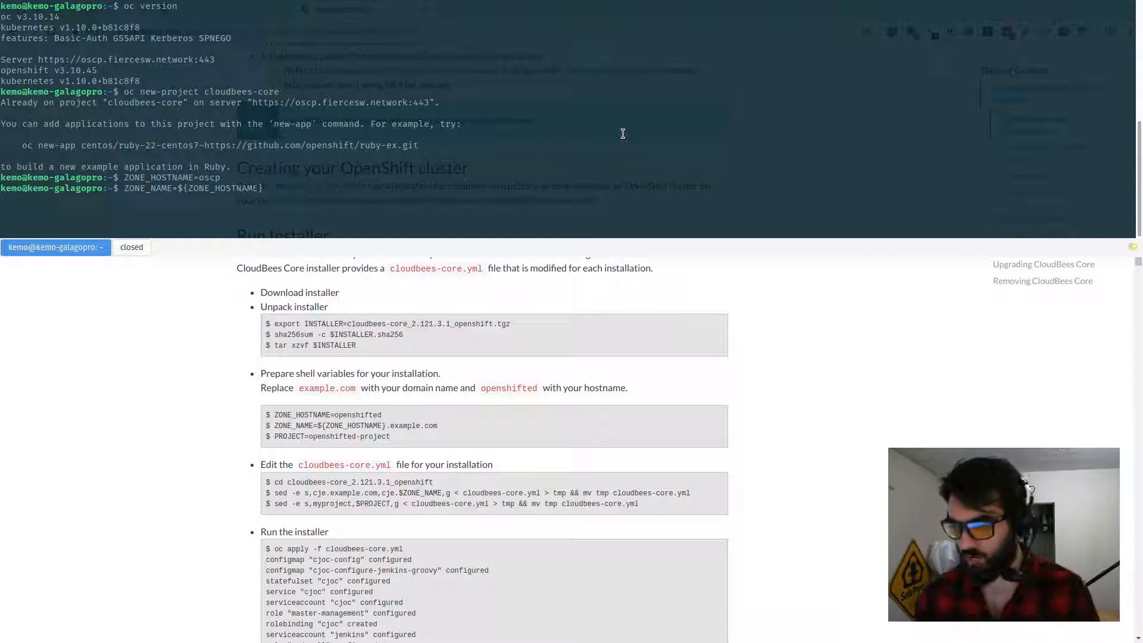
key("BackSpace")
type(".fiercesw.netwr")
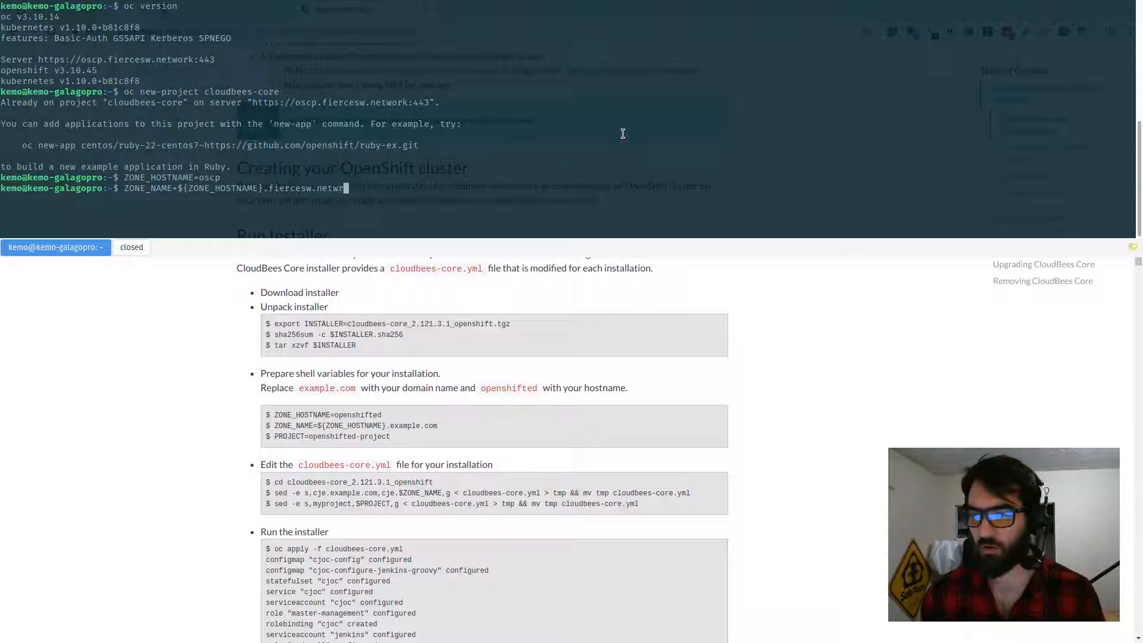
key("BackSpace")
type("ork")
key("Return")
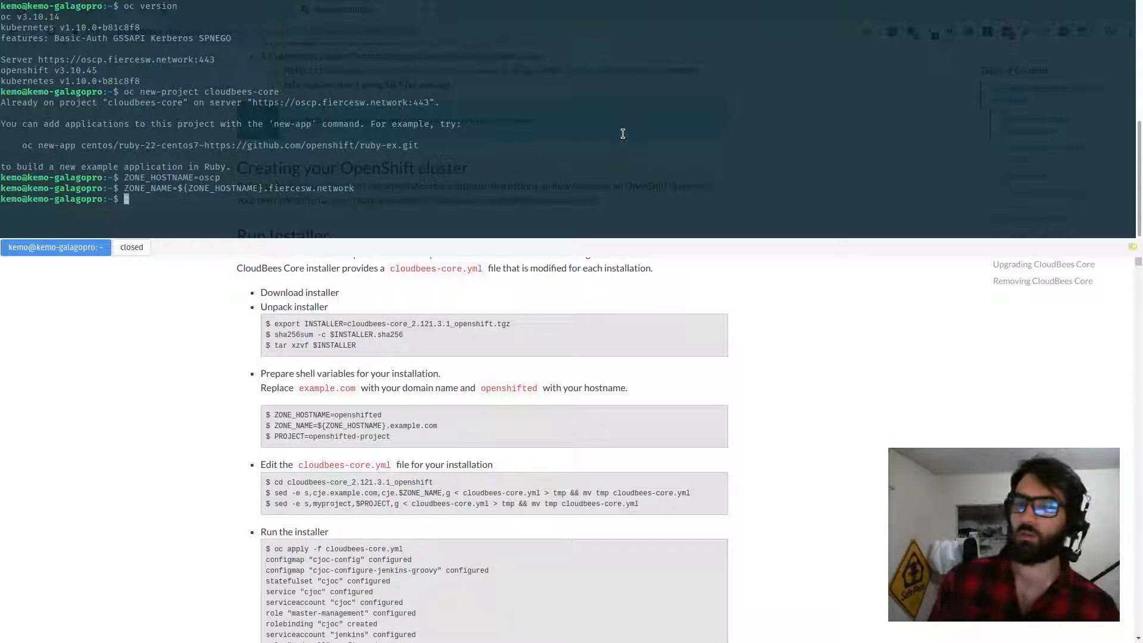
Step: Set the shell variable PROJECT to cloudbees-core
type("PROJECT=")
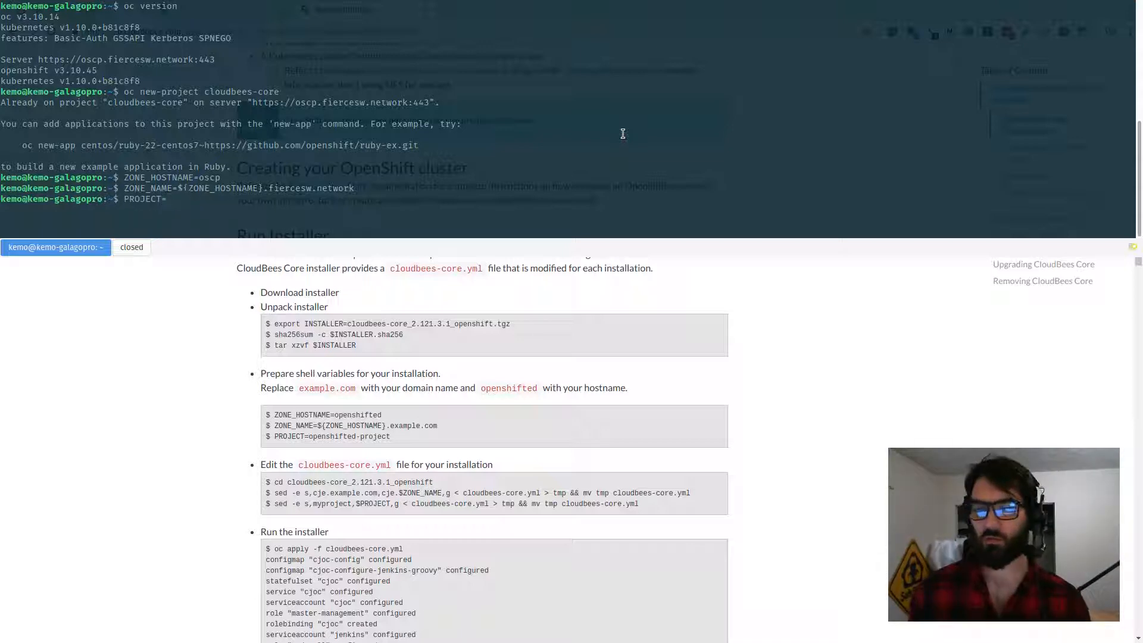
type("clou")
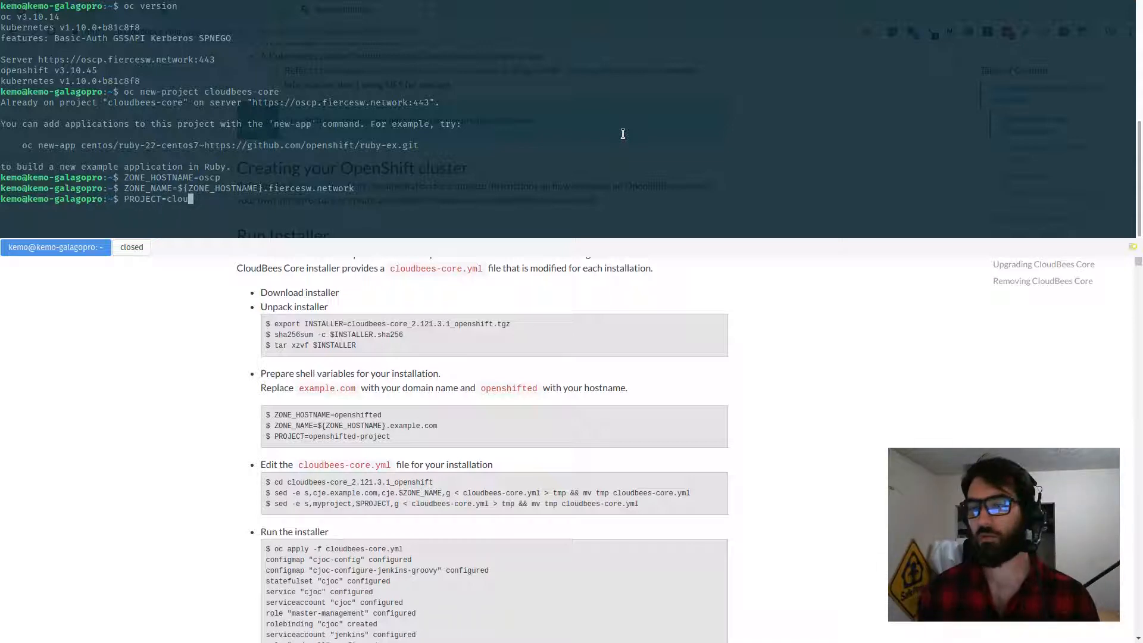
type("dbees-core")
key("Return")
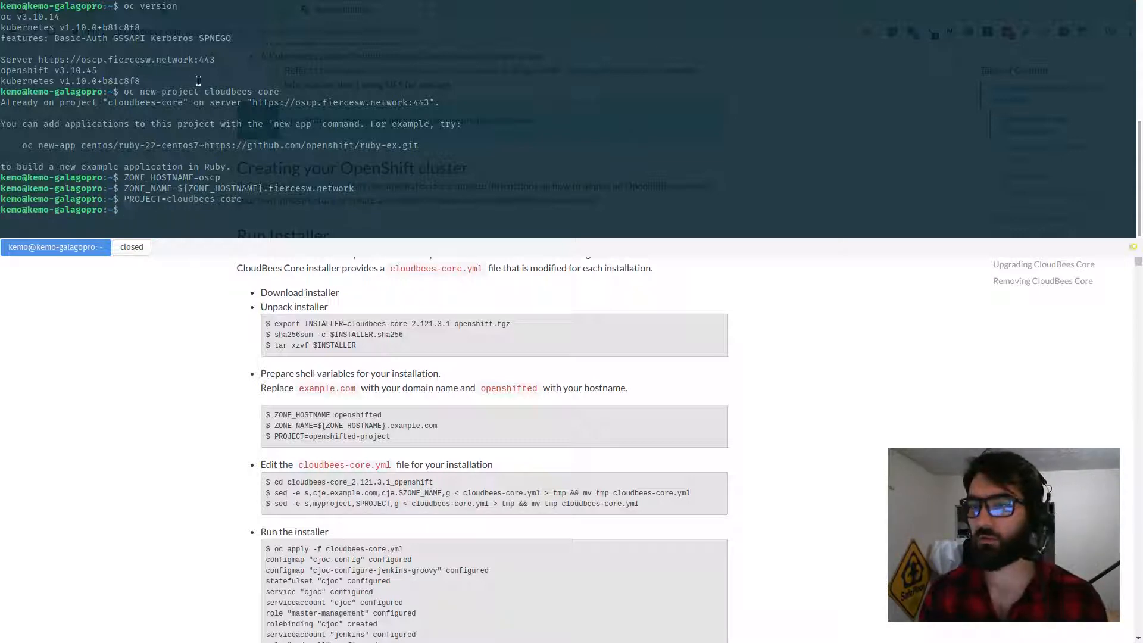
Step: Change into the WorkWorkWorkWork/CloudBees/ocp-deployer directory
left_click_drag(205, 92, 274, 92)
left_click(276, 93)
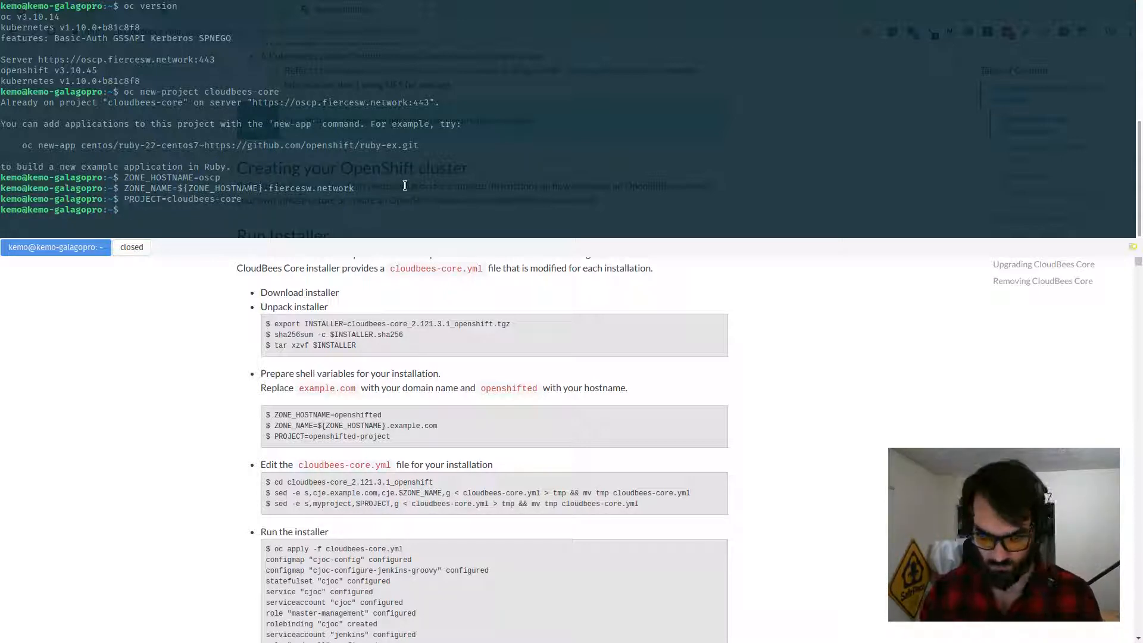
type("cd WorkWorkWorkWork/CloudBees/")
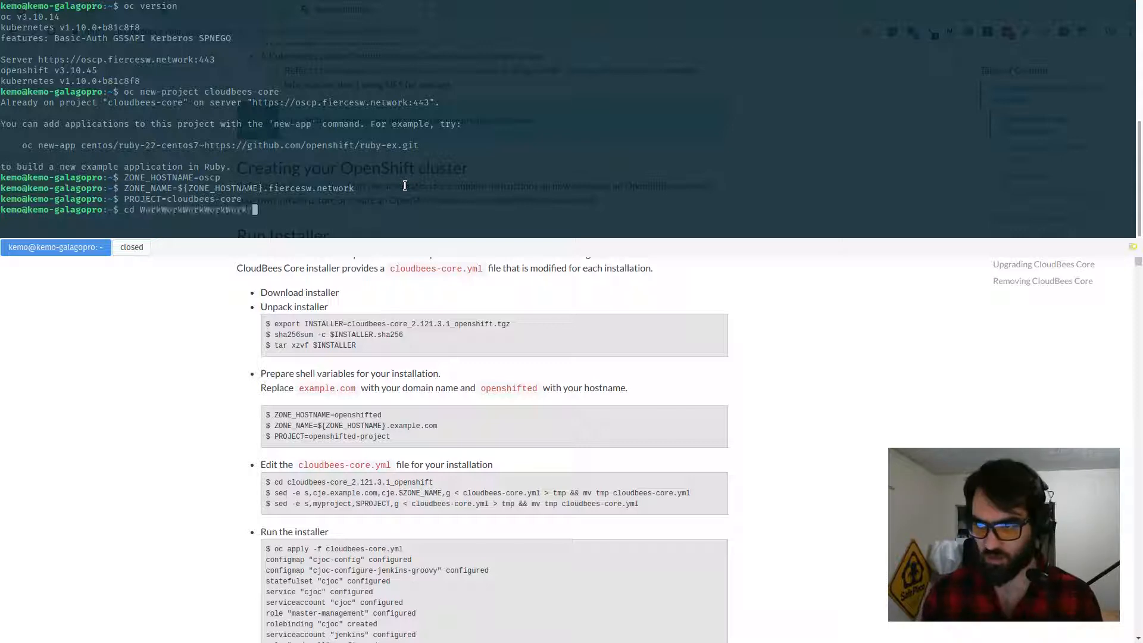
key("Tab")
key("Tab")
type("o")
key("Tab")
key("Return")
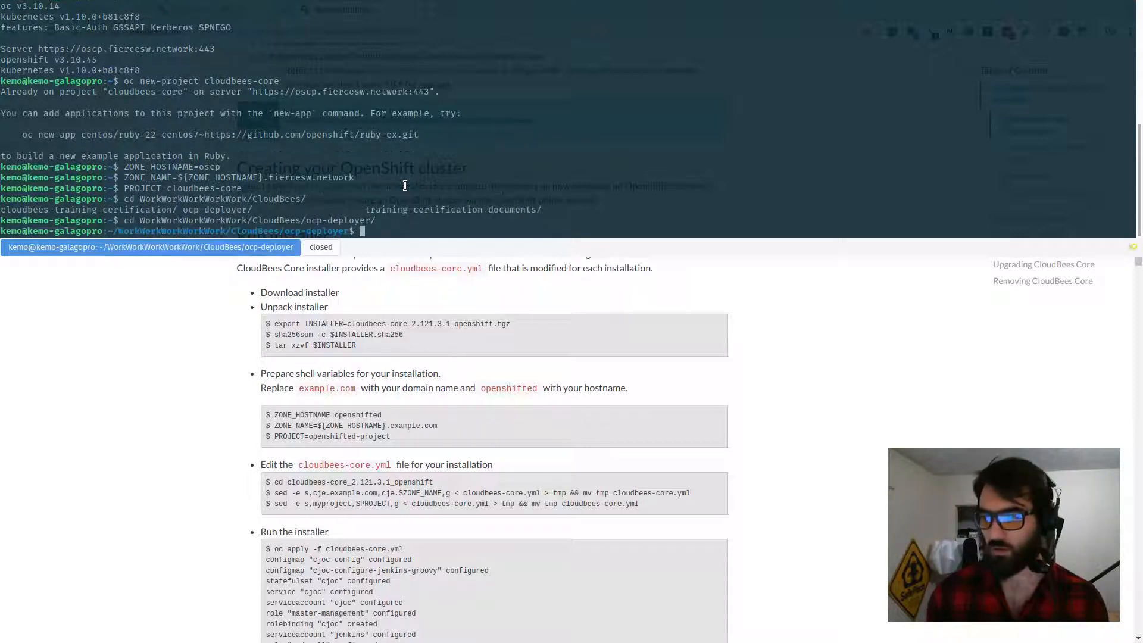
Step: List the folder, enter cloudbees-core_2.138.2.2_openshift, and list its files
type("ls")
key("Return")
type("cd c")
key("Tab")
key("Return")
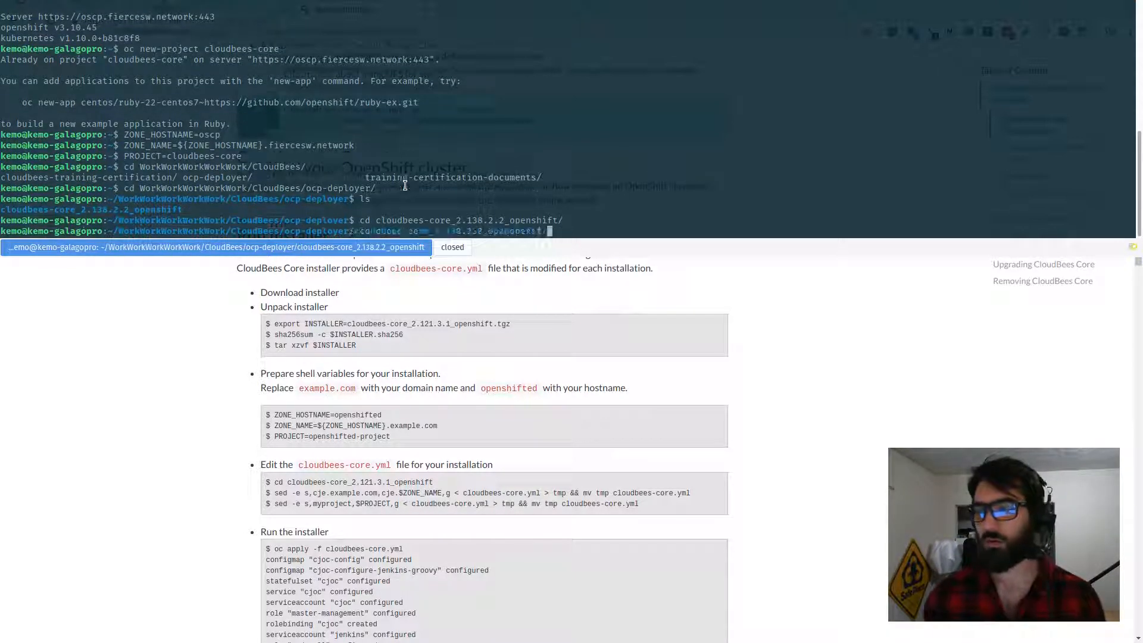
type("ls")
key("Return")
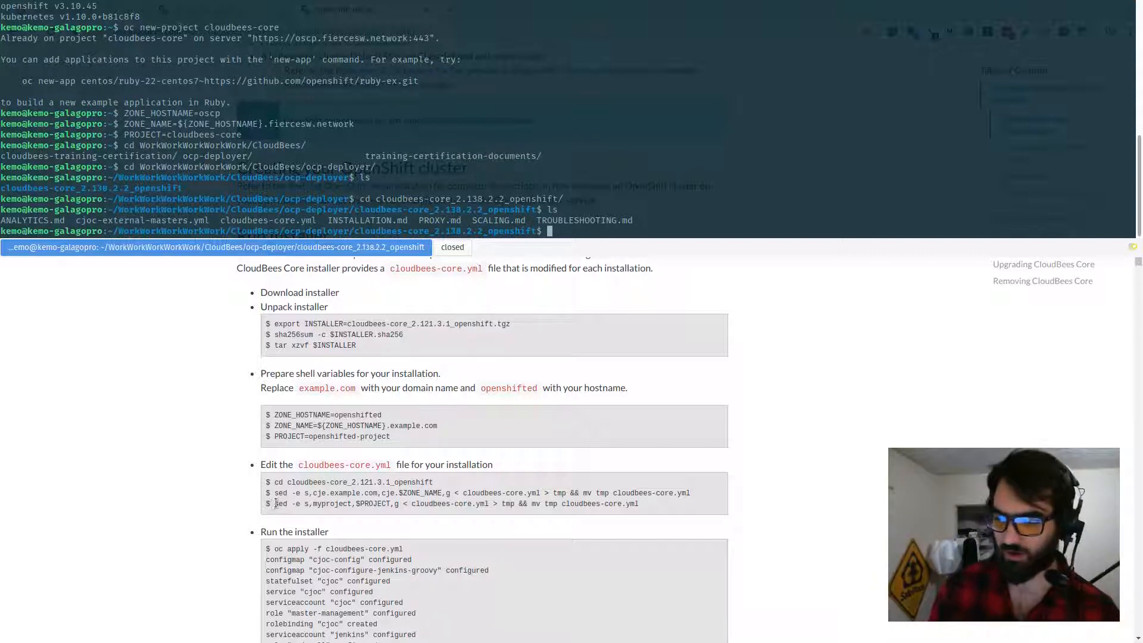
Step: Run the guide's sed command replacing cje.example.com with cje.$ZONE_NAME in cloudbees-core.yml
left_click_drag(274, 493, 692, 494)
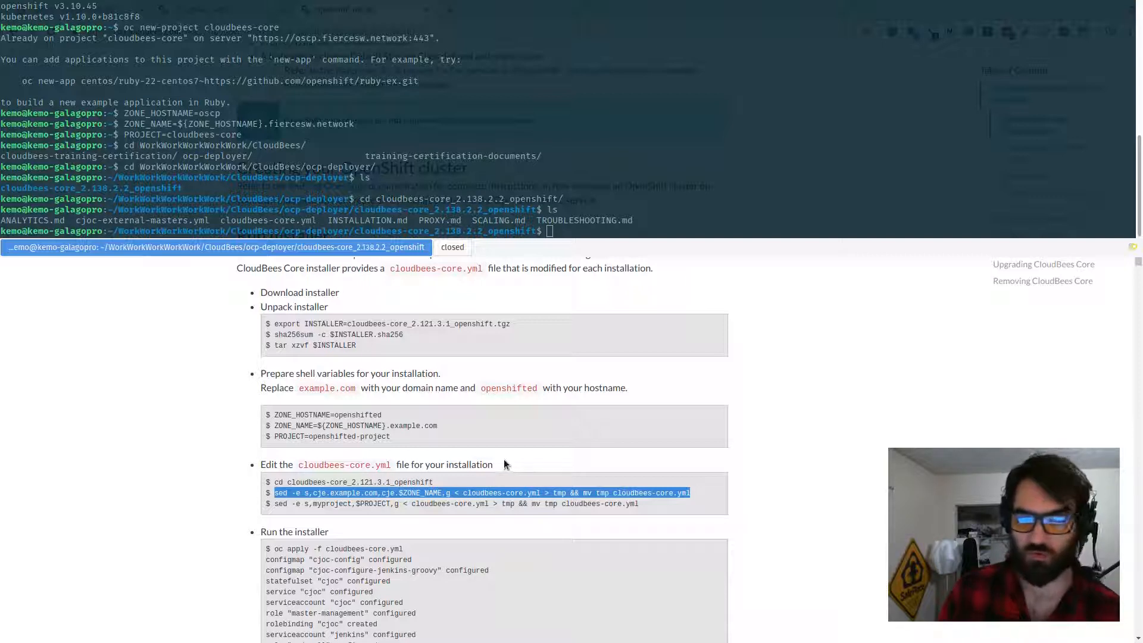
right_click(506, 488)
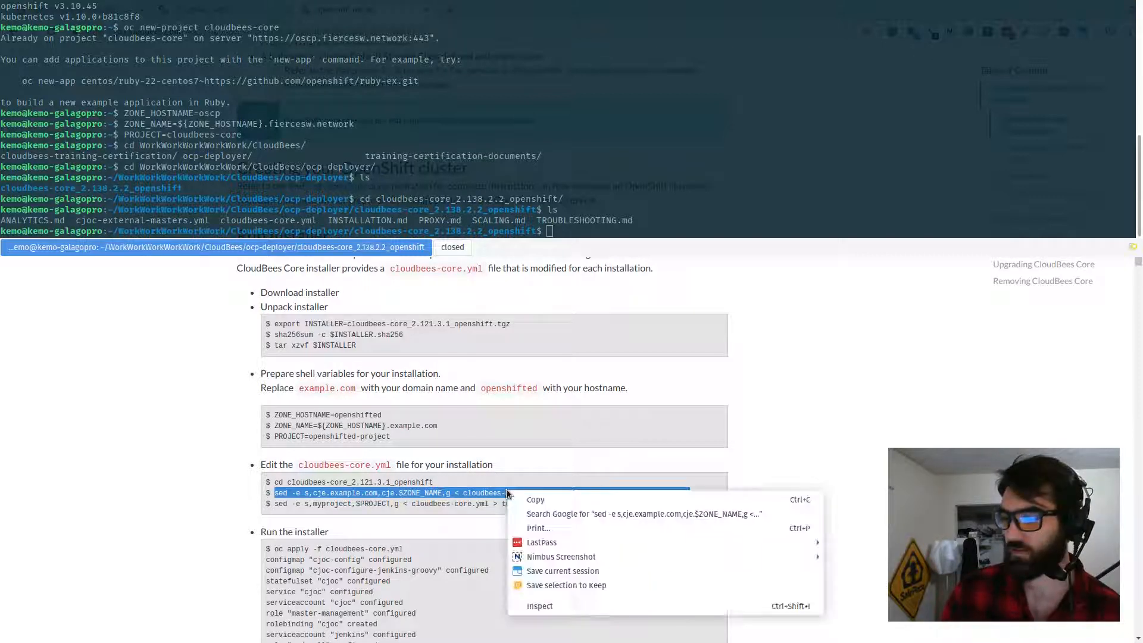
left_click(524, 496)
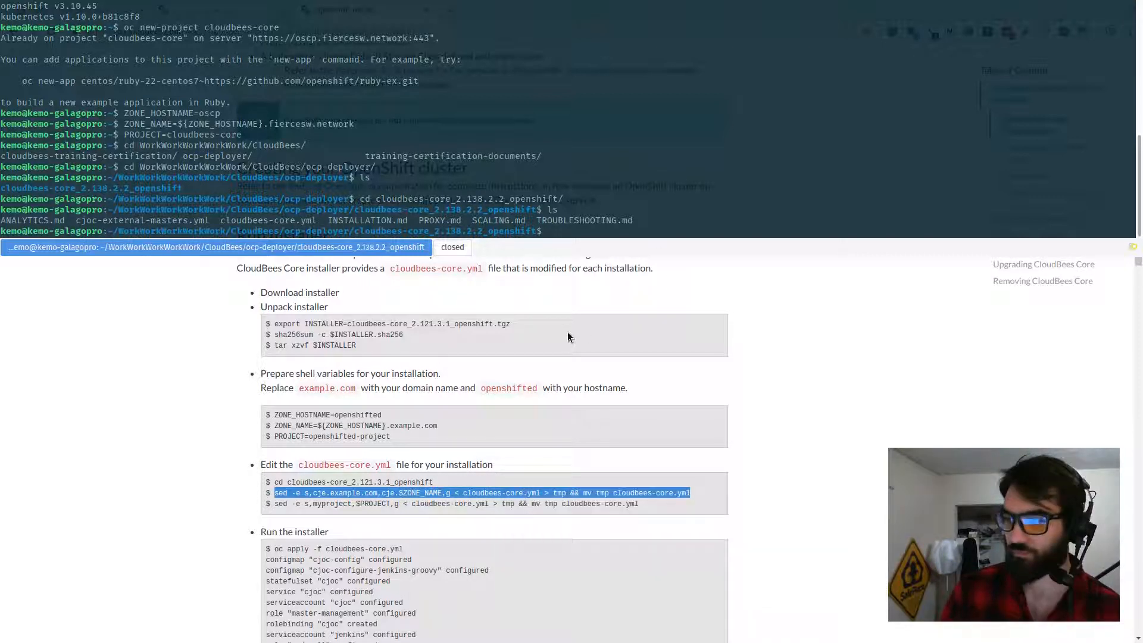
middle_click(536, 161)
key("Return")
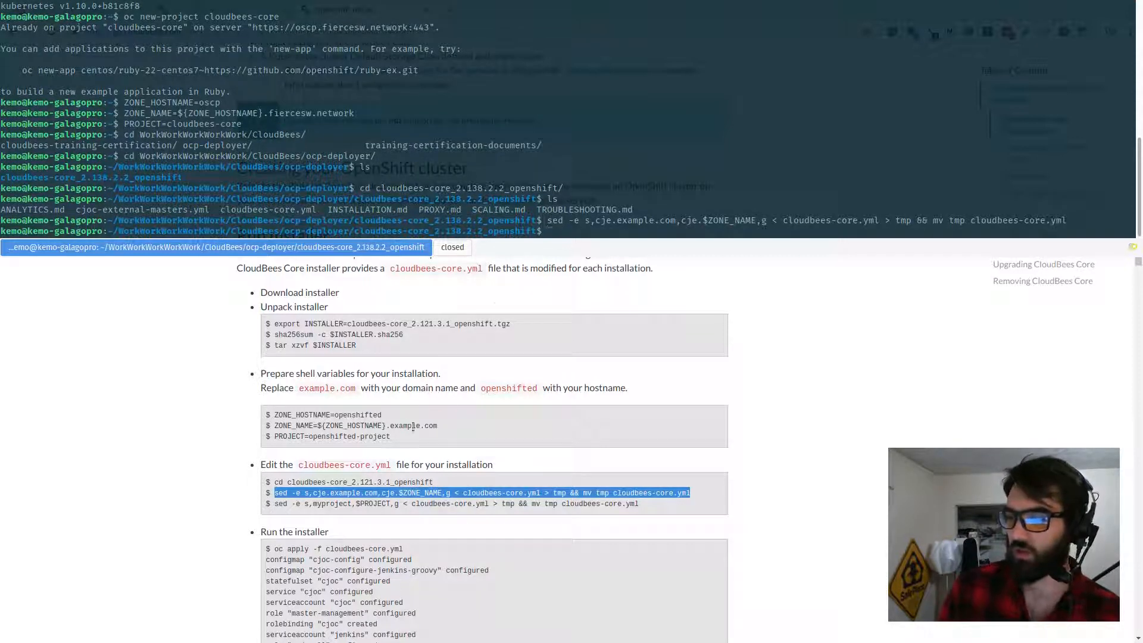
Step: Run the guide's sed command replacing myproject with $PROJECT in cloudbees-core.yml
left_click_drag(276, 504, 702, 505)
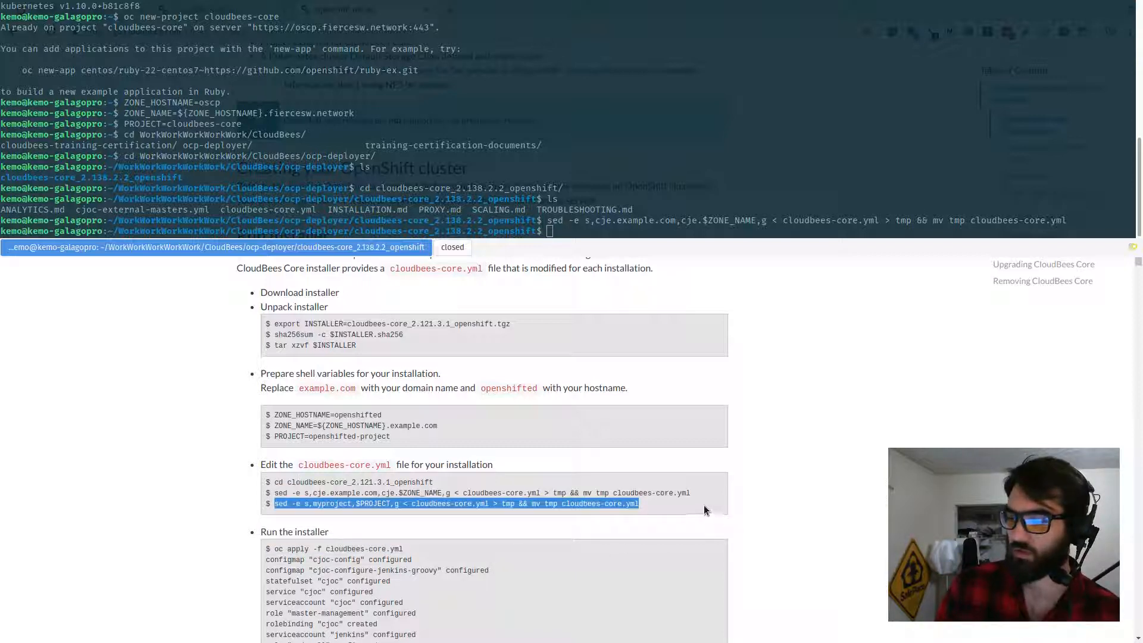
middle_click(668, 131)
key("Return")
scroll(493, 455, "down", 1)
scroll(493, 455, "down", 2)
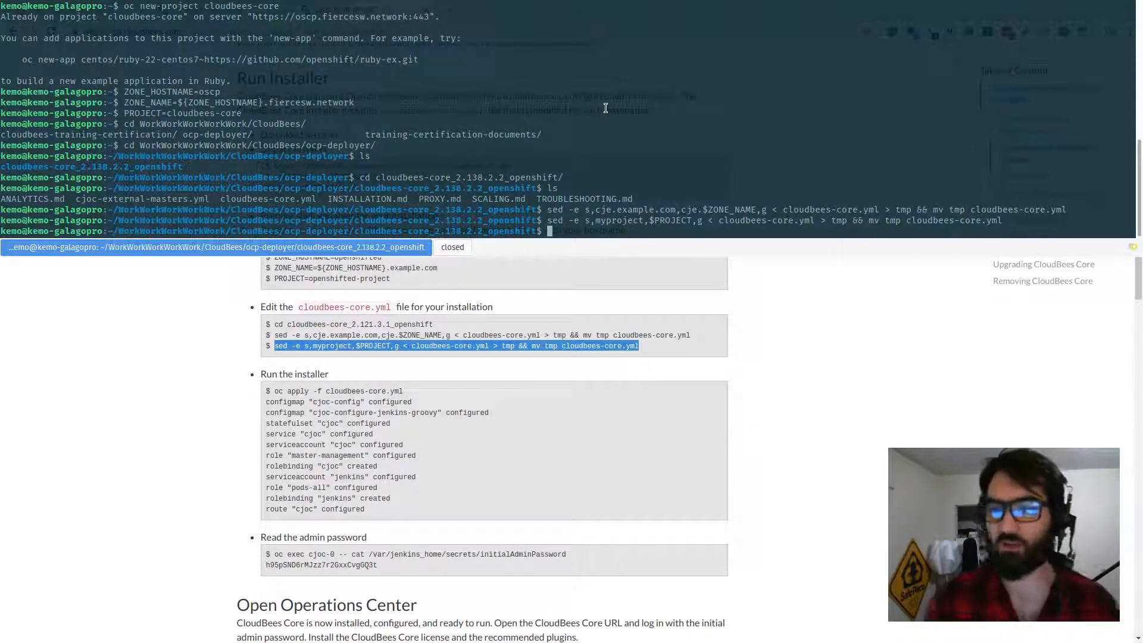
Step: Print cloudbees-core.yml in the terminal and scroll through its contents to review the substitutions
type("cat cl")
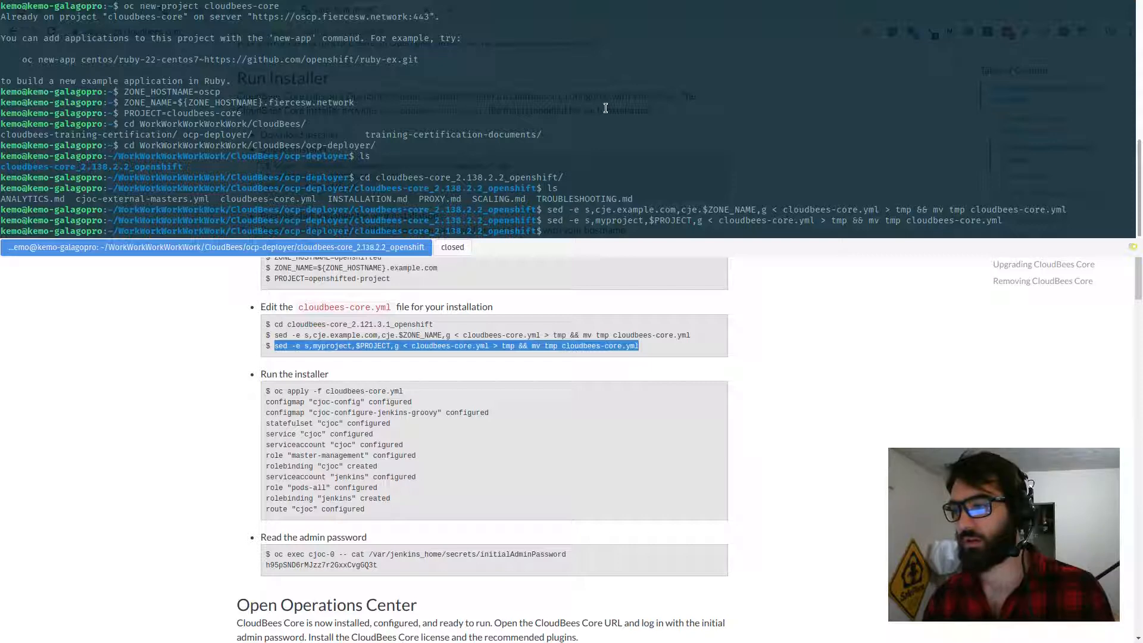
key("Tab")
key("Return")
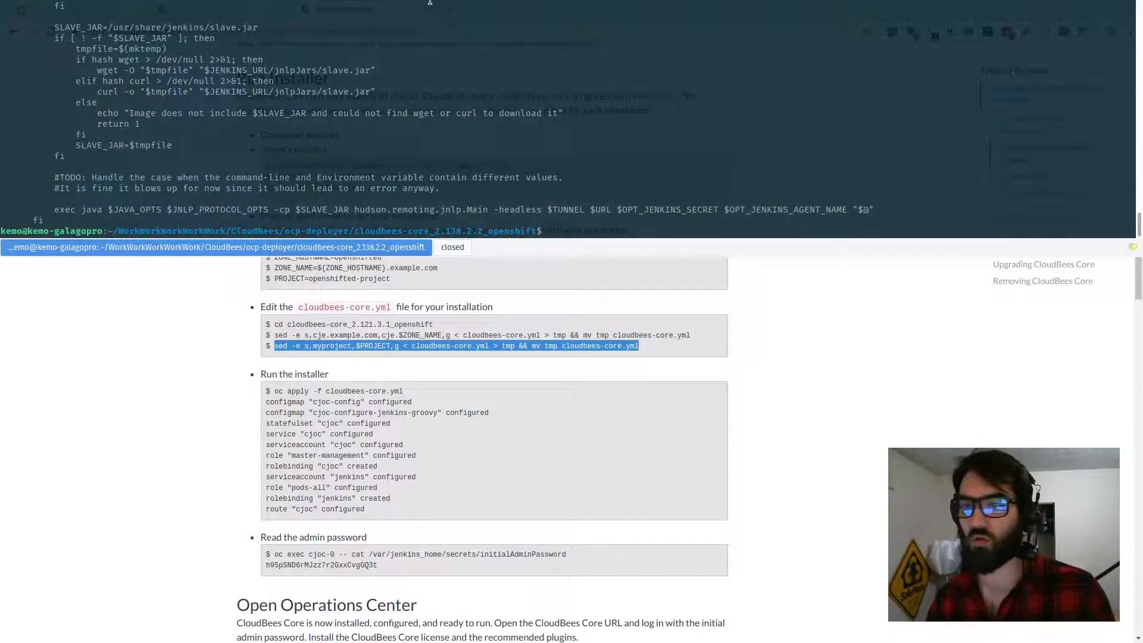
scroll(303, 66, "up", 10)
scroll(304, 66, "up", 15)
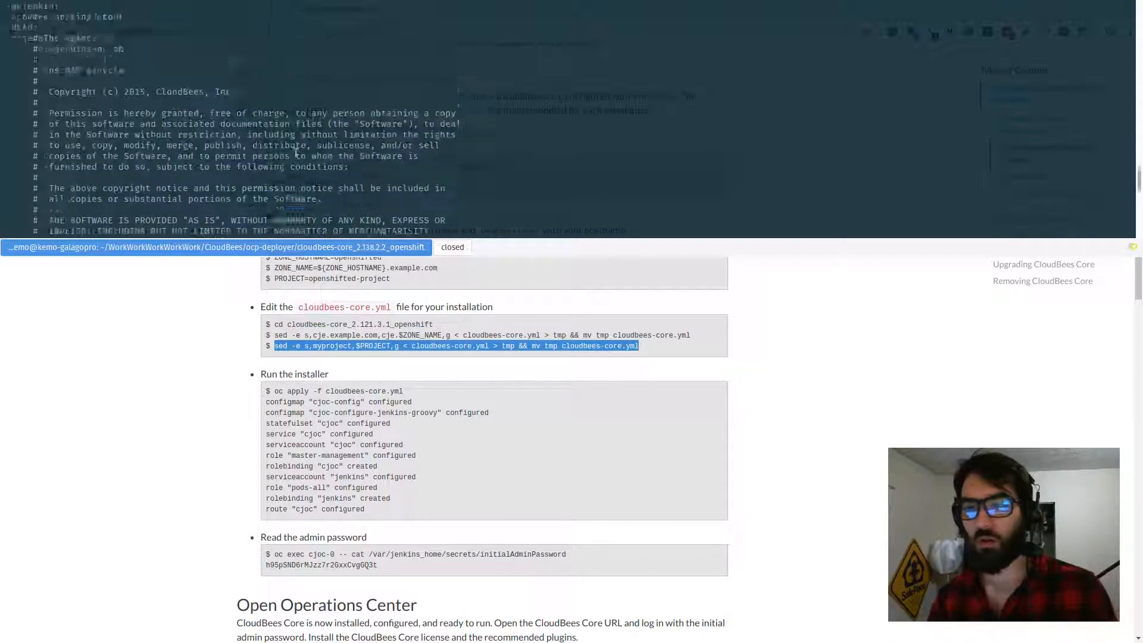
scroll(226, 163, "up", 5)
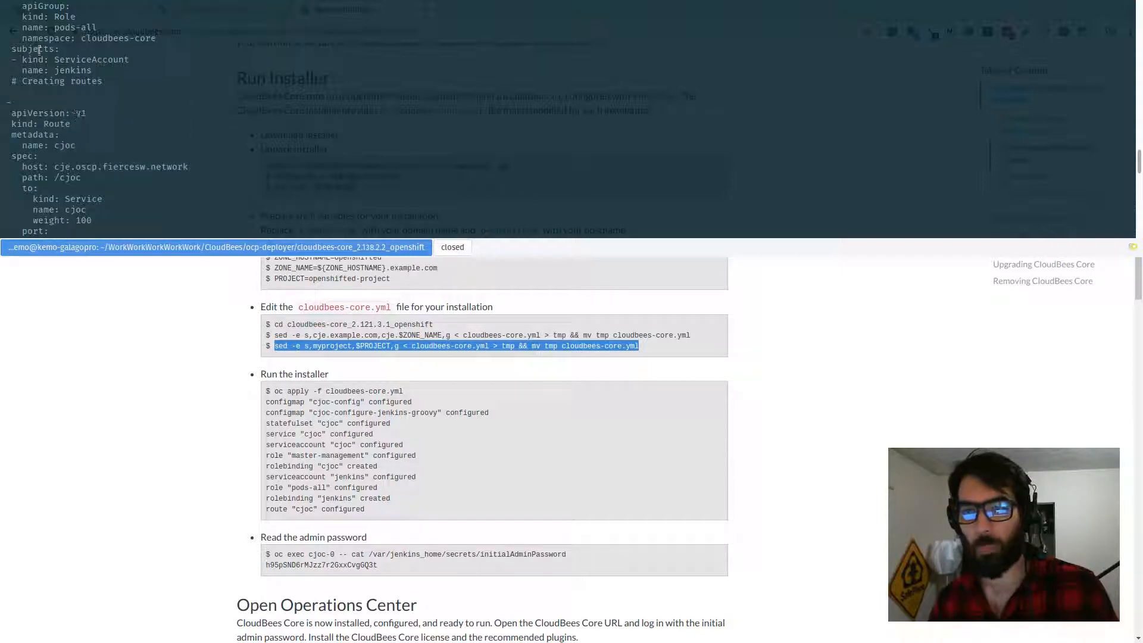
scroll(65, 193, "up", 5)
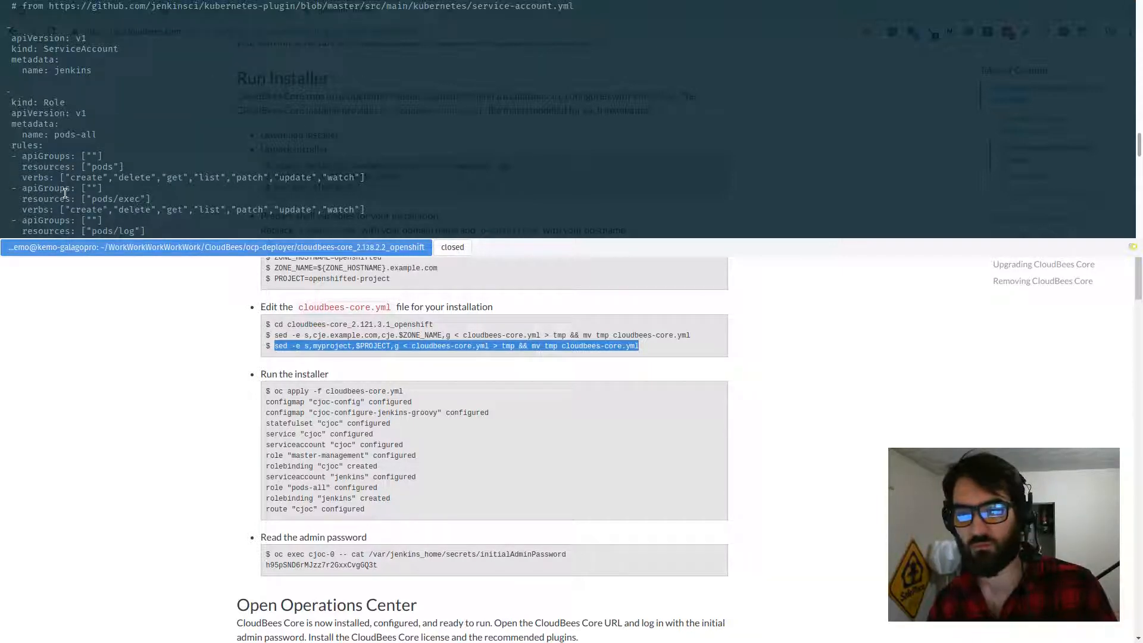
scroll(70, 187, "up", 4)
scroll(72, 186, "down", 10)
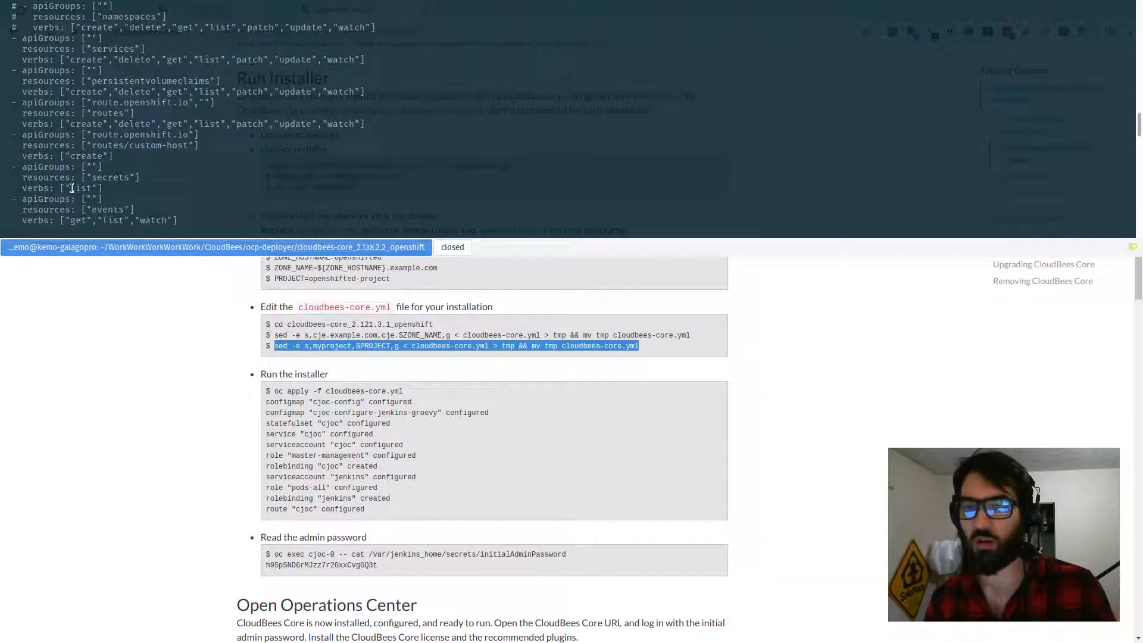
scroll(72, 187, "up", 10)
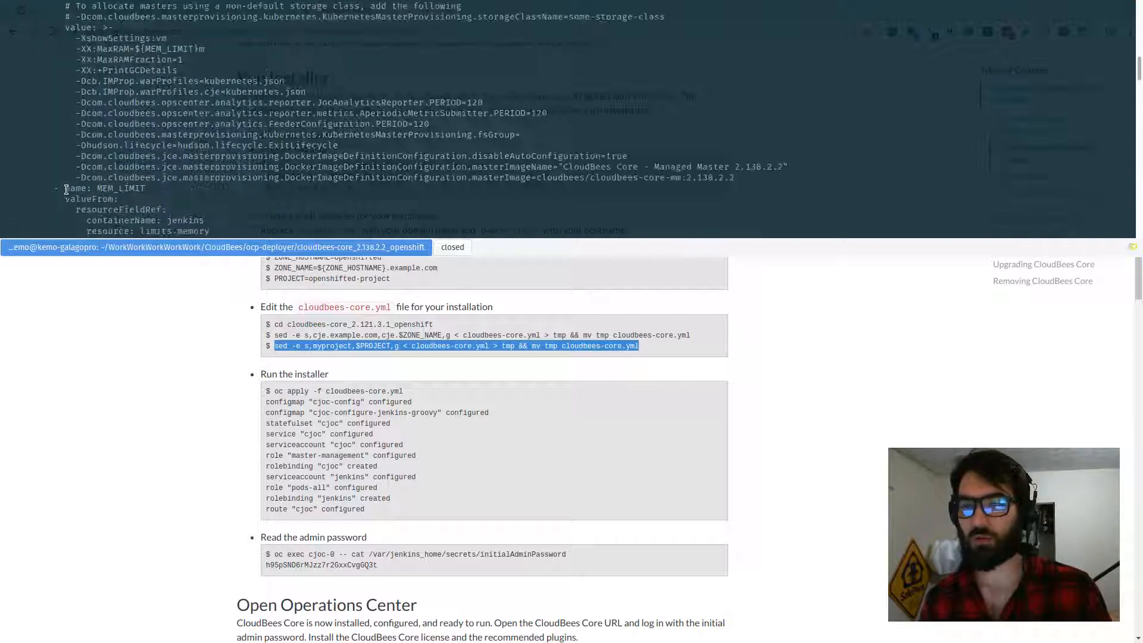
scroll(70, 192, "down", 6)
Step: Clear the terminal and run the installer with oc apply -f cloudbees-core.yml
type("clear")
key("Return")
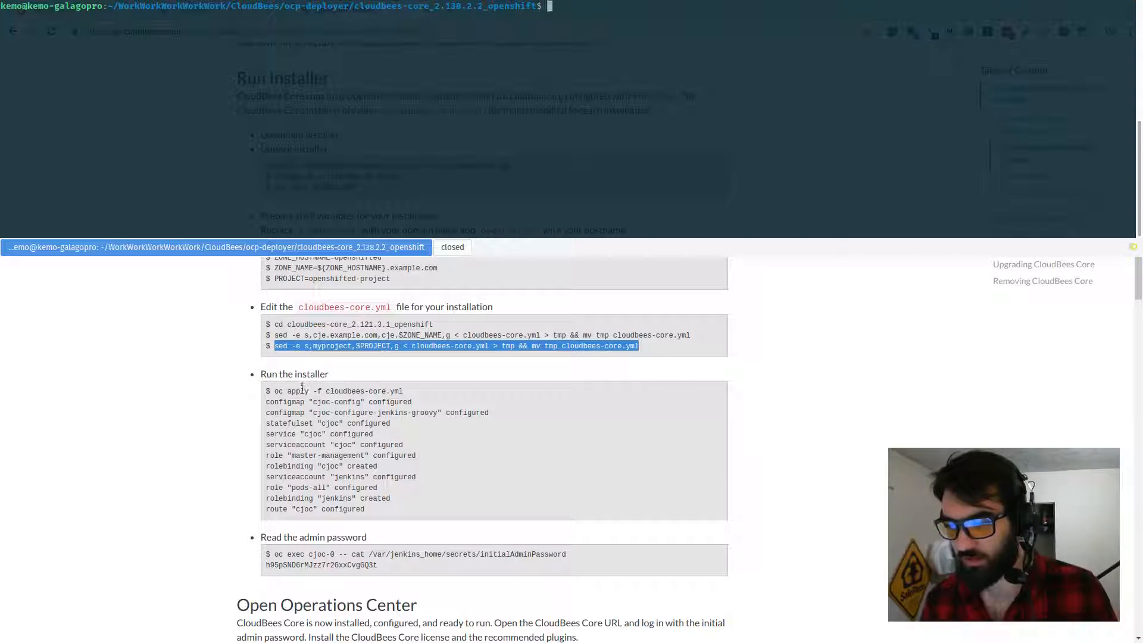
left_click_drag(275, 392, 405, 392)
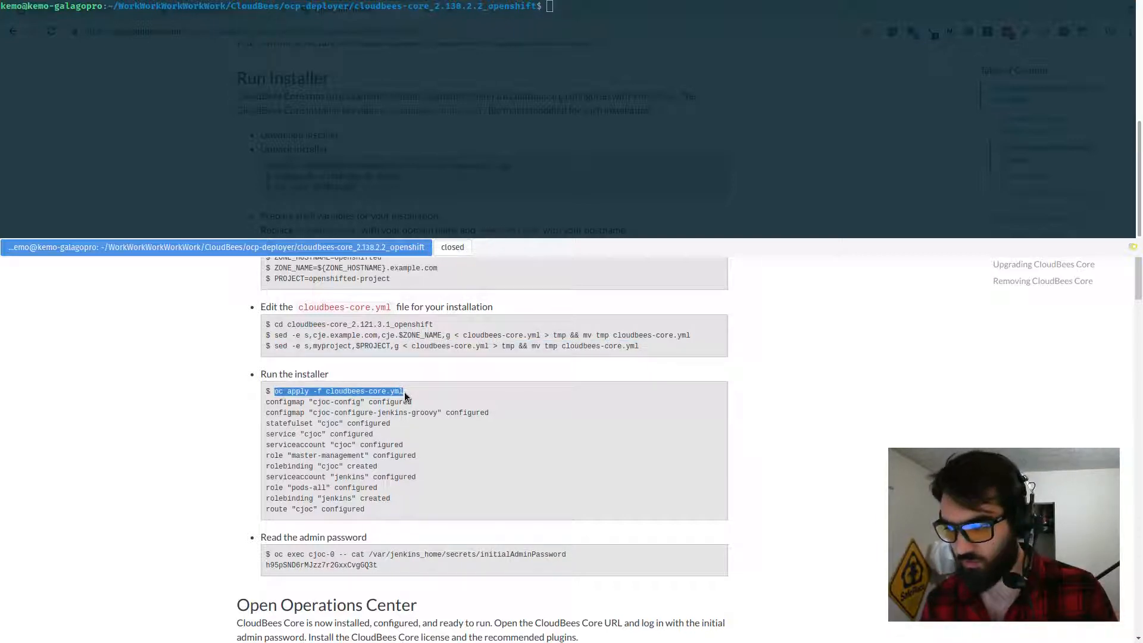
middle_click(582, 108)
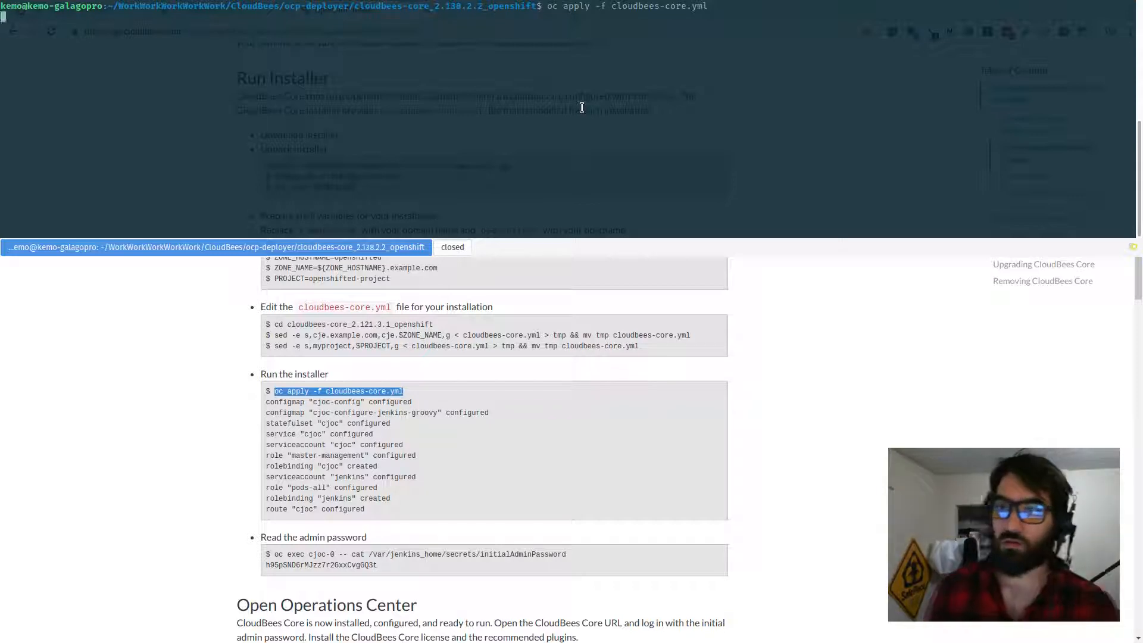
key("Return")
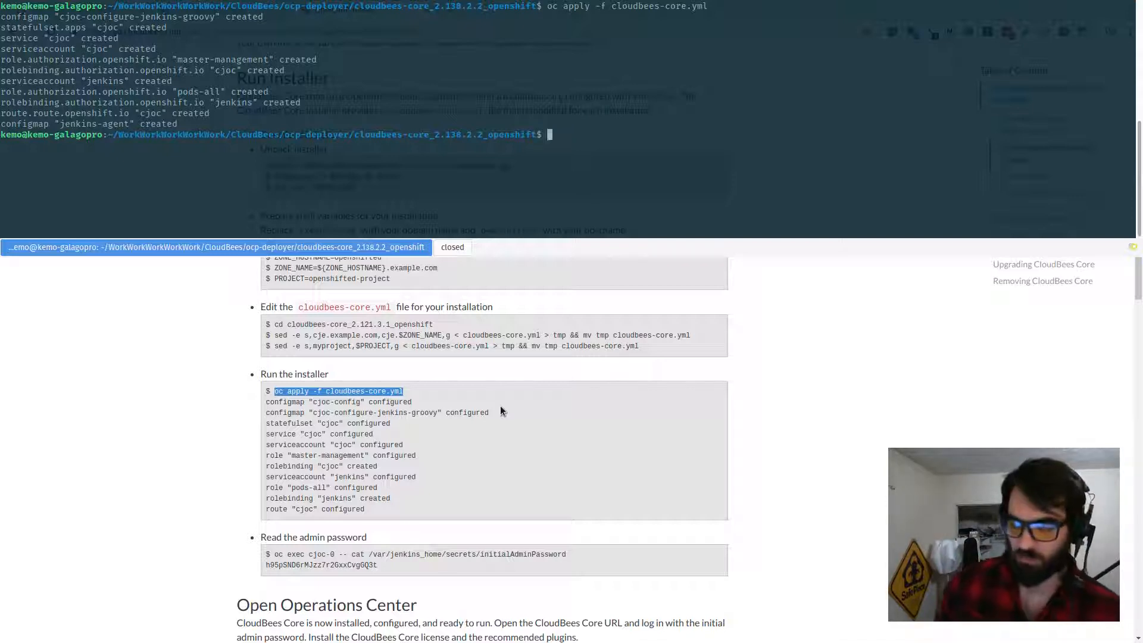
Step: Open the Cloudbees Core project overview in the OpenShift web console
key("F12")
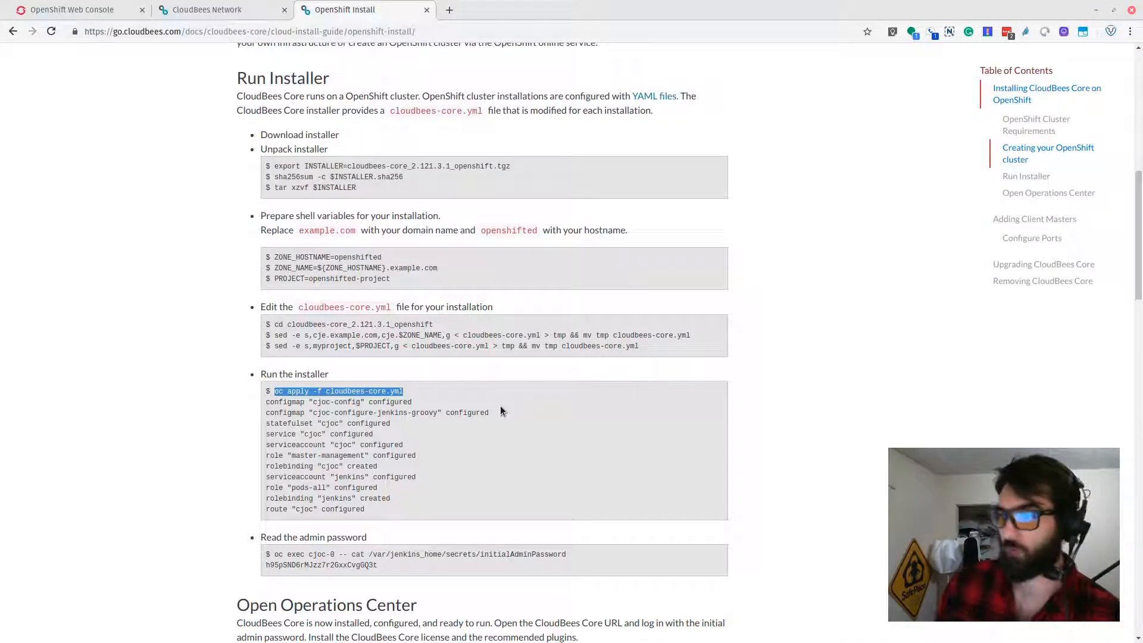
key("ctrl+Tab")
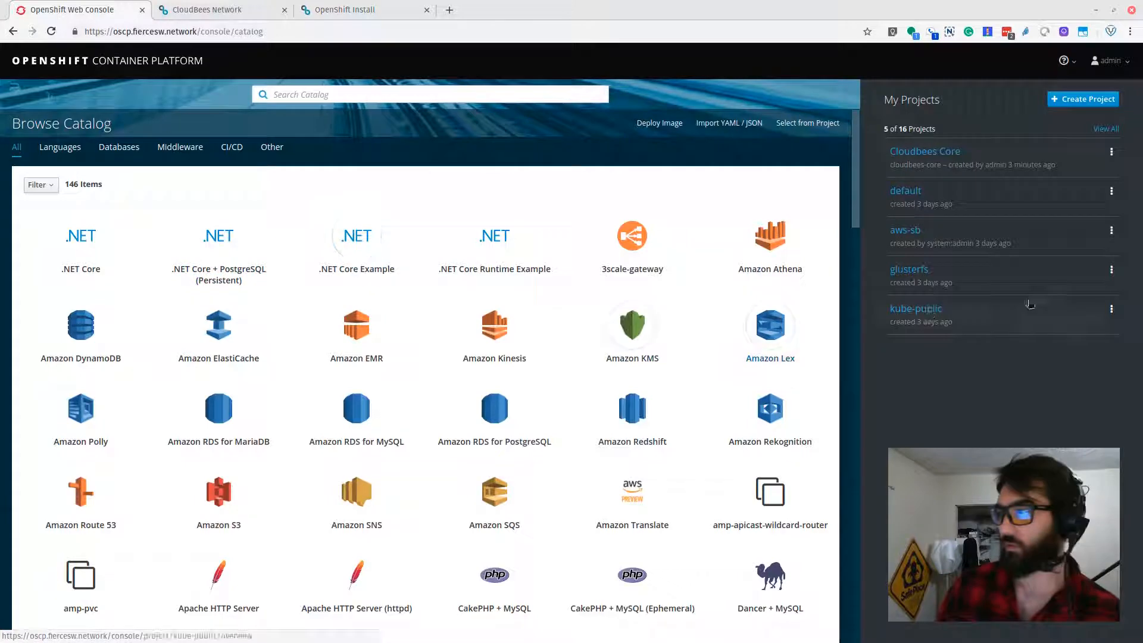
left_click(954, 152)
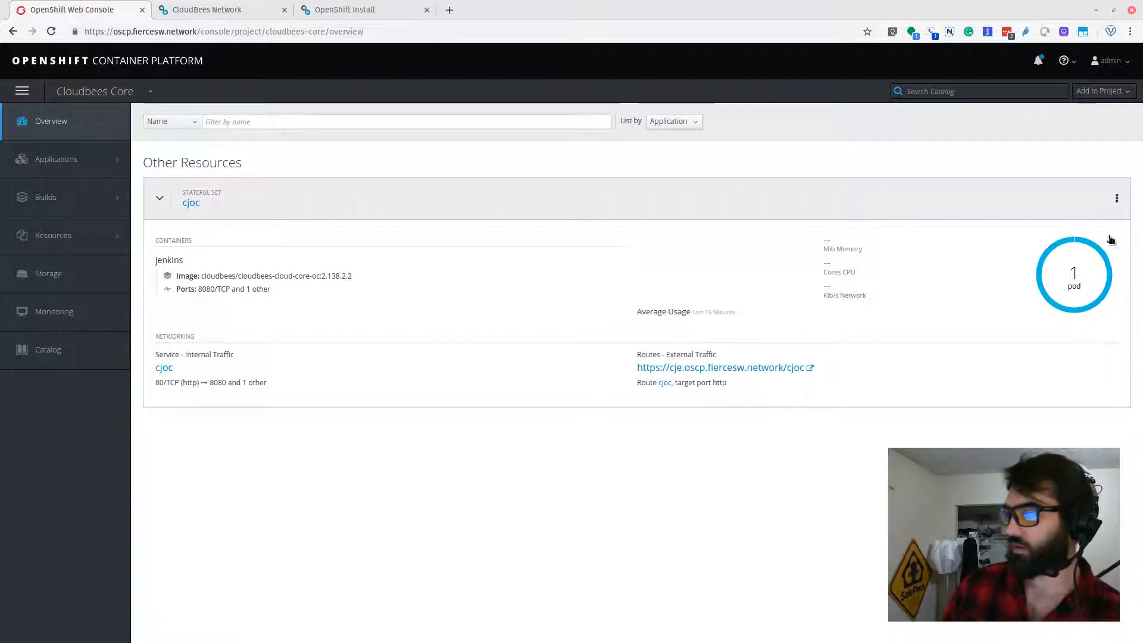
mouse_move(1113, 256)
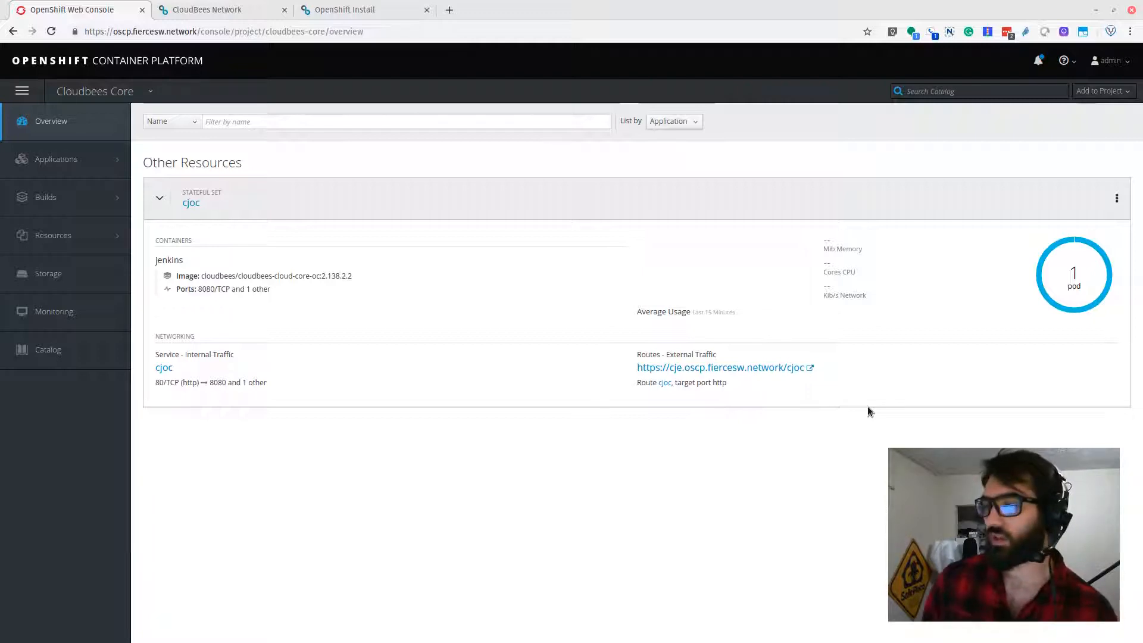
Step: Copy the guide's admin password command and run oc exec cjoc-0 -- cat /var/jenkins_home/secrets/initialAdminPassword in the terminal
left_click(264, 5)
left_click(358, 10)
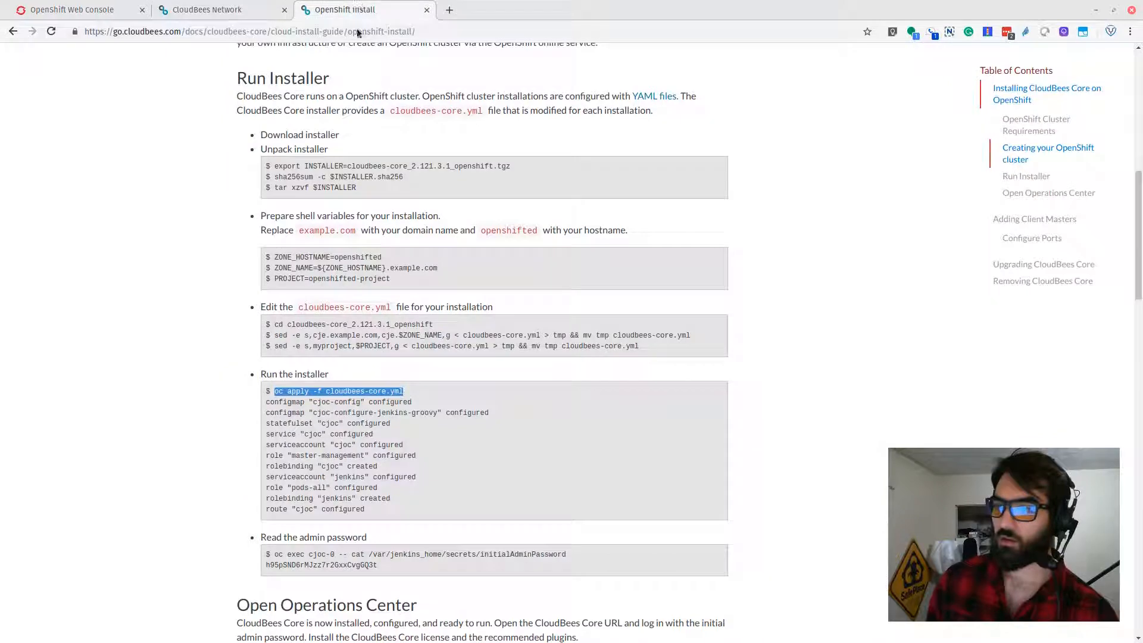
scroll(456, 480, "down", 3)
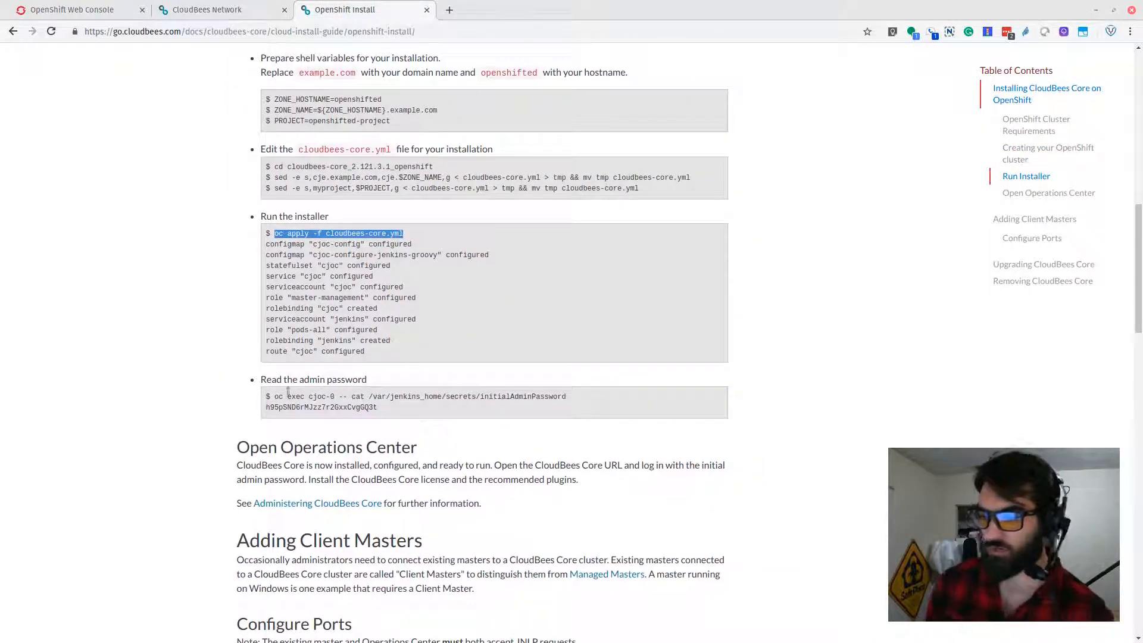
left_click_drag(273, 397, 584, 397)
right_click(477, 397)
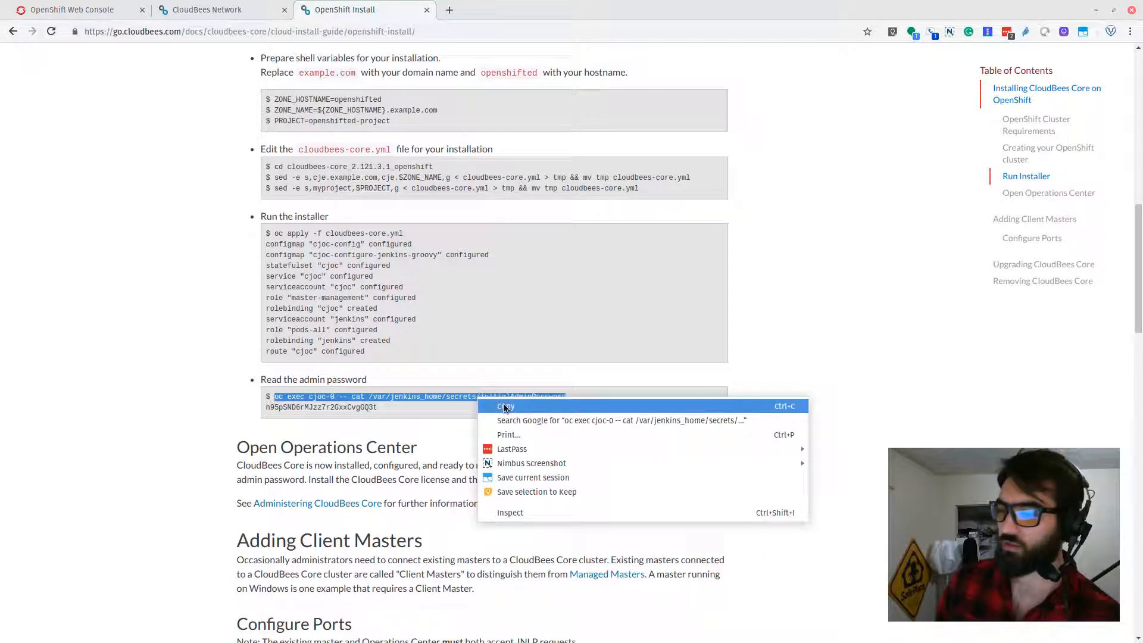
left_click(502, 403)
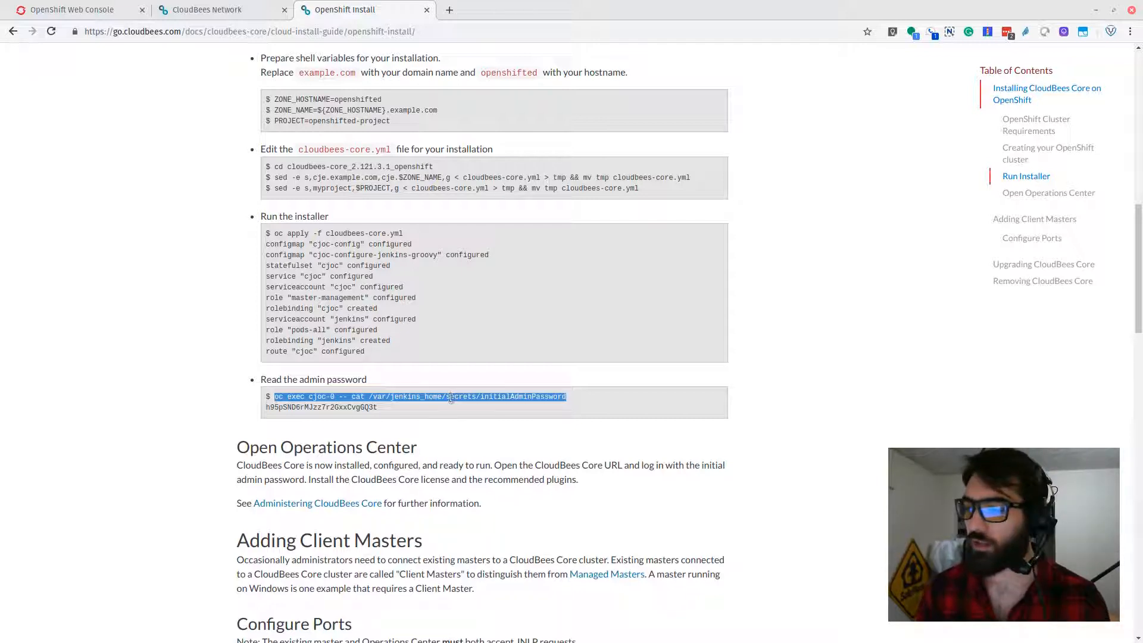
right_click(506, 397)
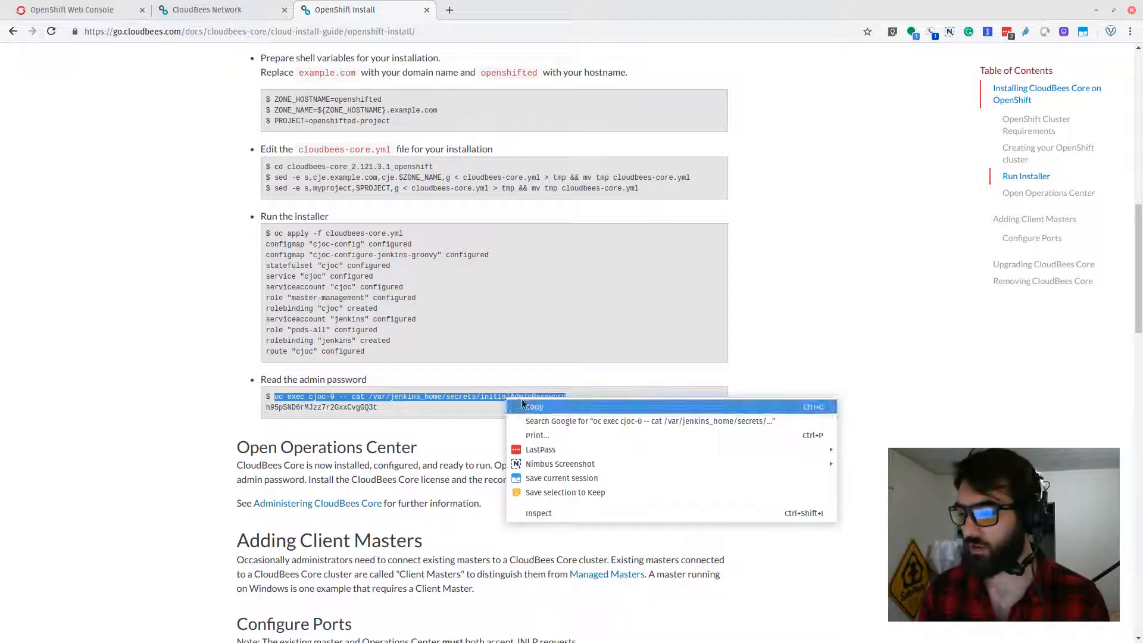
left_click(526, 400)
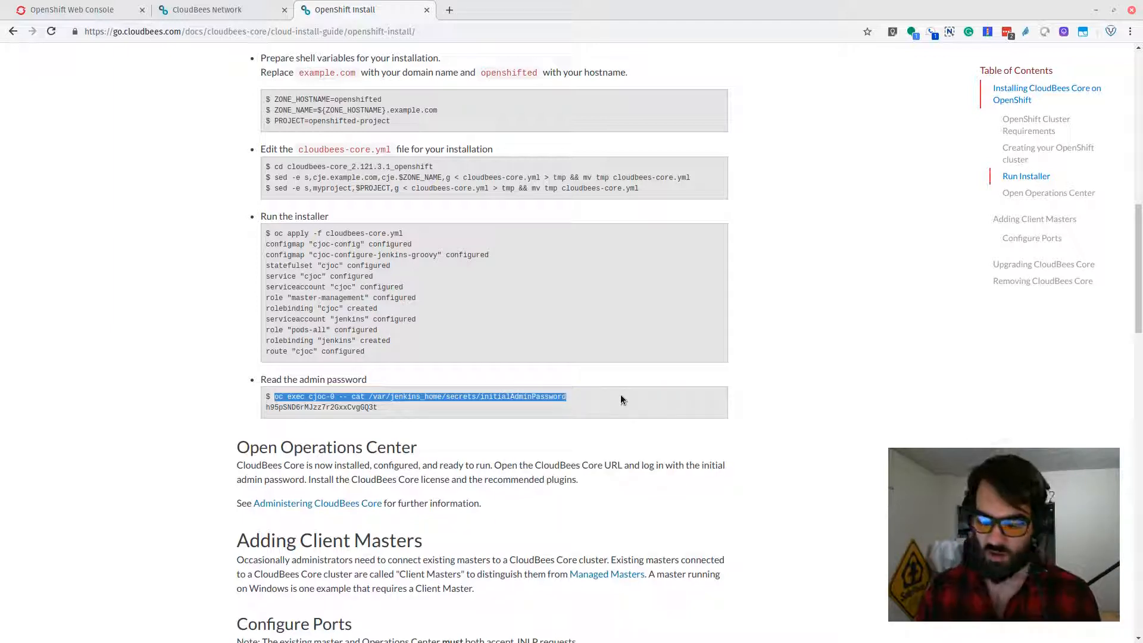
key("F12")
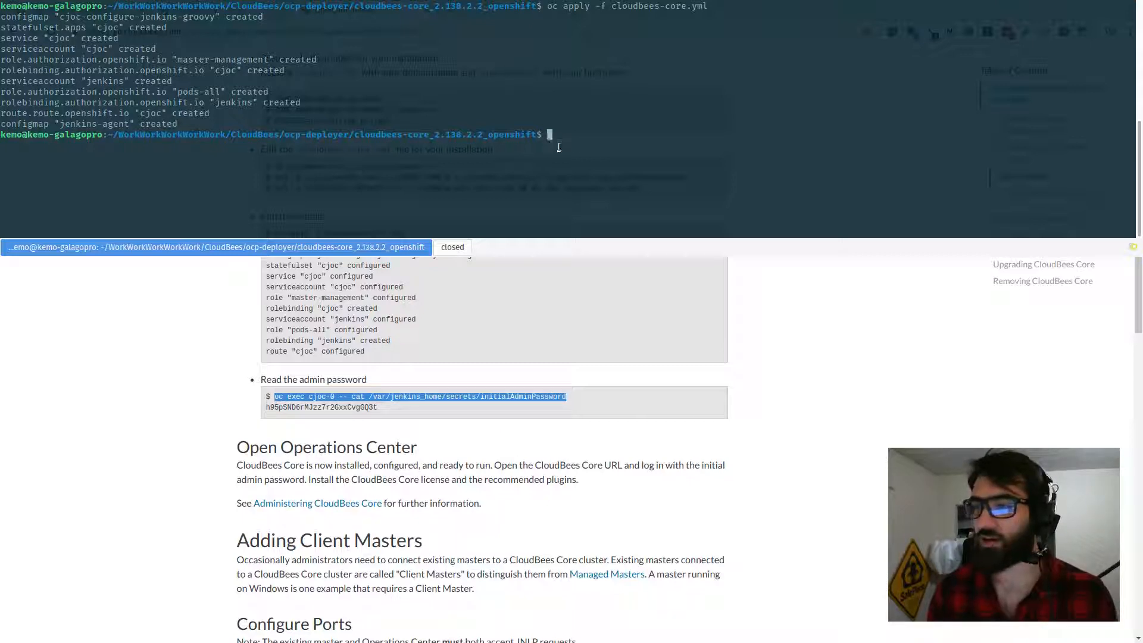
middle_click(591, 127)
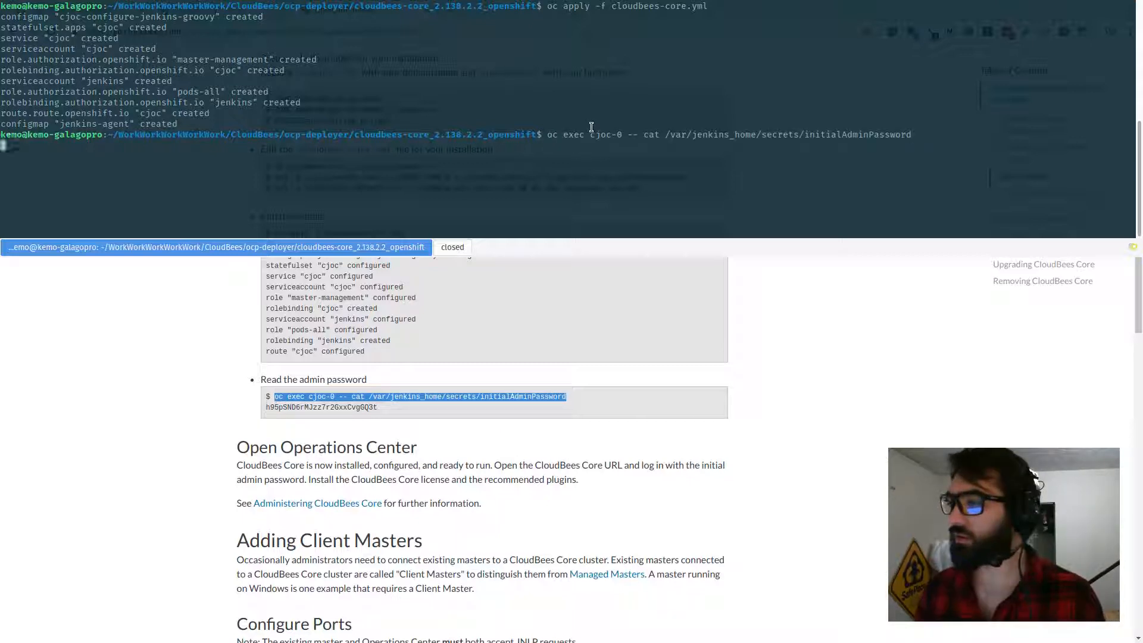
key("Return")
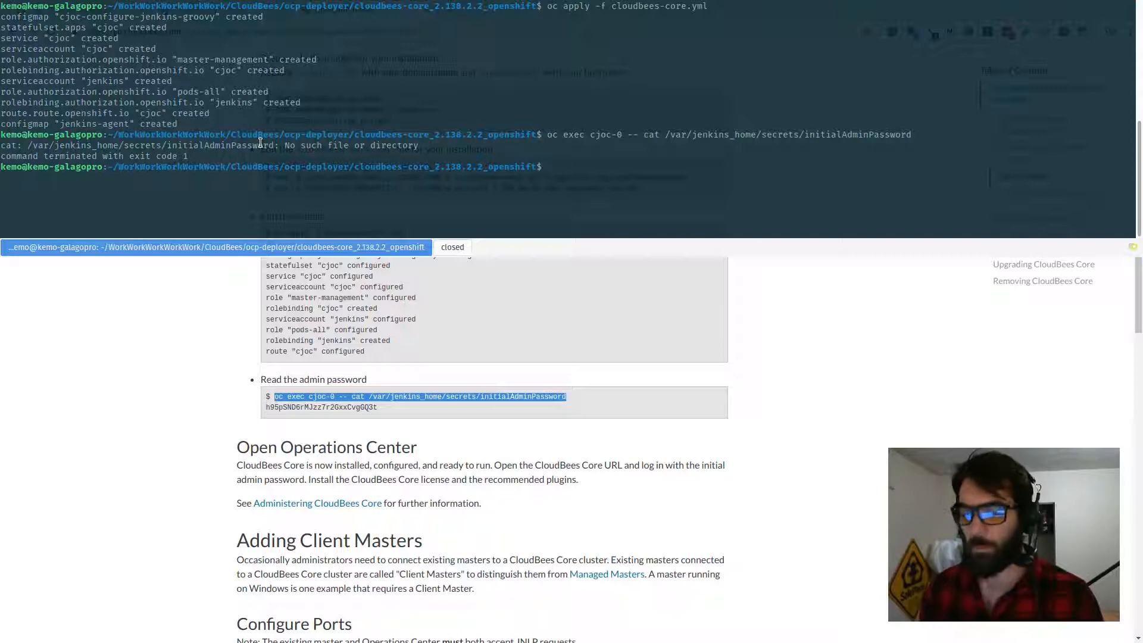
Step: Open the cjoc stateful set details in the Cloudbees Core project of the OpenShift web console
key("F12")
left_click(238, 9)
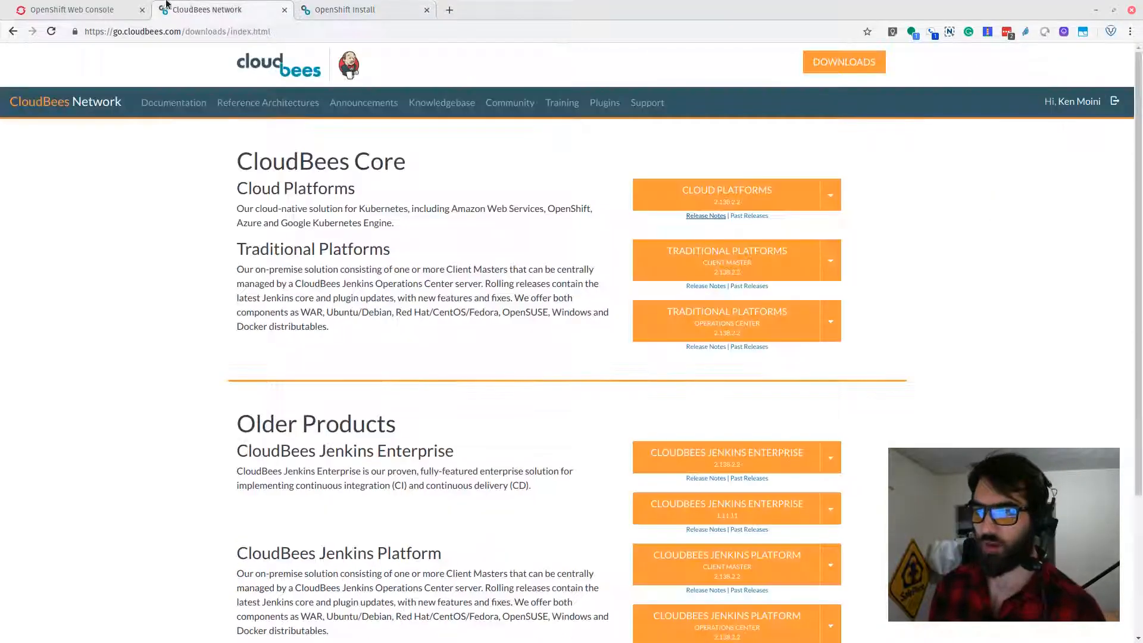
left_click(87, 11)
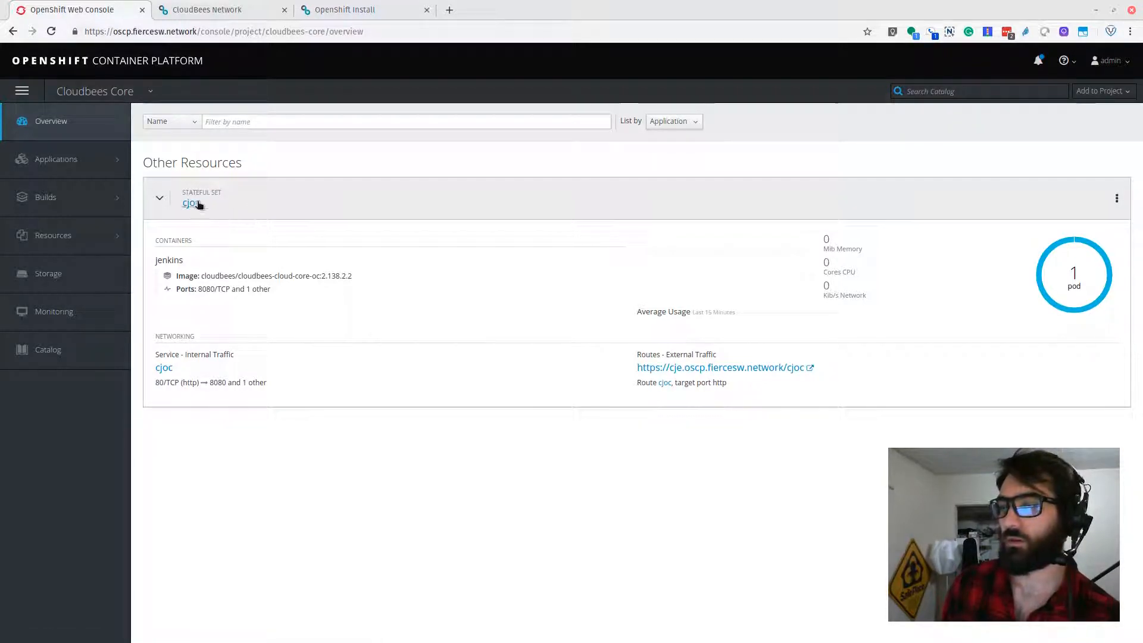
left_click(76, 79)
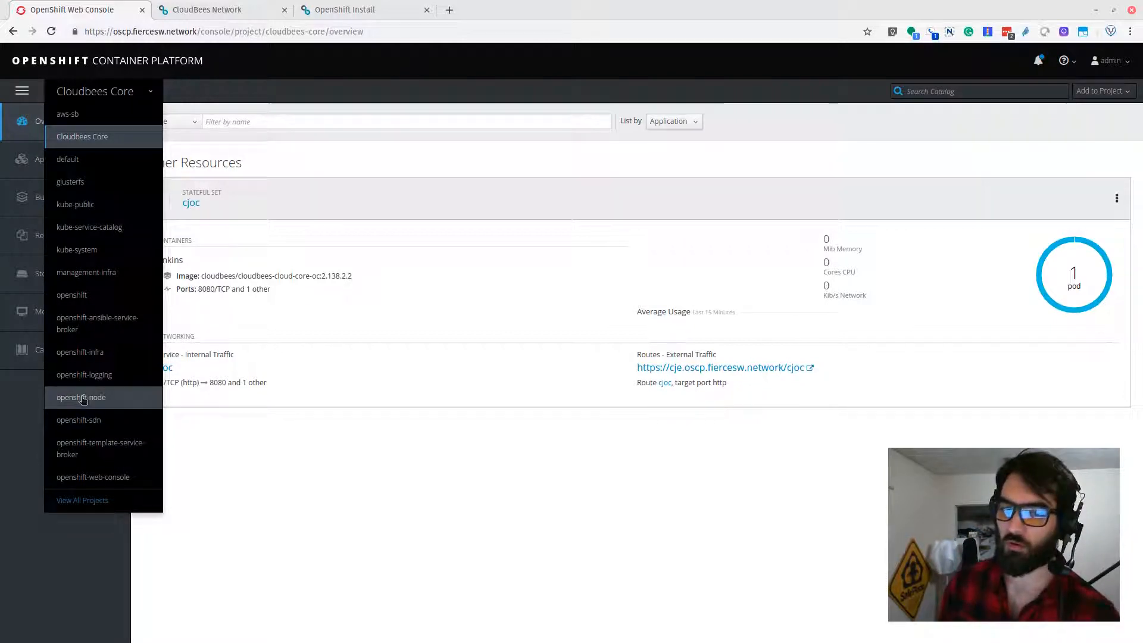
left_click(426, 466)
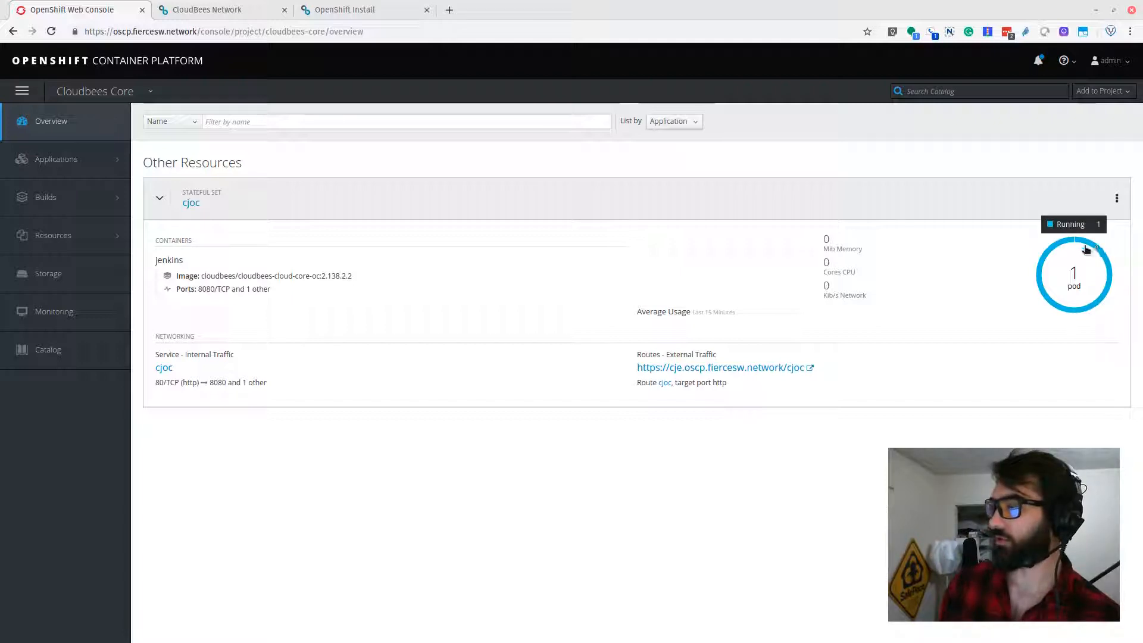
left_click(191, 203)
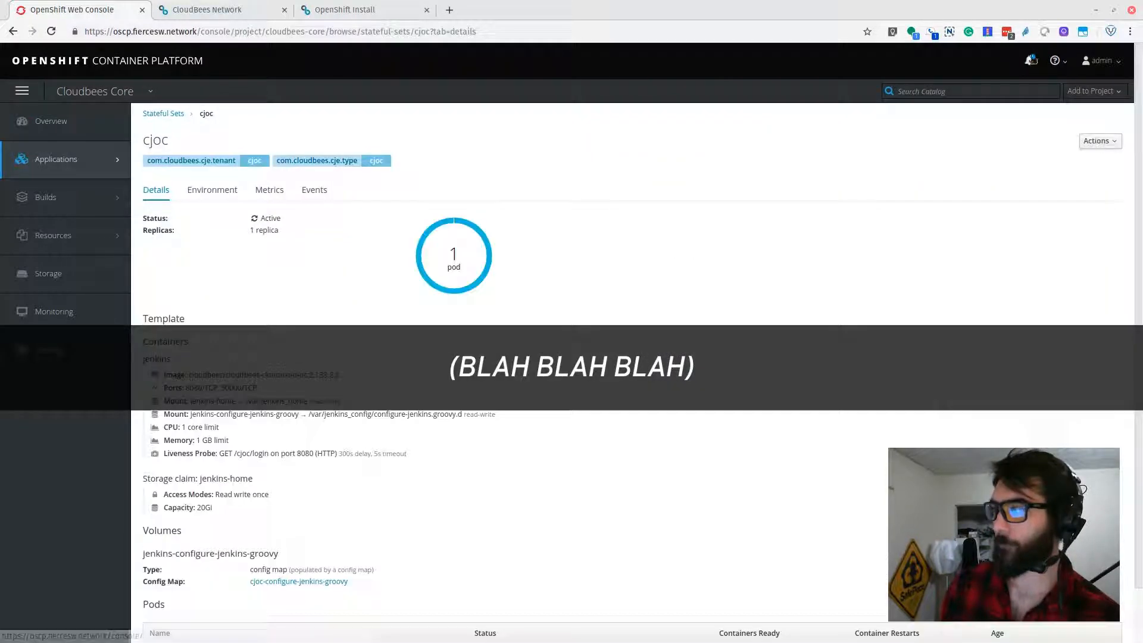
Step: Mark all Cloudbees Core notifications as read, clear them, and close the notifications drawer
left_click(1029, 60)
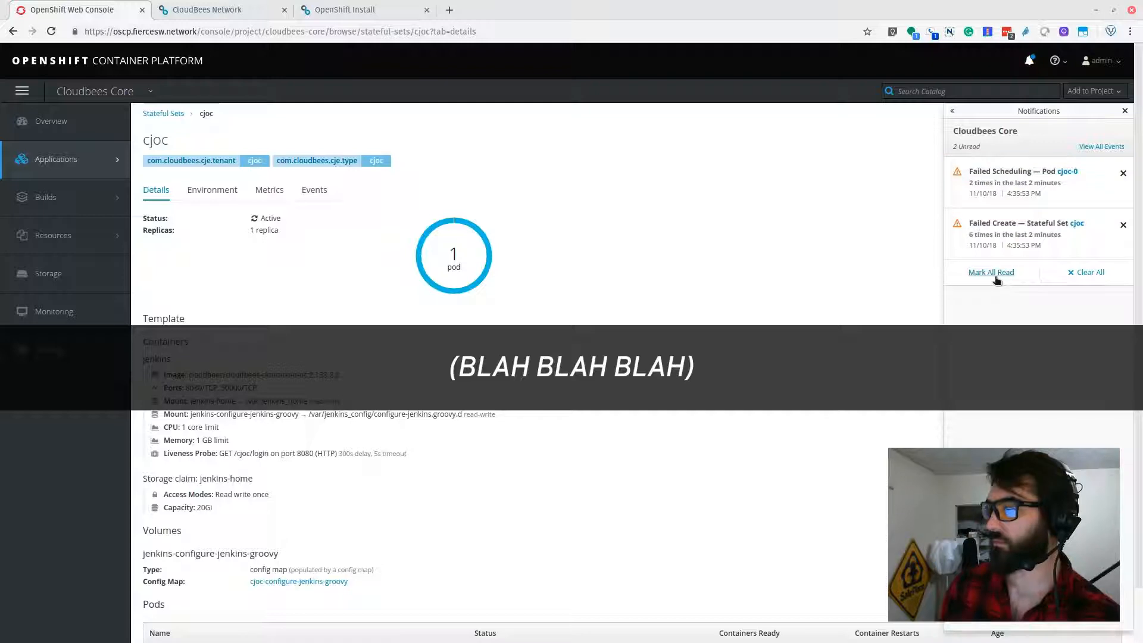
left_click(995, 280)
left_click(1039, 274)
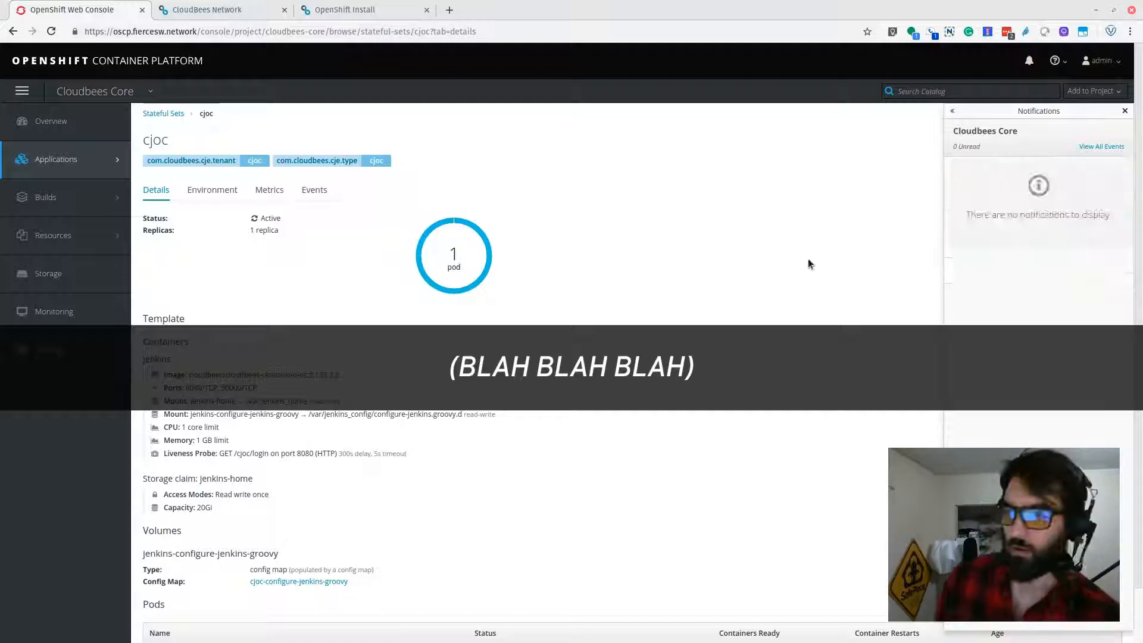
left_click(1124, 113)
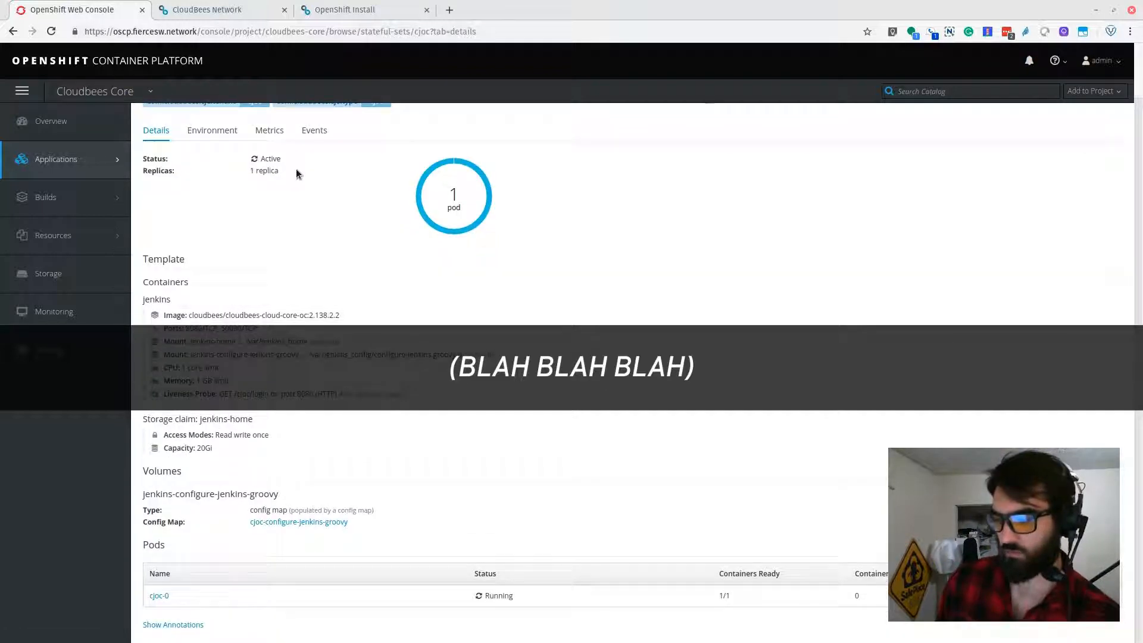
Step: Review the cjoc stateful set's events and return to the project overview
left_click(315, 190)
mouse_move(64, 149)
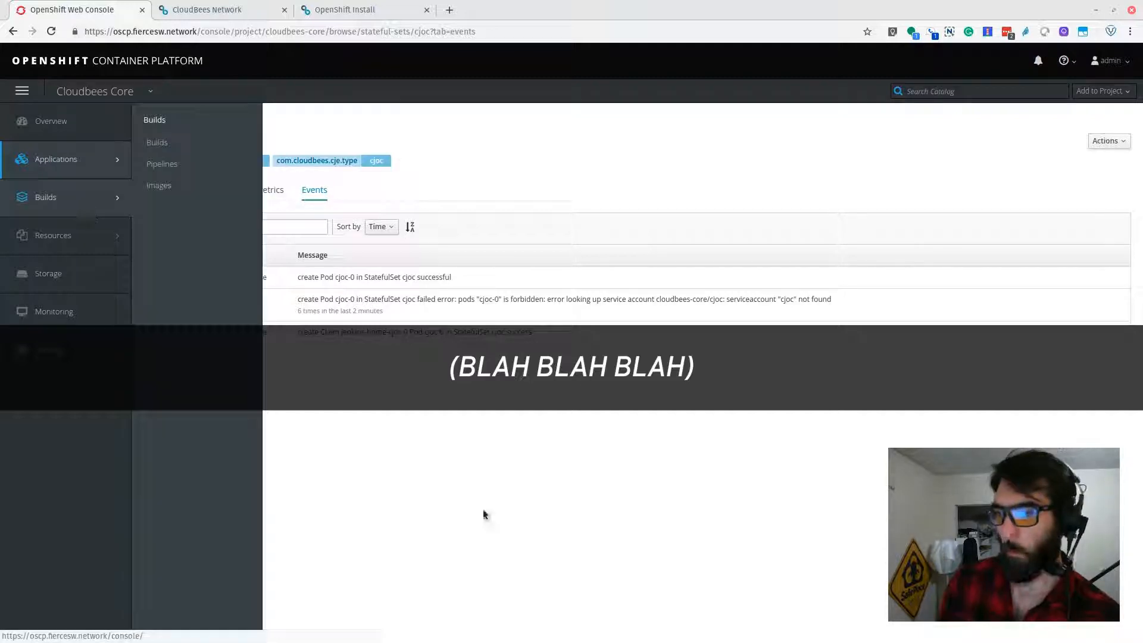
left_click(57, 125)
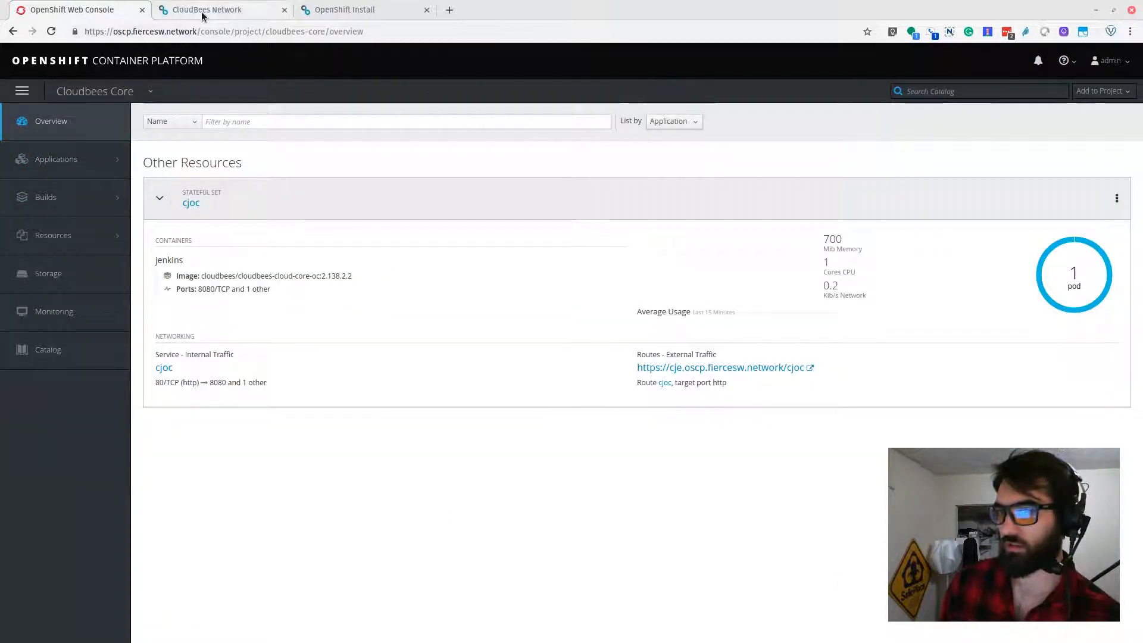
Step: Rerun the oc exec command for the initial admin password in the terminal and copy the printed password
key("F12")
key("Up")
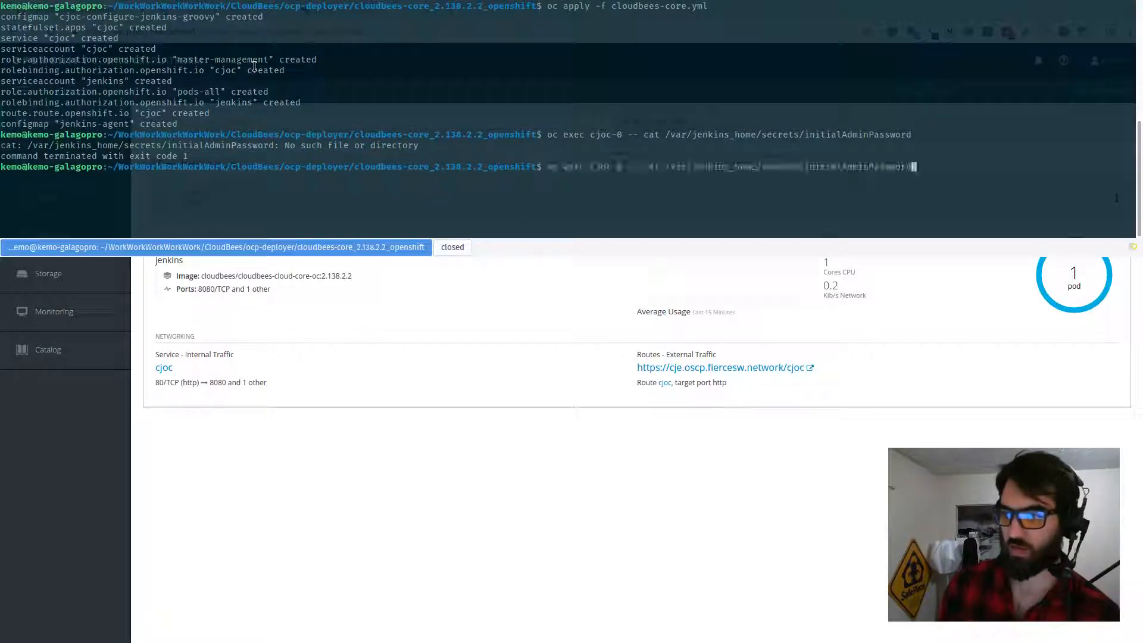
key("Return")
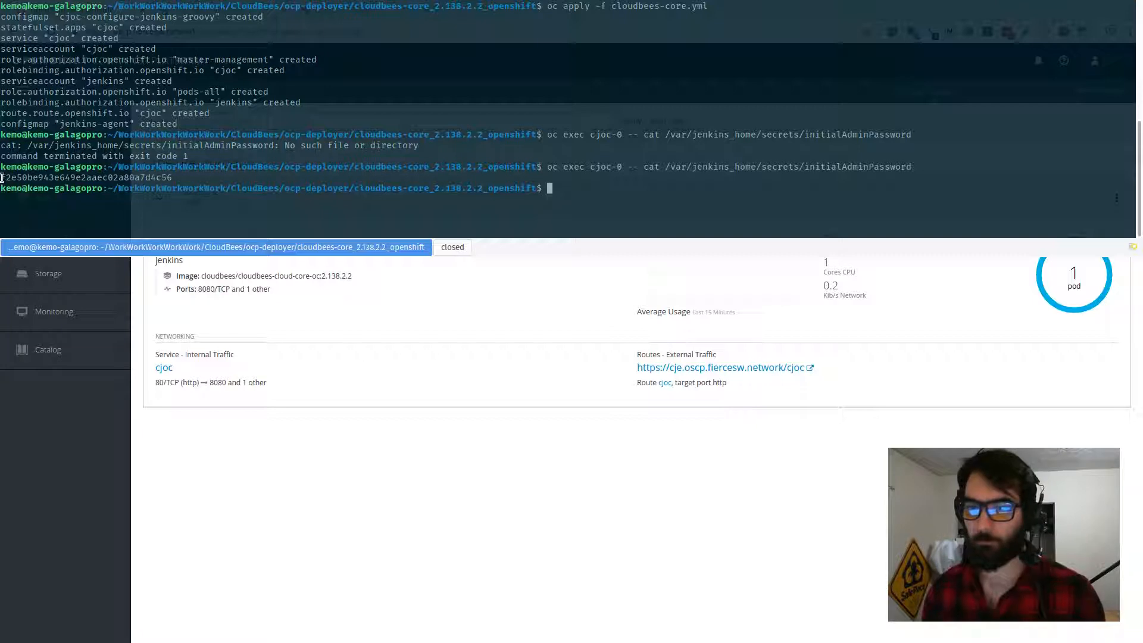
left_click_drag(3, 177, 169, 178)
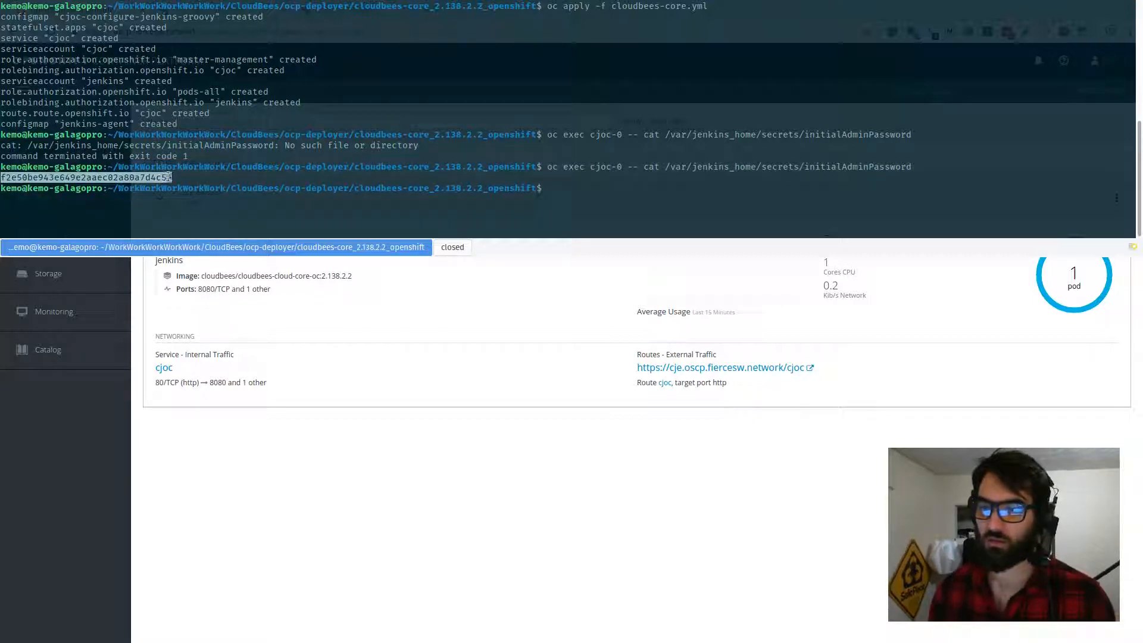
right_click(167, 178)
left_click(191, 188)
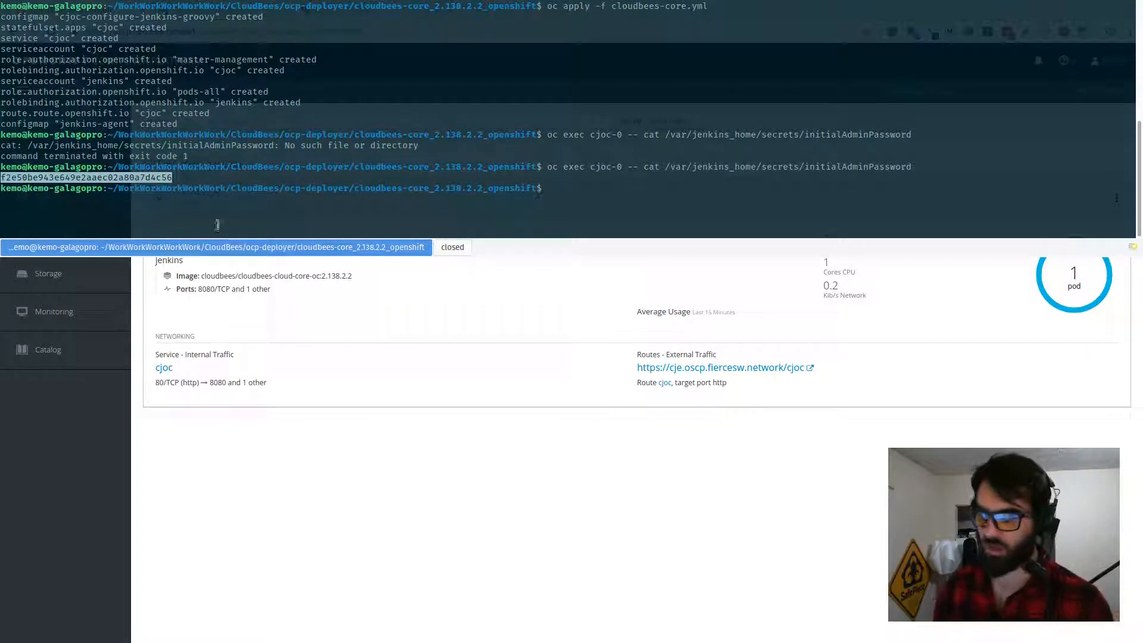
Step: Review the Open Operations Center section of the OpenShift Install guide
key("F12")
left_click(214, 10)
left_click(352, 10)
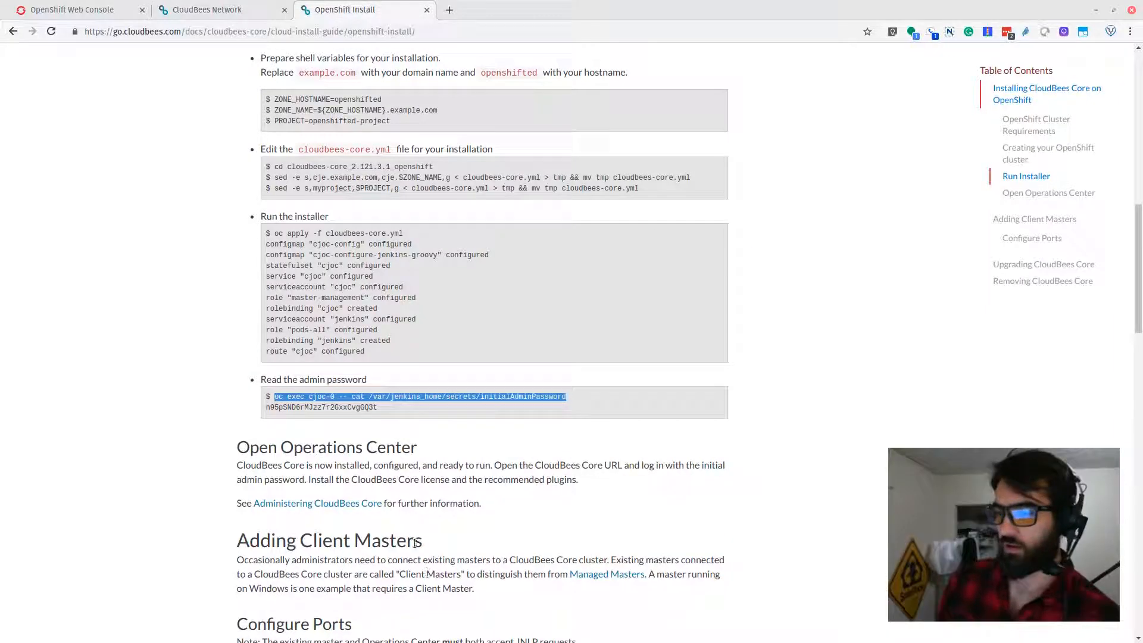
scroll(384, 420, "down", 1)
scroll(384, 420, "down", 3)
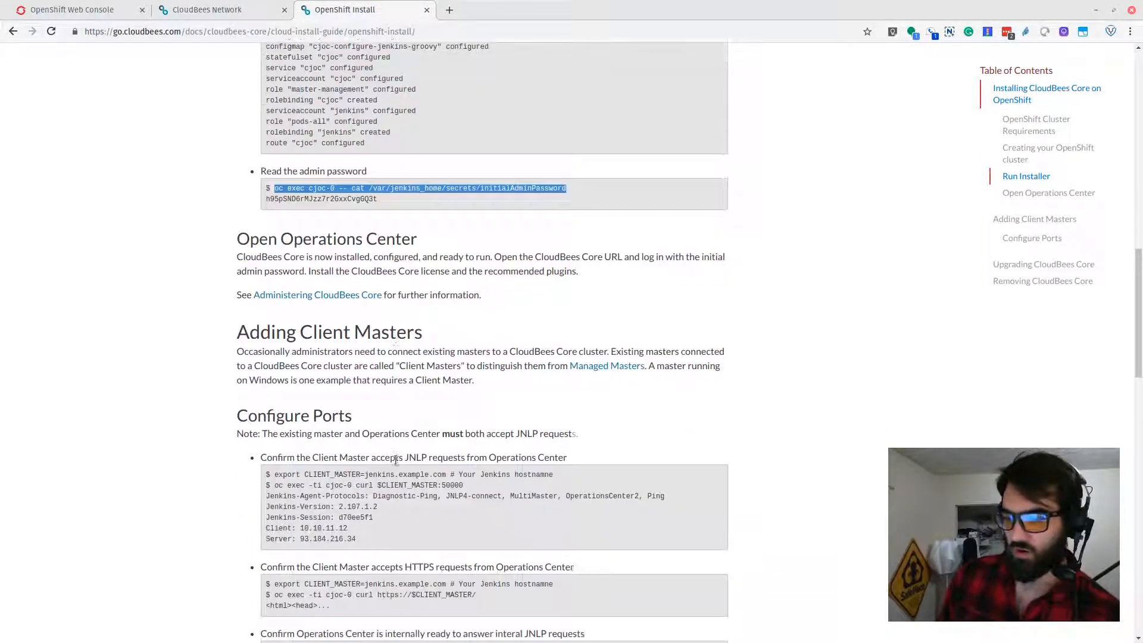
left_click(93, 10)
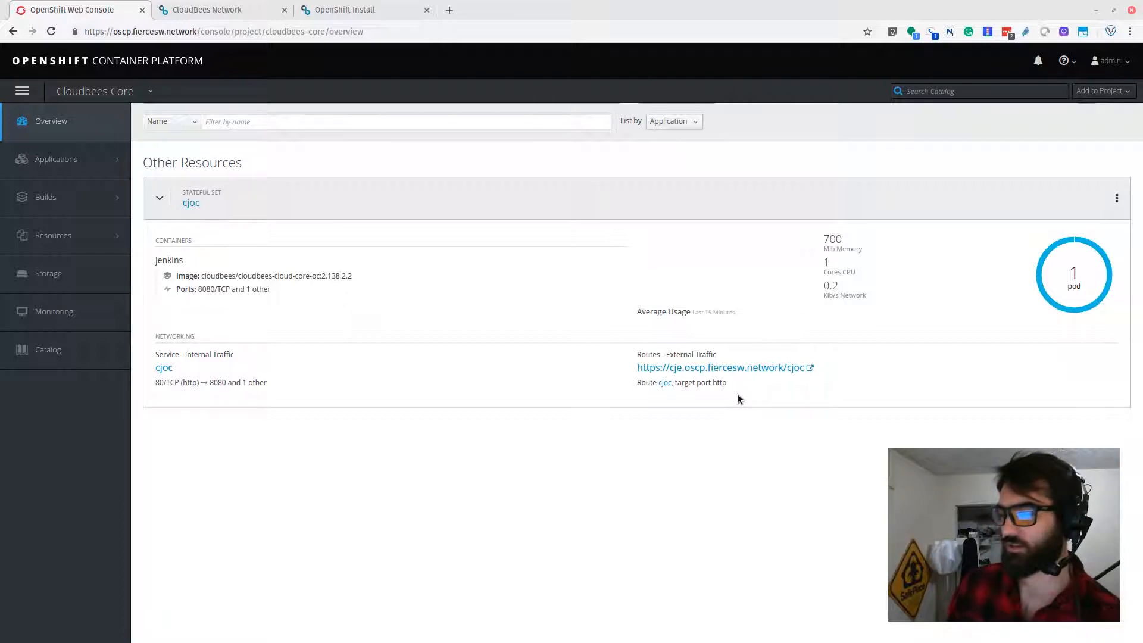
left_click(787, 362)
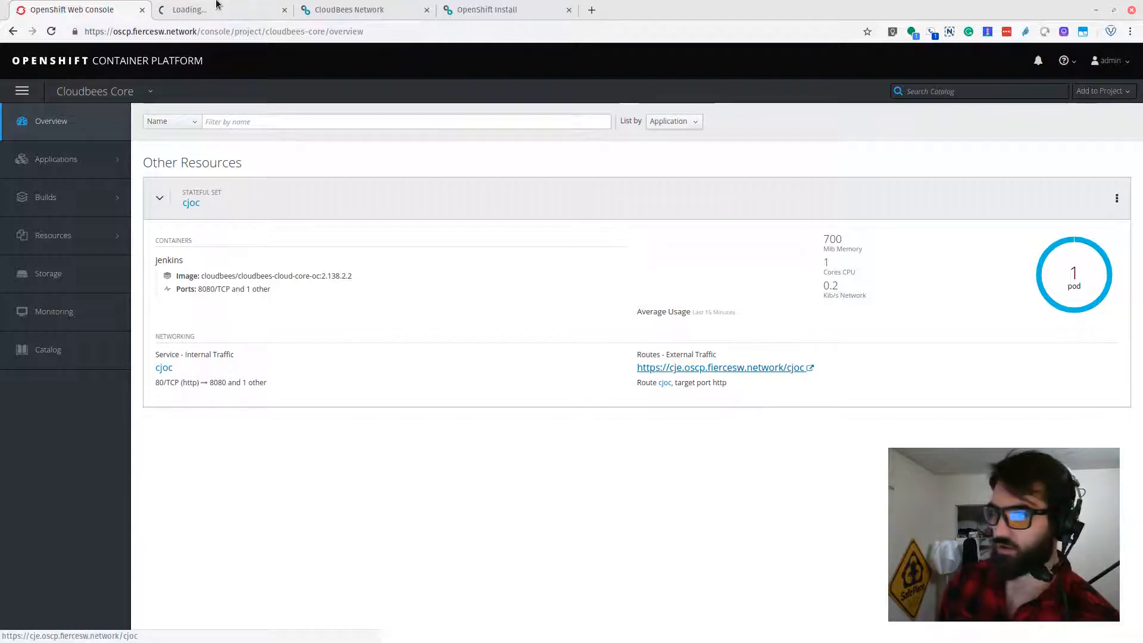
left_click(194, 6)
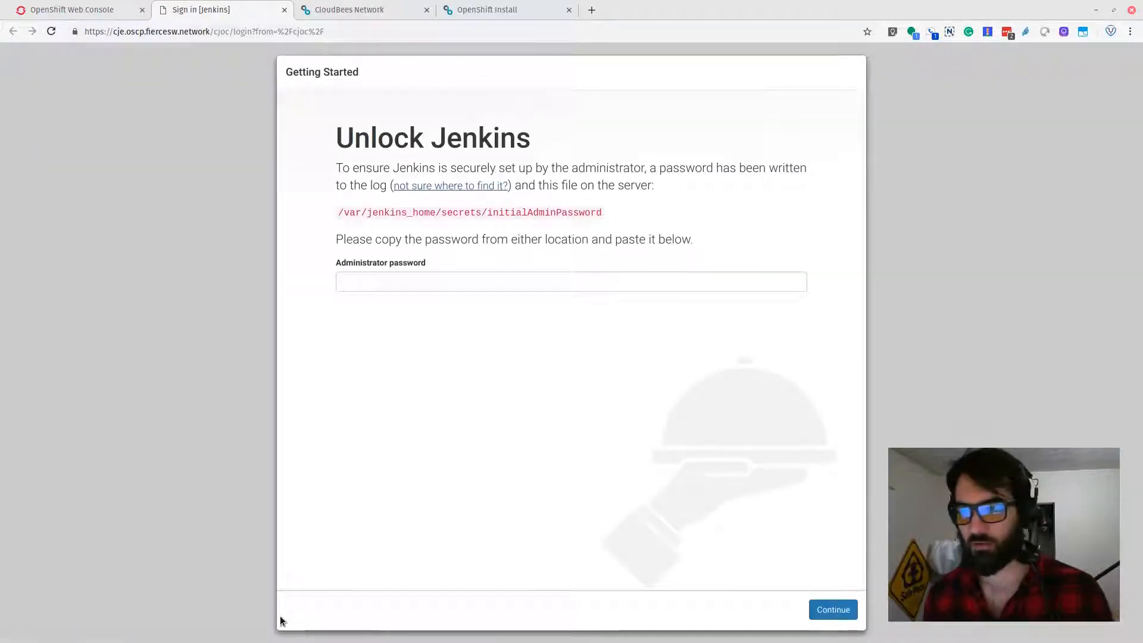
Step: Paste the initial admin password to unlock Jenkins and dismiss the browser's password-save prompts
left_click(362, 283)
key("ctrl+v")
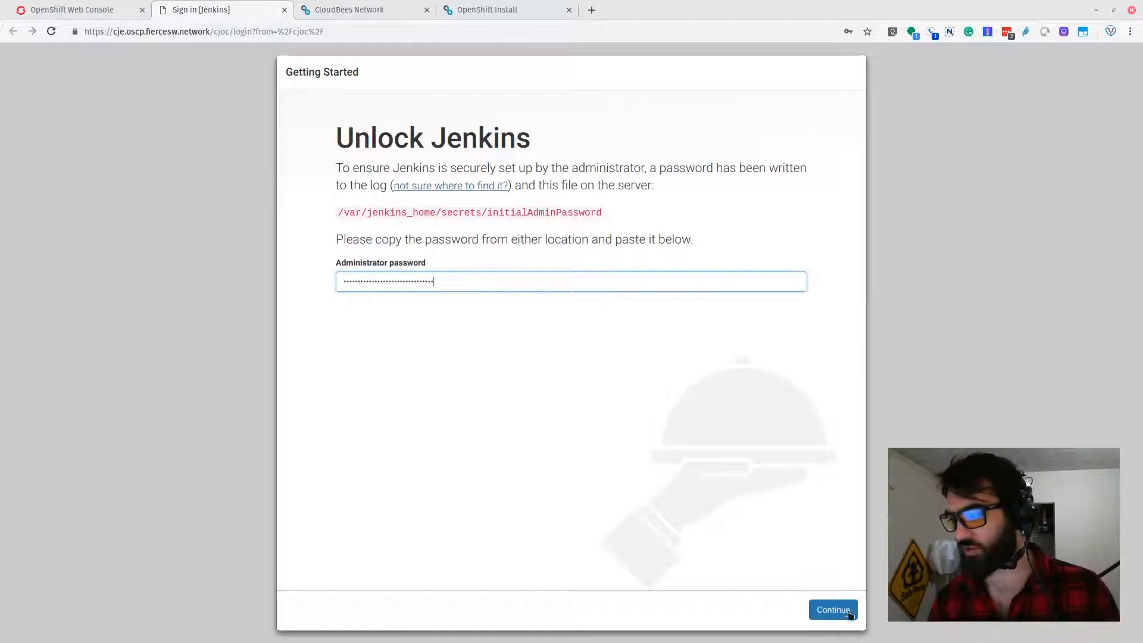
left_click(841, 608)
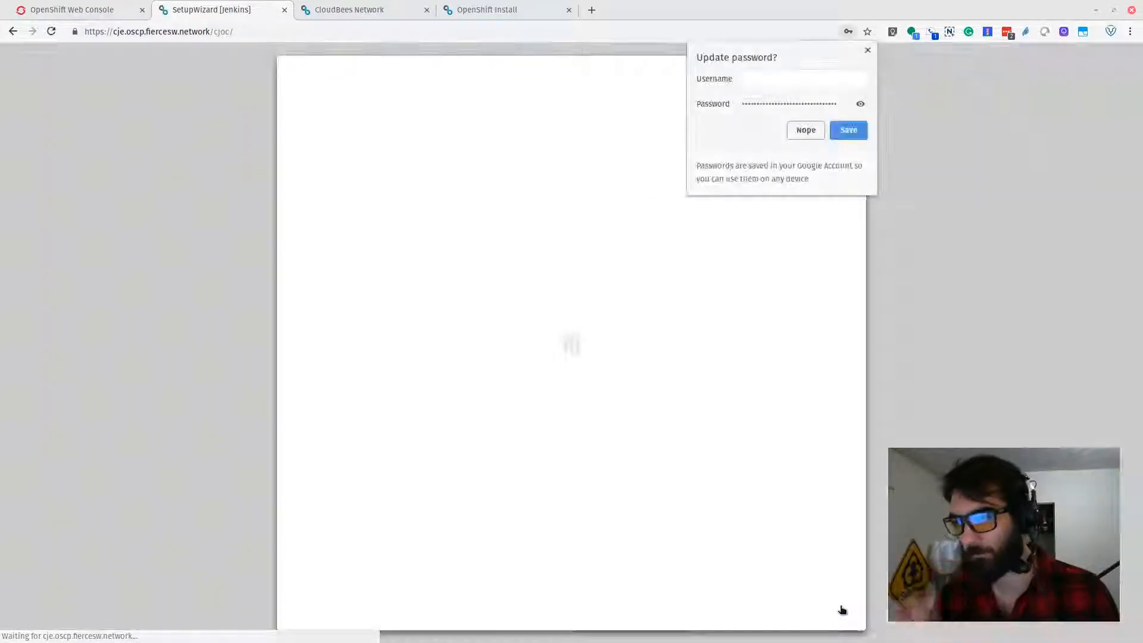
left_click(811, 131)
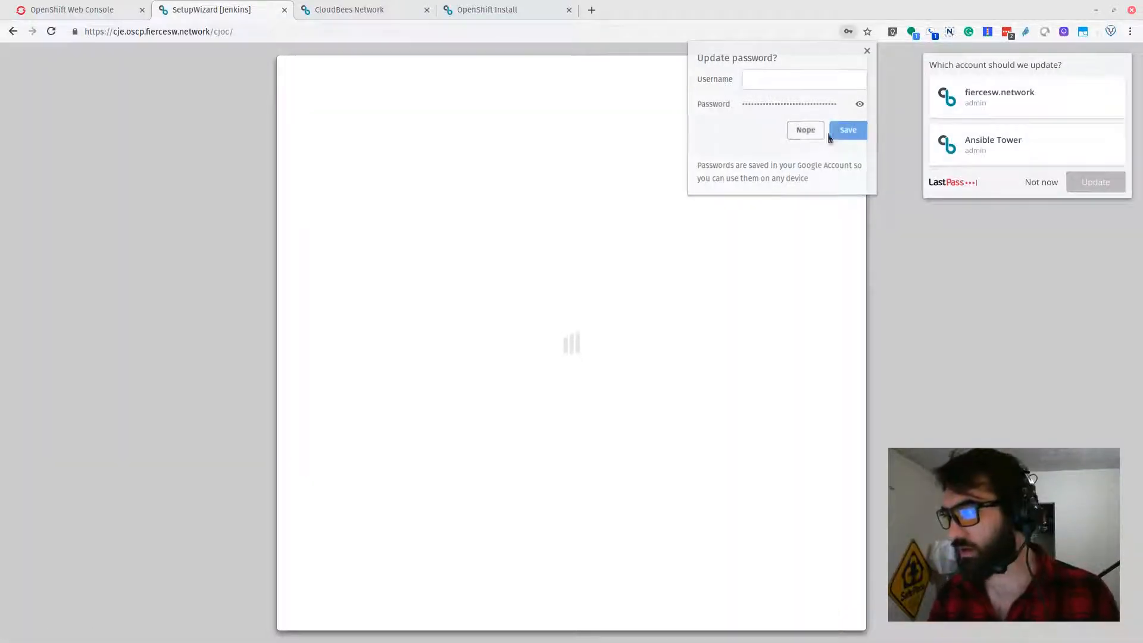
left_click(1048, 188)
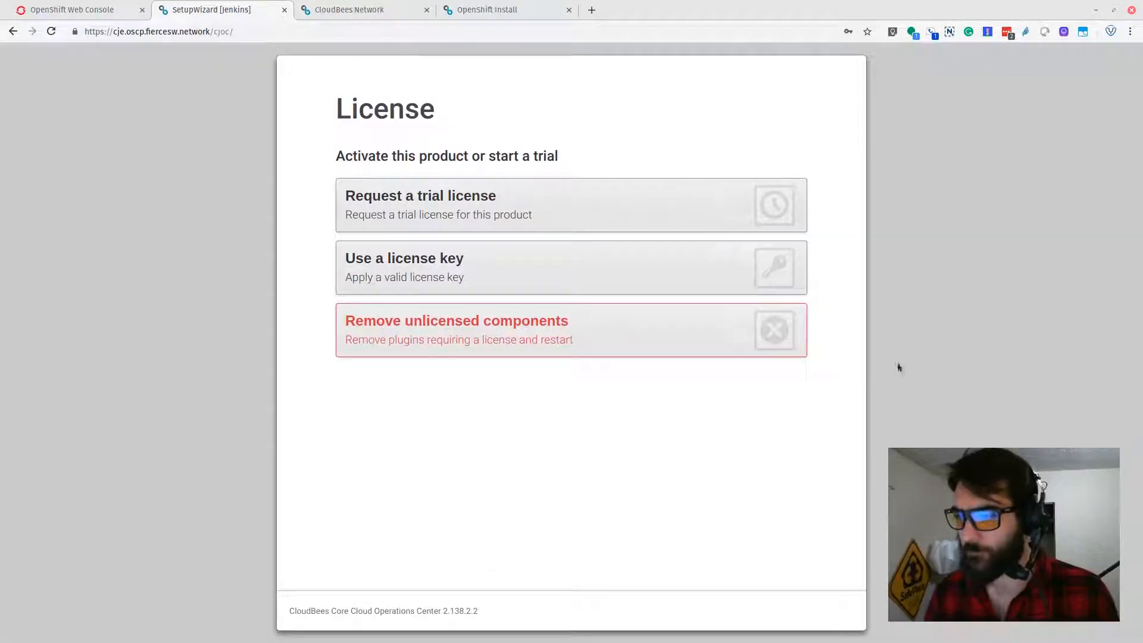
Step: Request a trial license and choose to install the suggested plugins
left_click(476, 206)
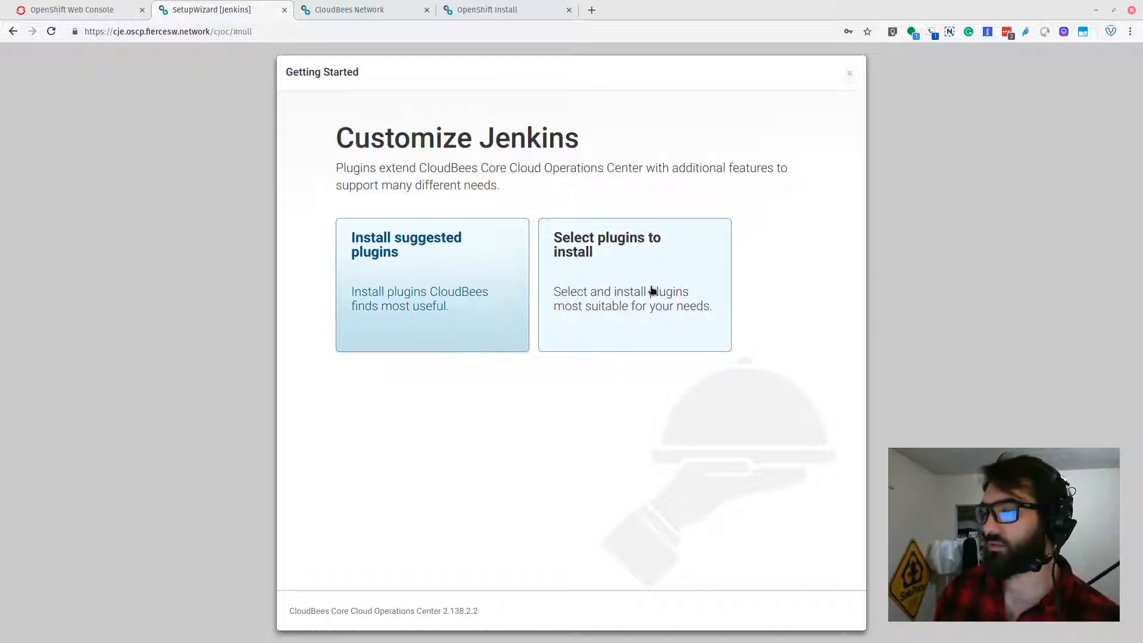
left_click(396, 322)
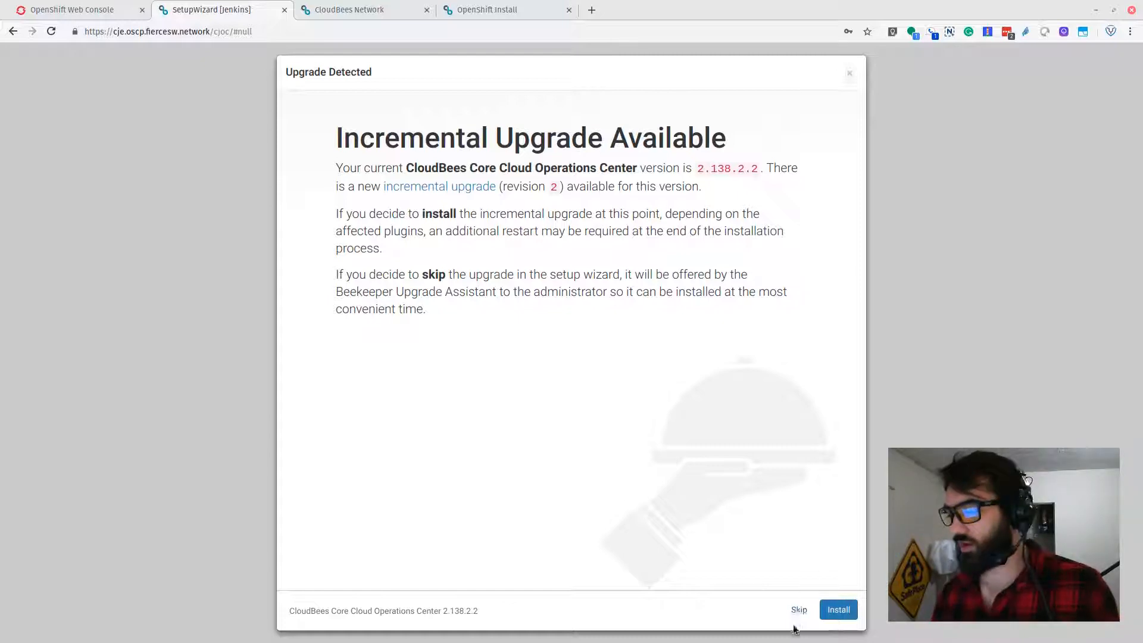
Step: Install the incremental upgrade and continue as admin without creating a new admin user
left_click(827, 616)
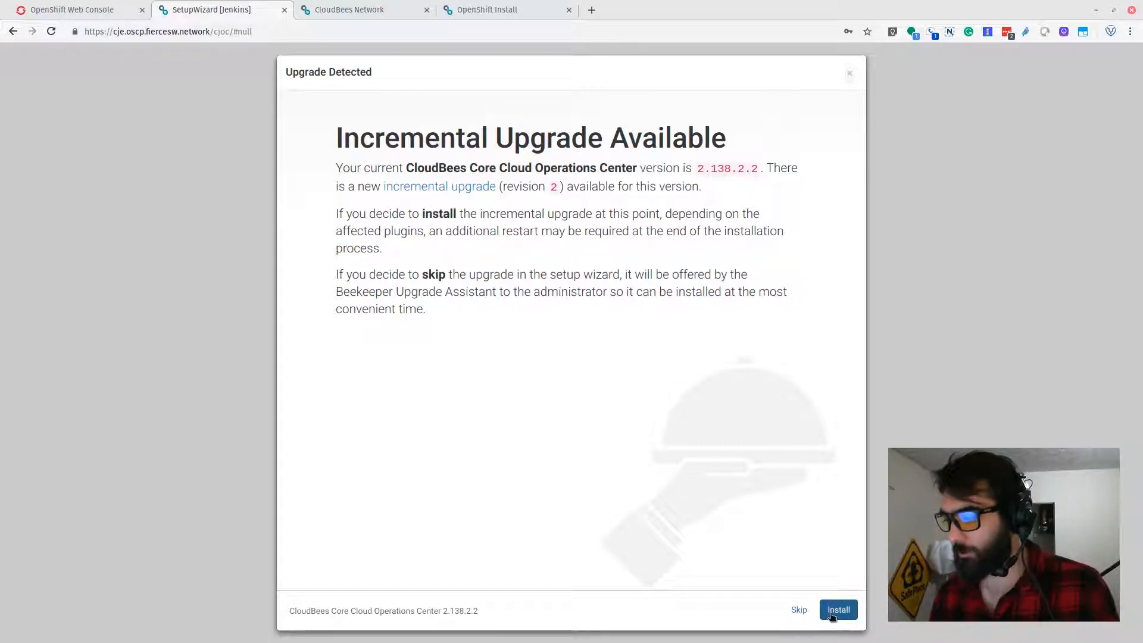
left_click(839, 615)
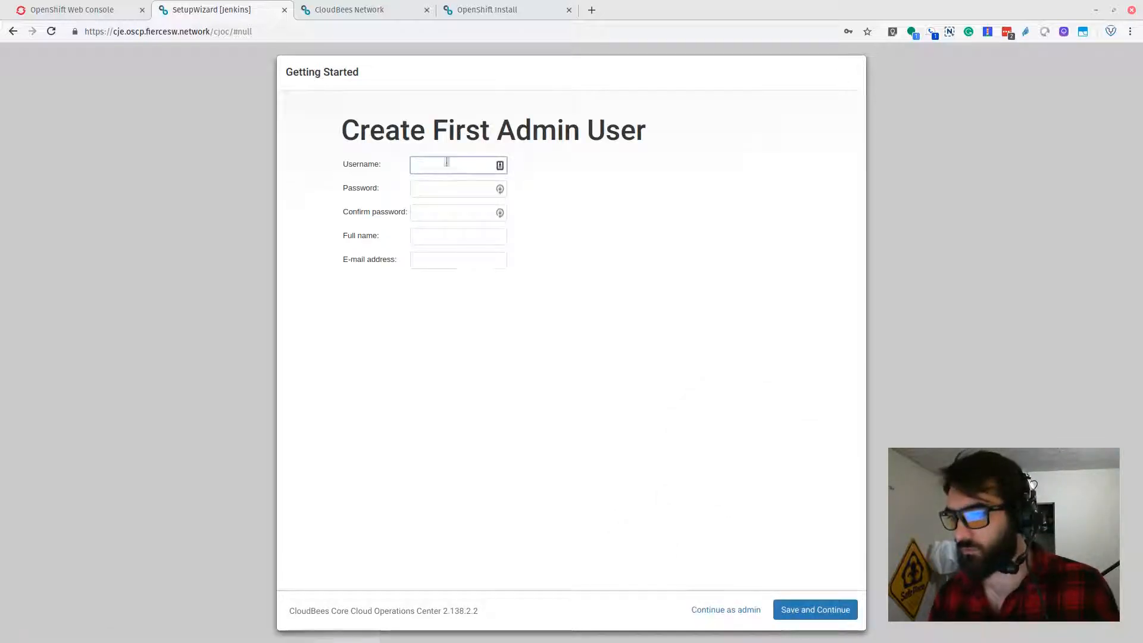
left_click(736, 611)
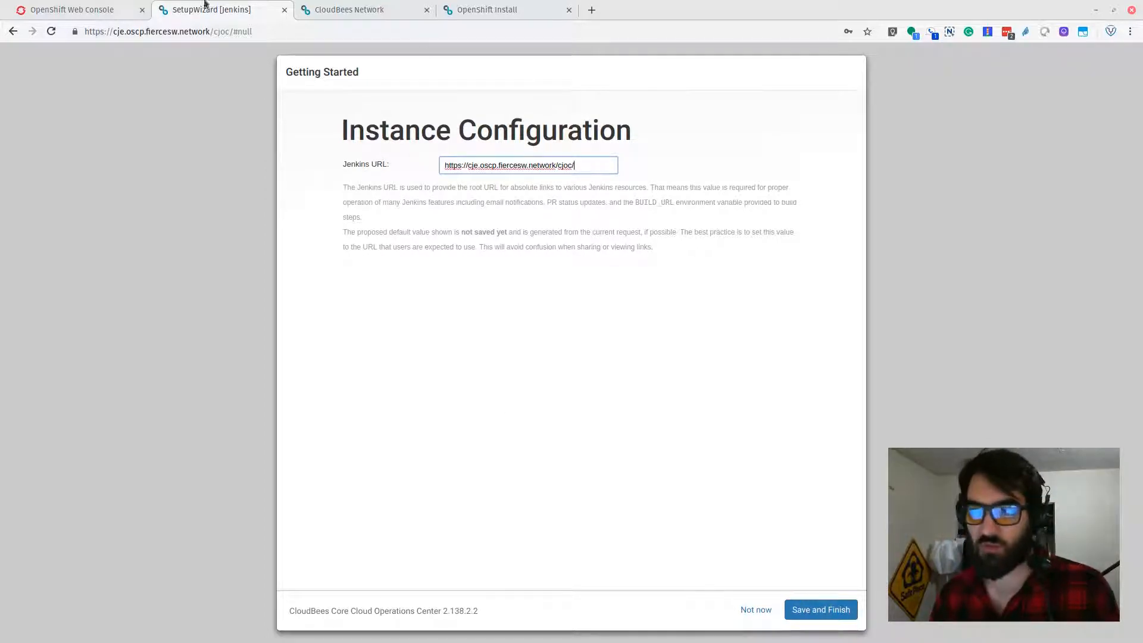
left_click(43, 8)
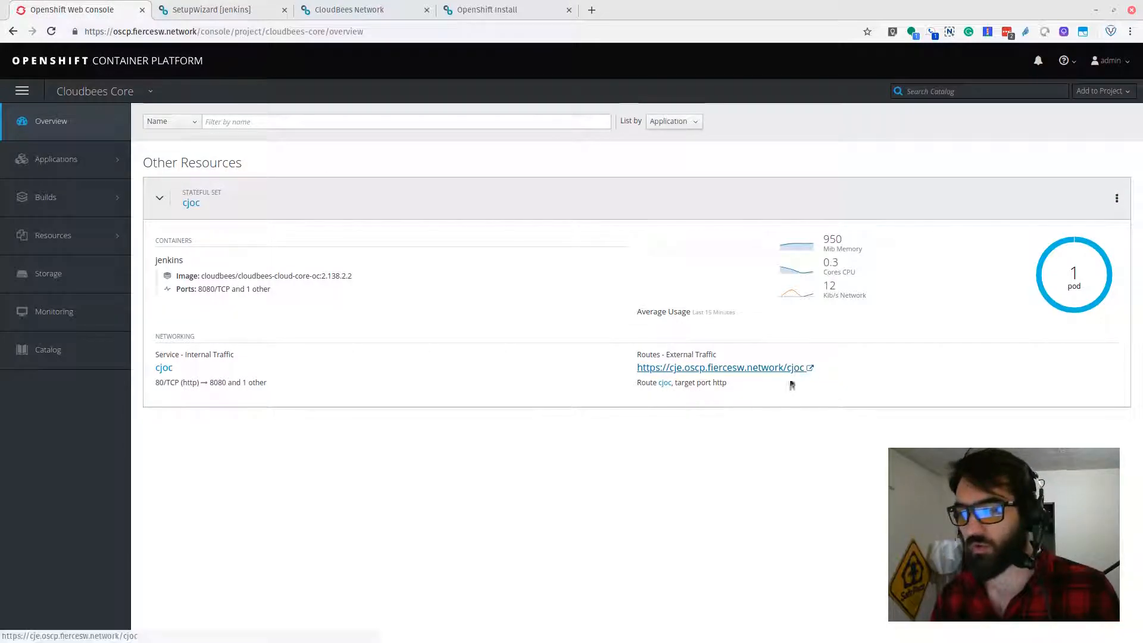
left_click(238, 10)
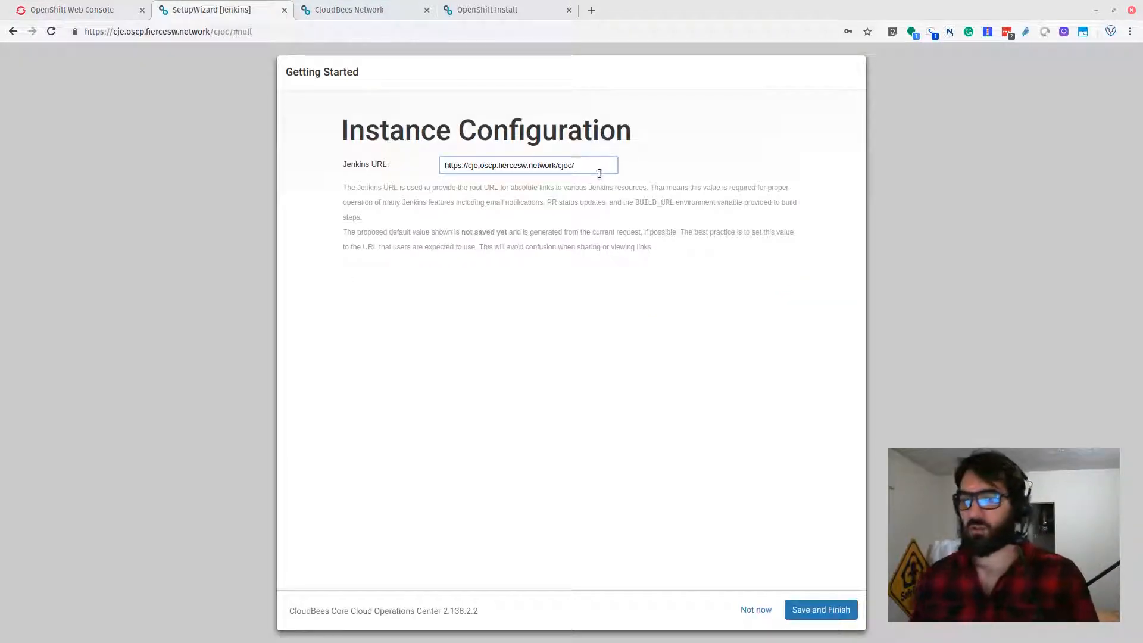
left_click(801, 611)
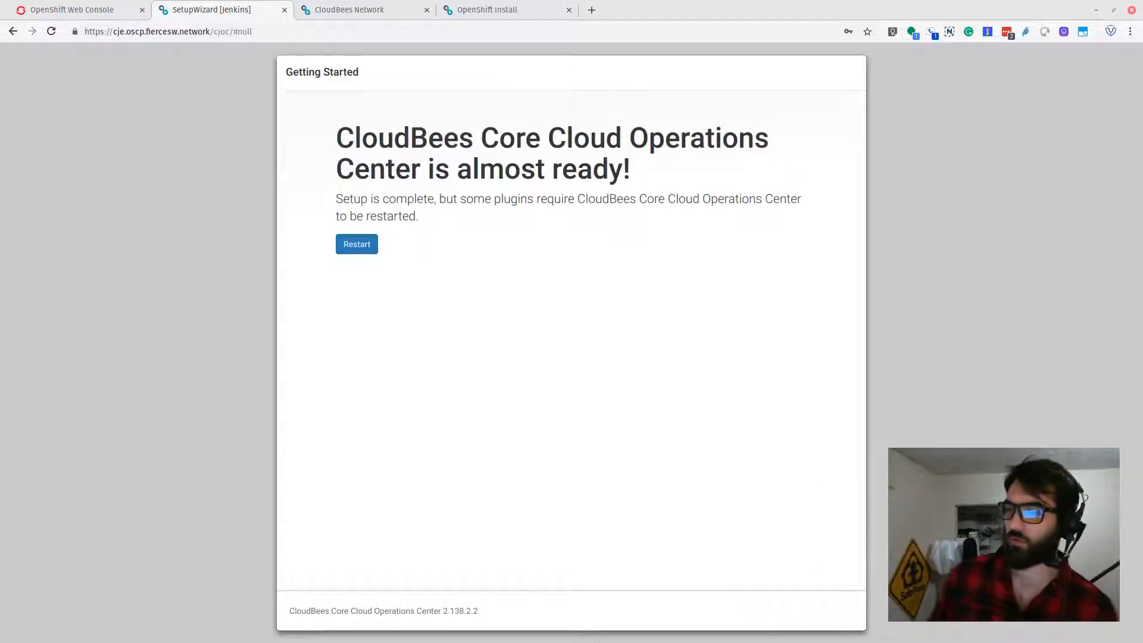
left_click(355, 244)
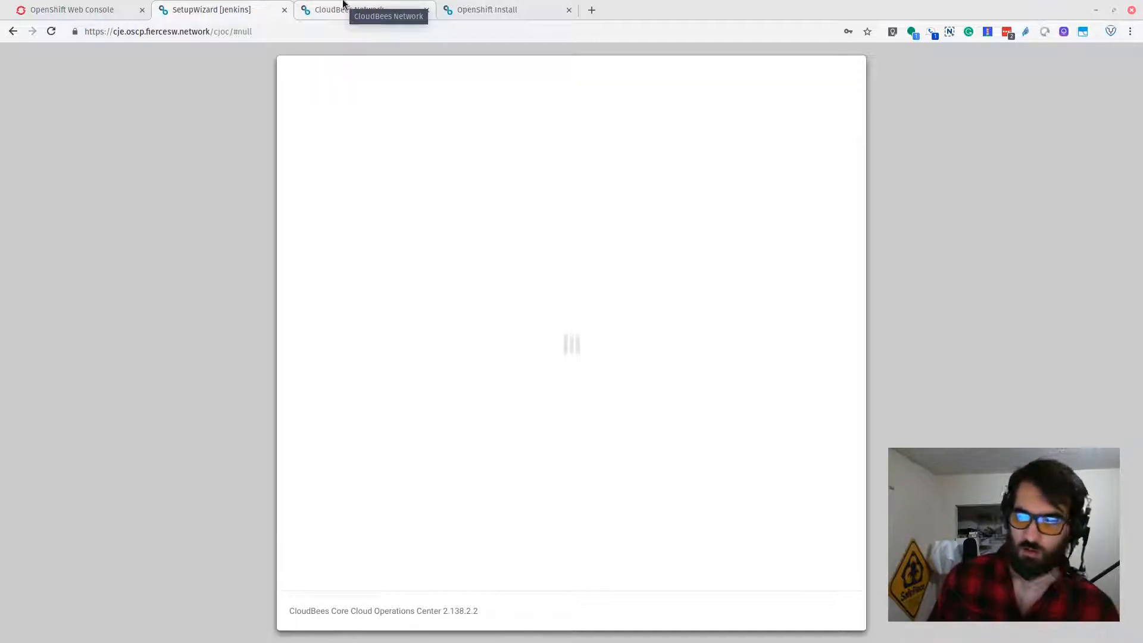
Step: Monitor the cjoc pod in the project overview while Operations Center restarts
left_click(135, 5)
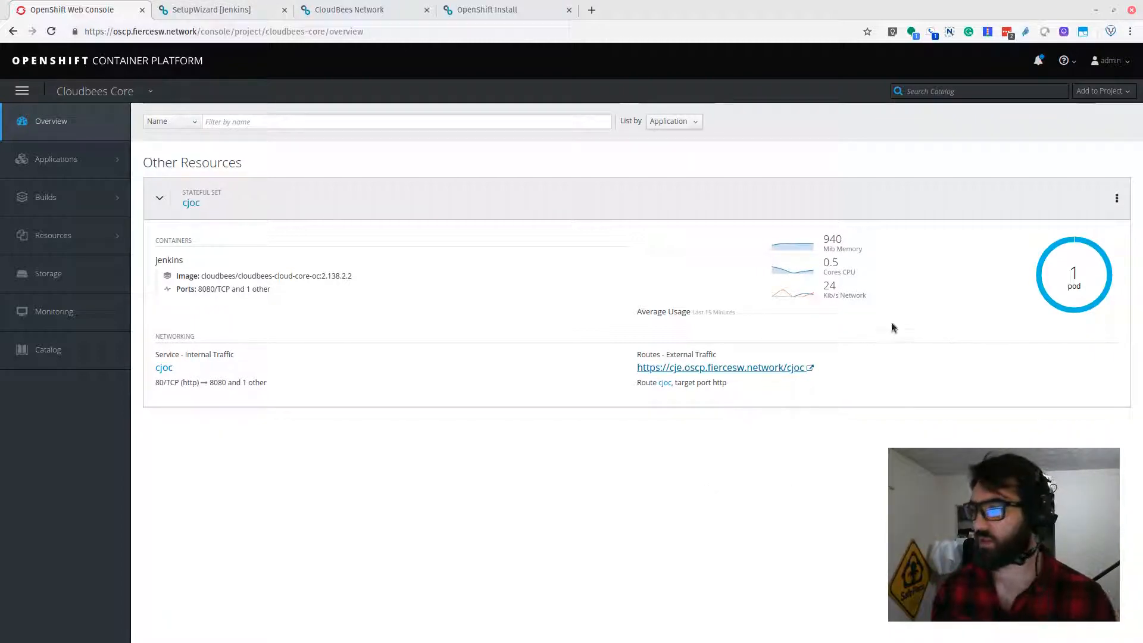
left_click(196, 8)
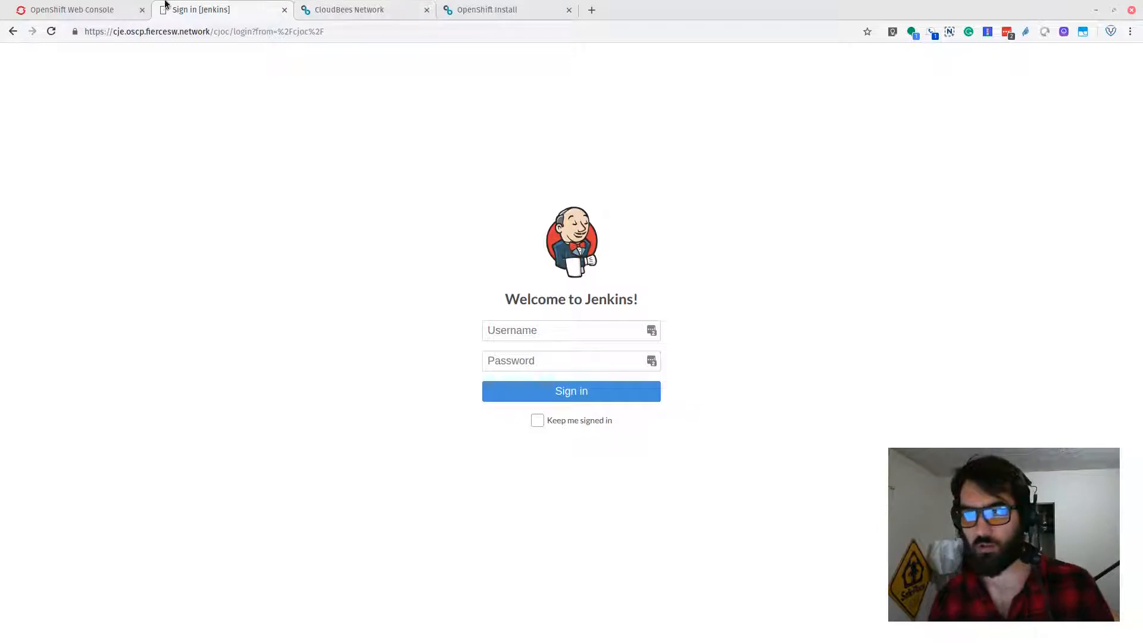
left_click(77, 9)
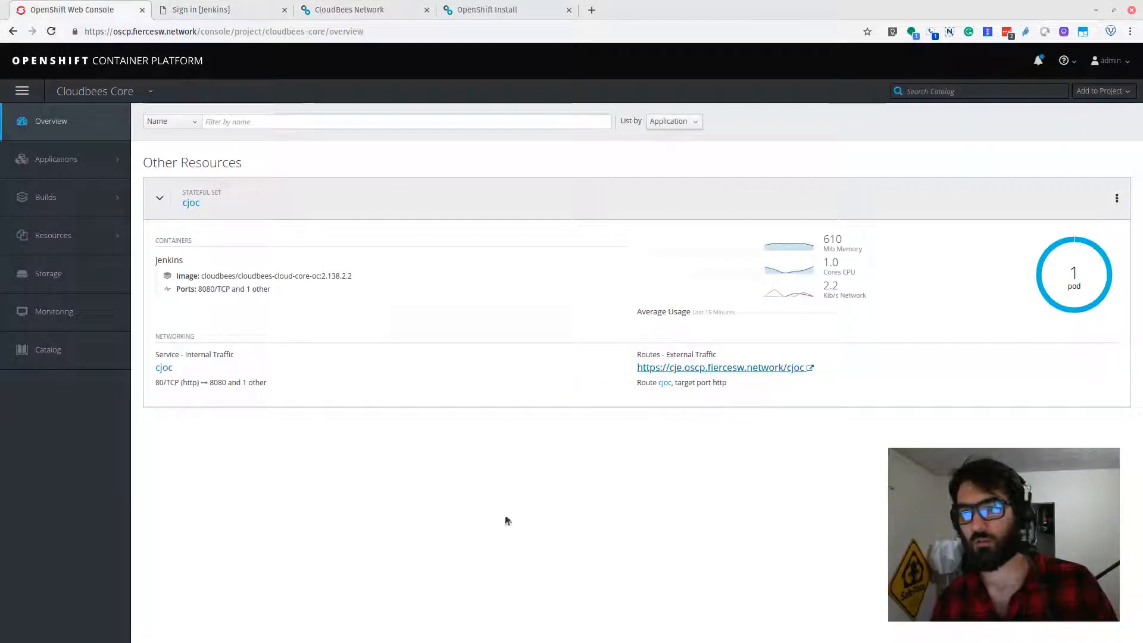
left_click(244, 9)
left_click(333, 9)
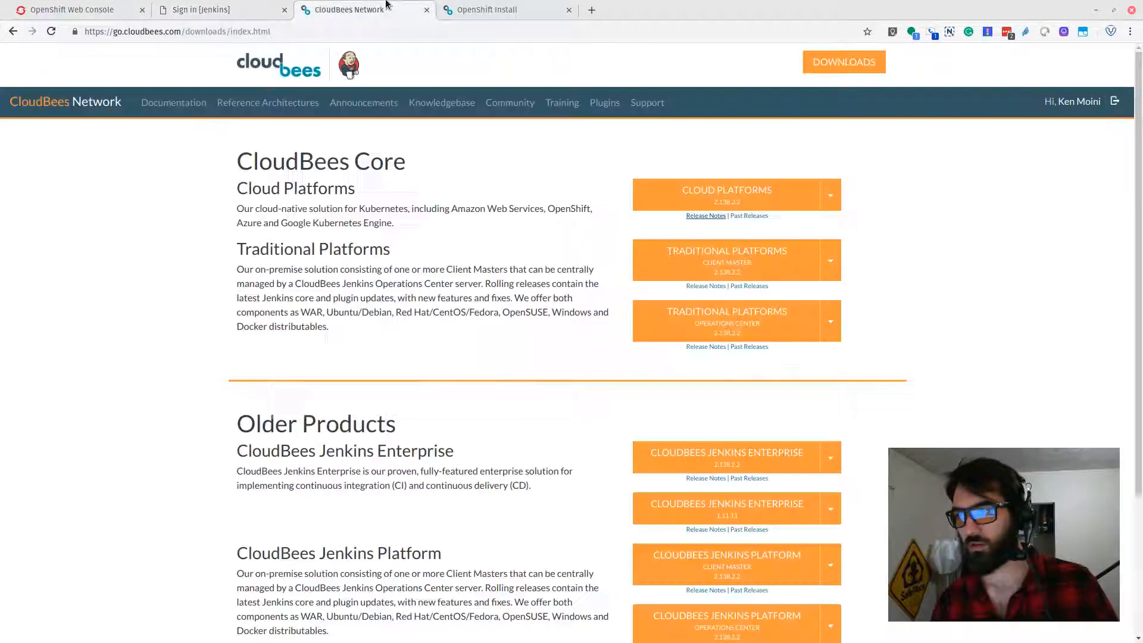
Step: Copy the initial admin password from the terminal output again
left_click(215, 7)
key("F12")
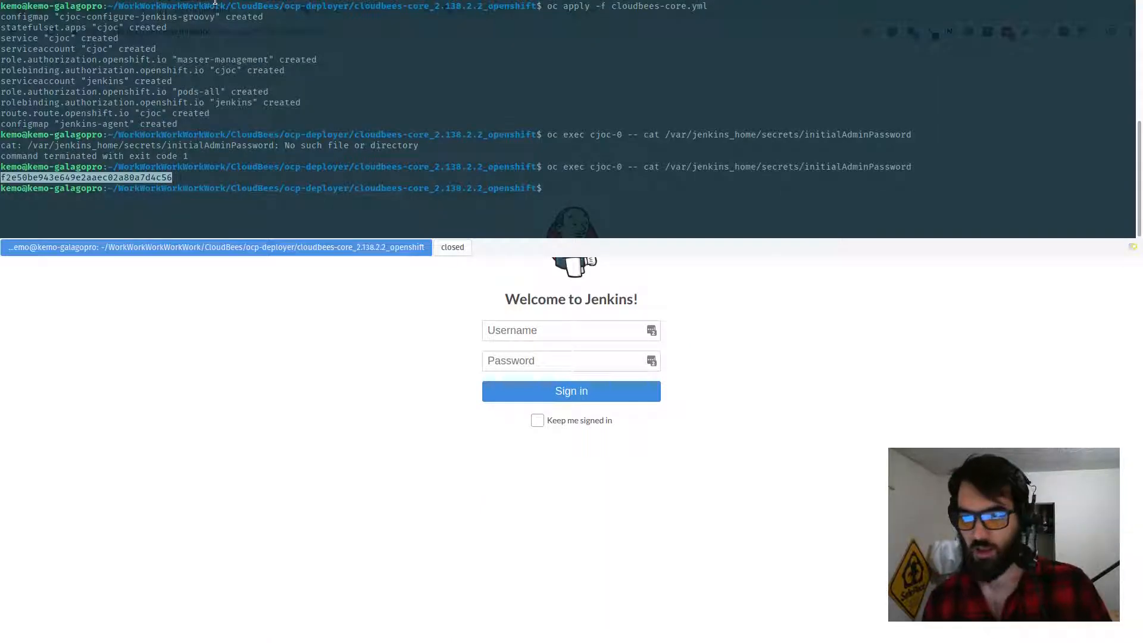
right_click(66, 175)
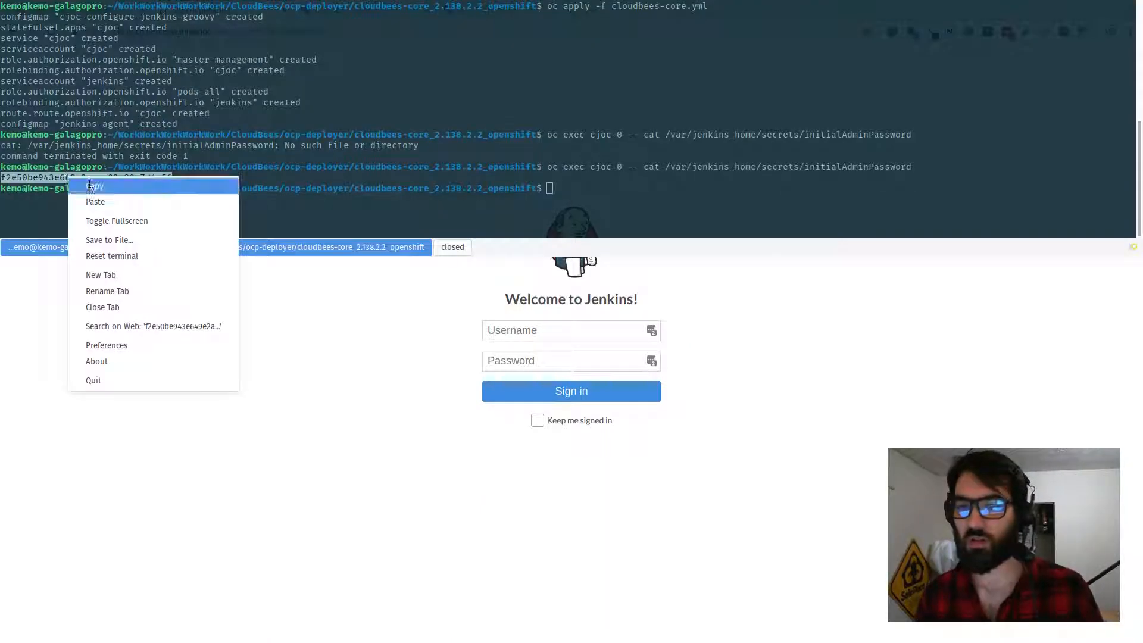
left_click(89, 183)
key("F12")
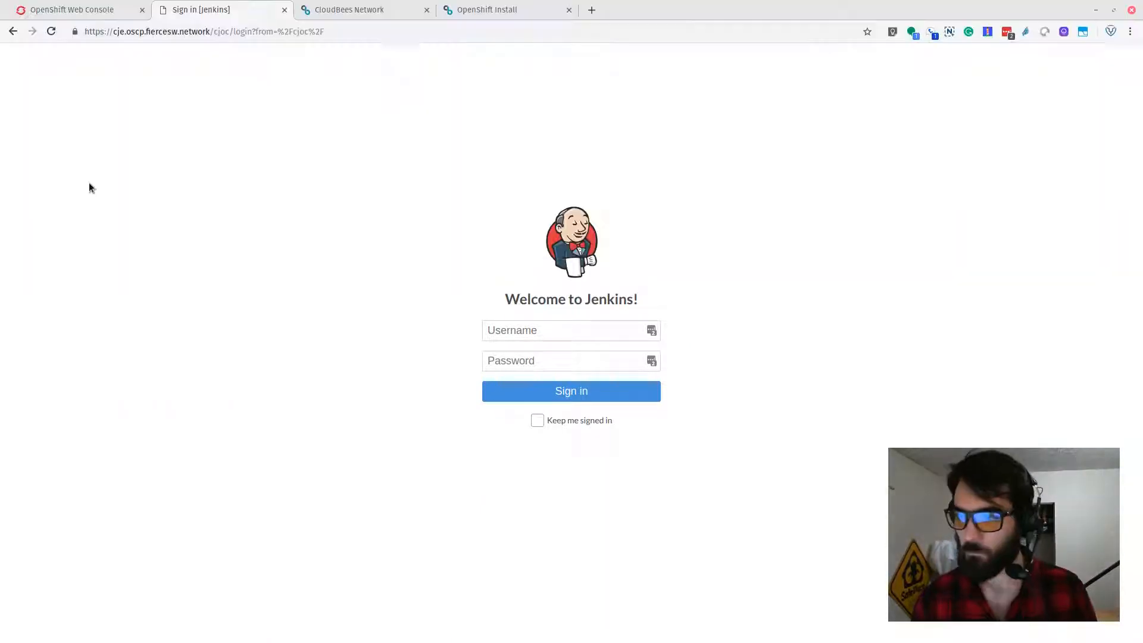
Step: Sign in to Operations Center as admin with the initial admin password and decline saving it in the browser
left_click(604, 336)
type("admin")
key("Tab")
key("ctrl+v")
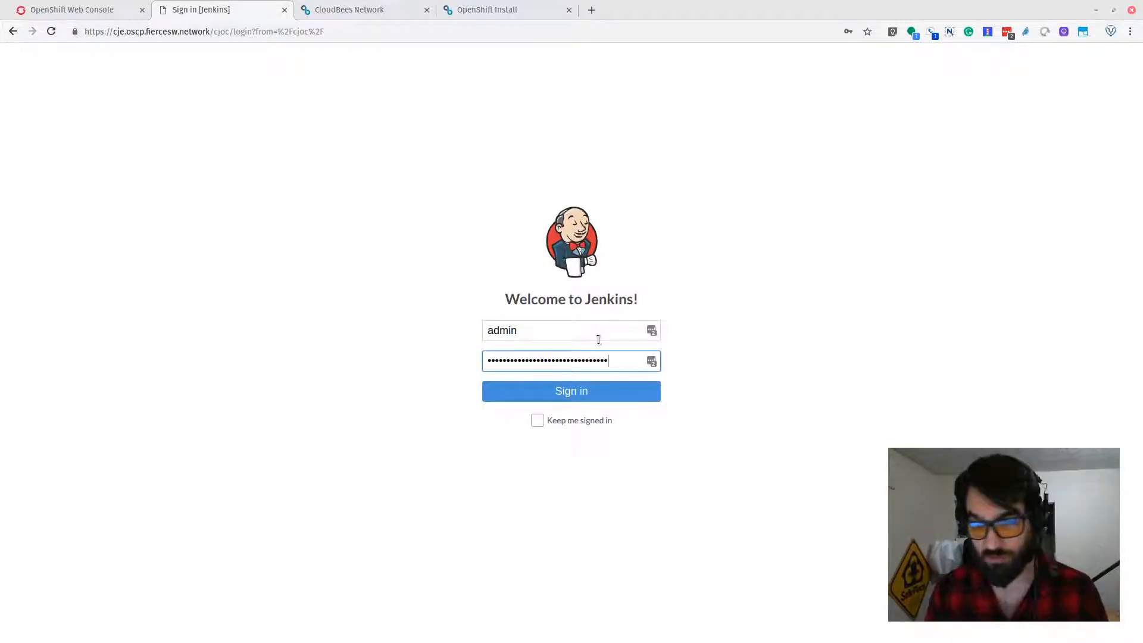
left_click(544, 396)
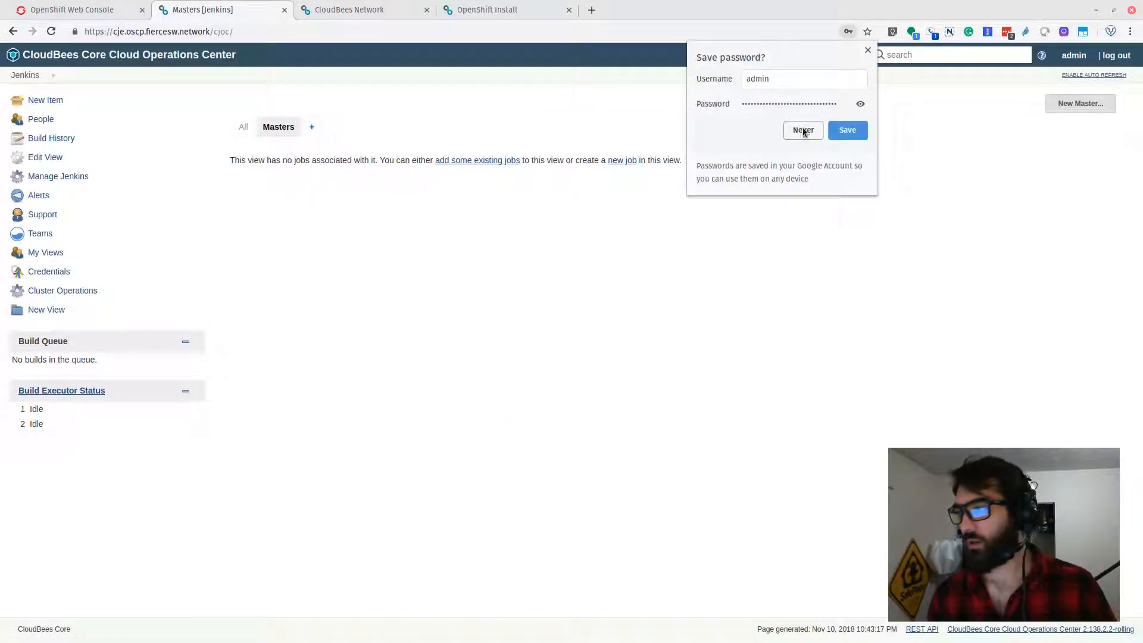
left_click(805, 130)
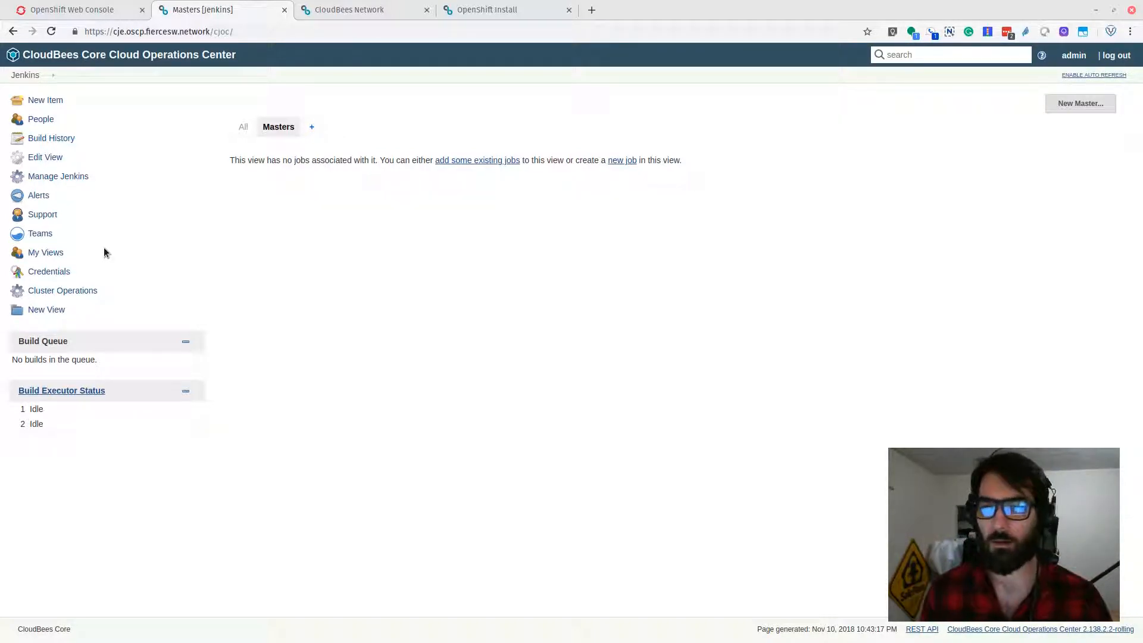
left_click(39, 8)
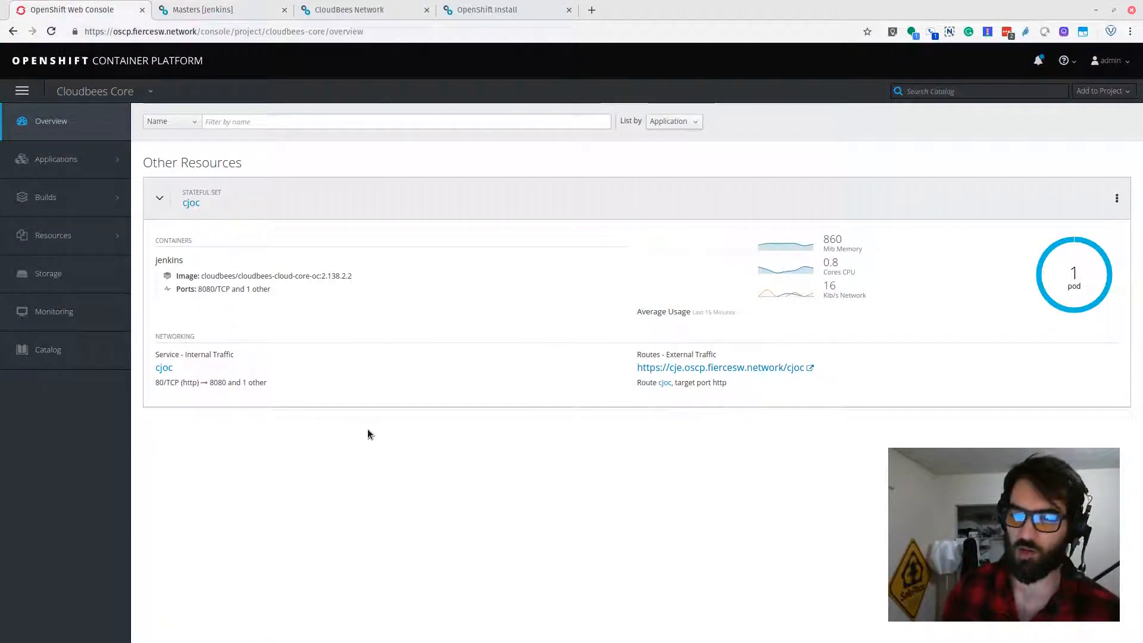
left_click(259, 8)
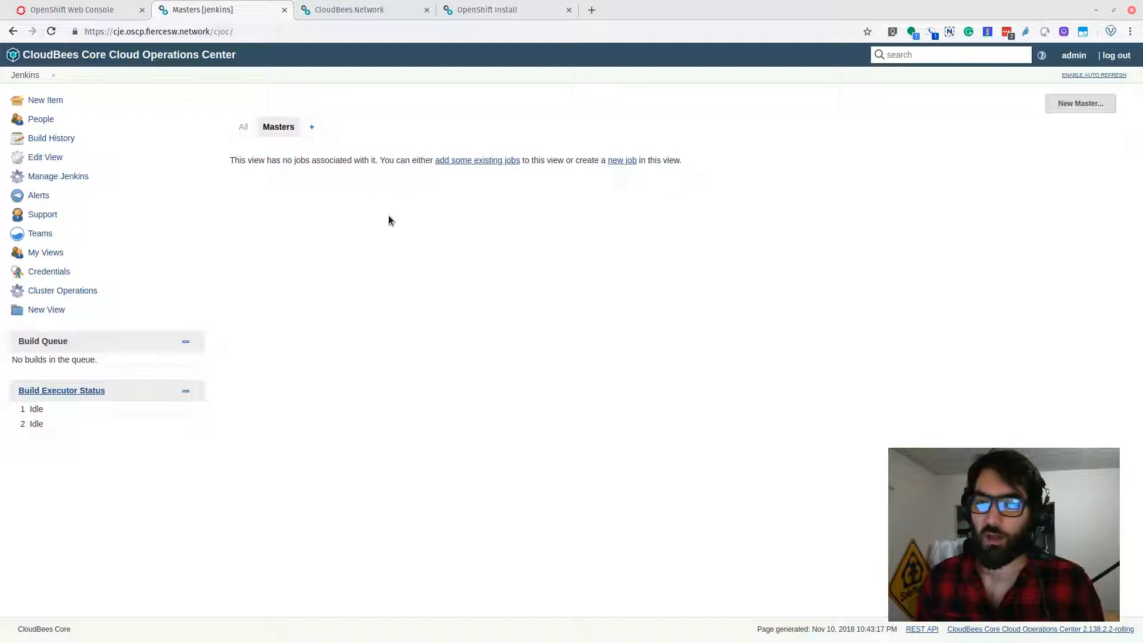
left_click(63, 10)
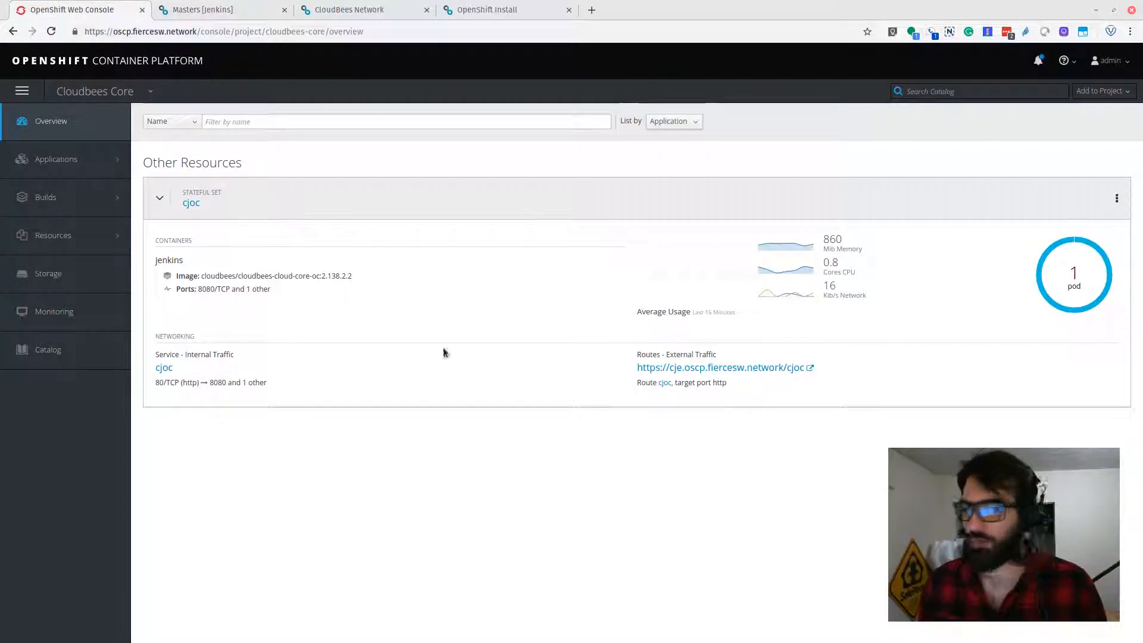